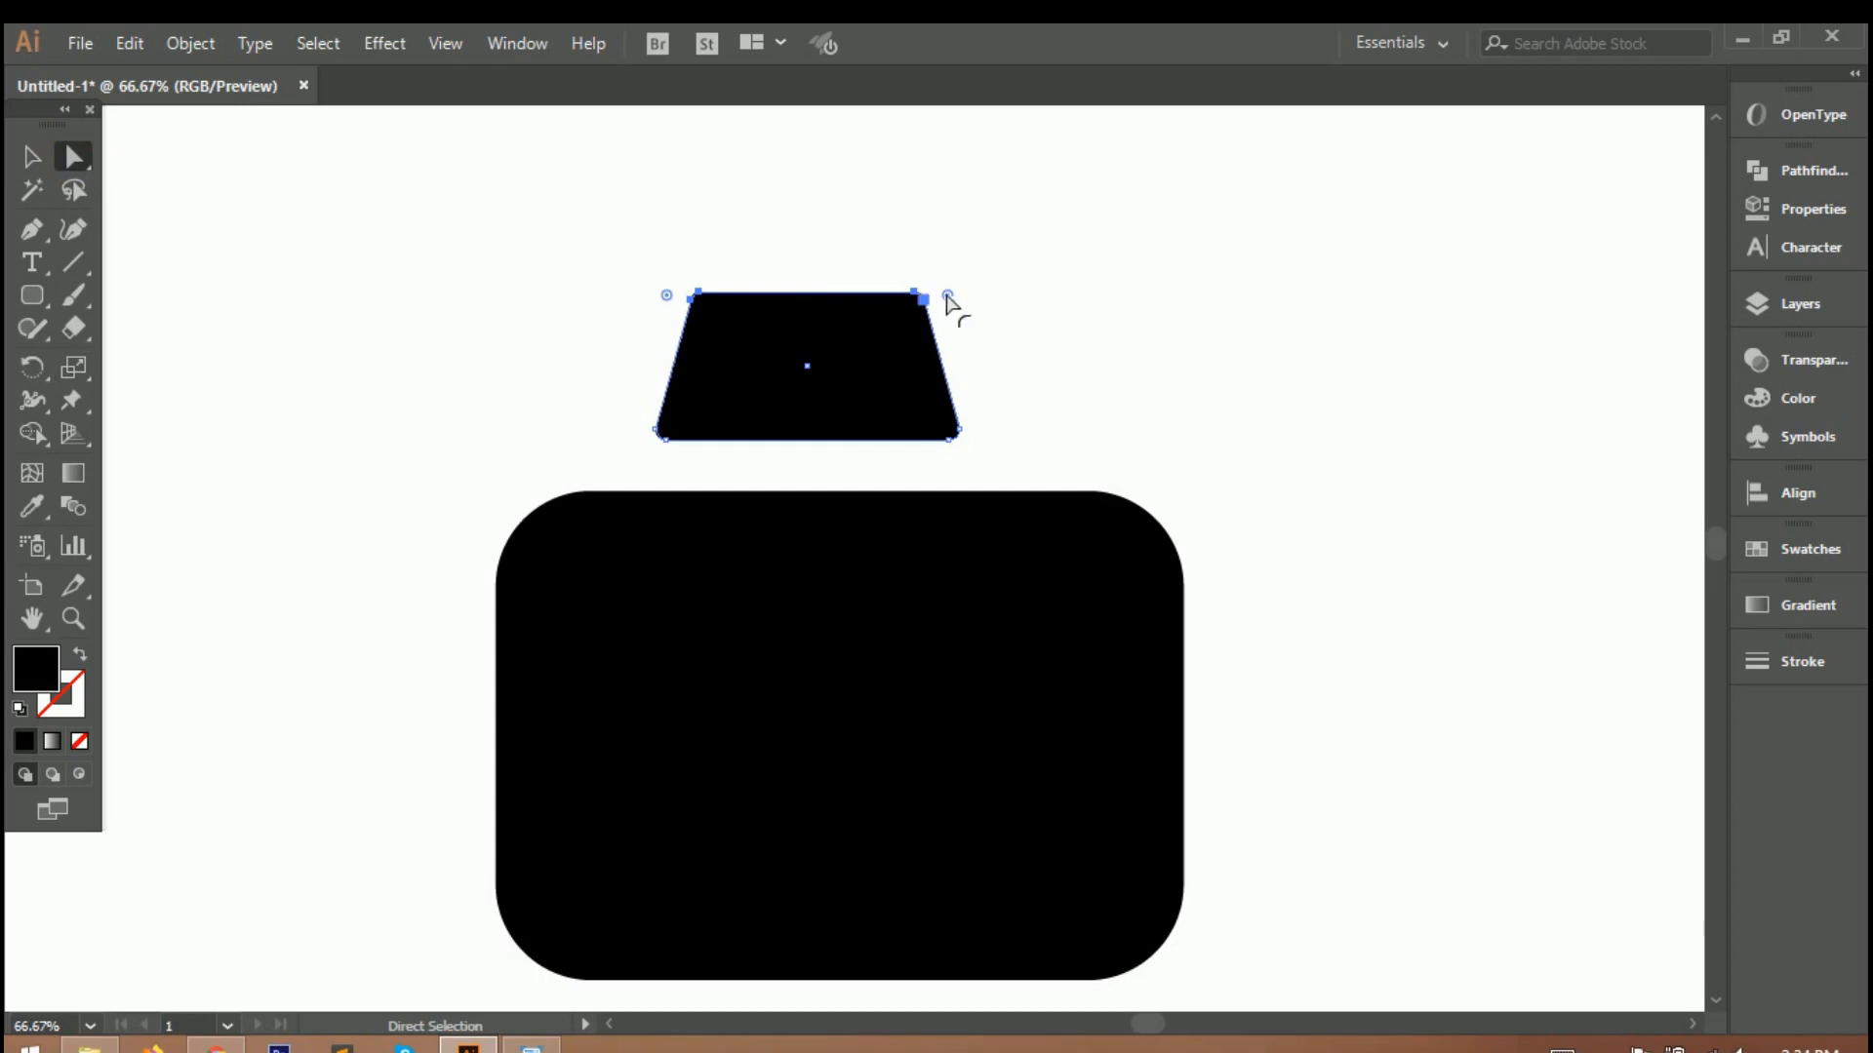
Move the rounded trapezoid down so it overlaps the body's top edge, centred horizontally on the body.
left_click(505, 249)
left_click_drag(816, 375, 775, 494)
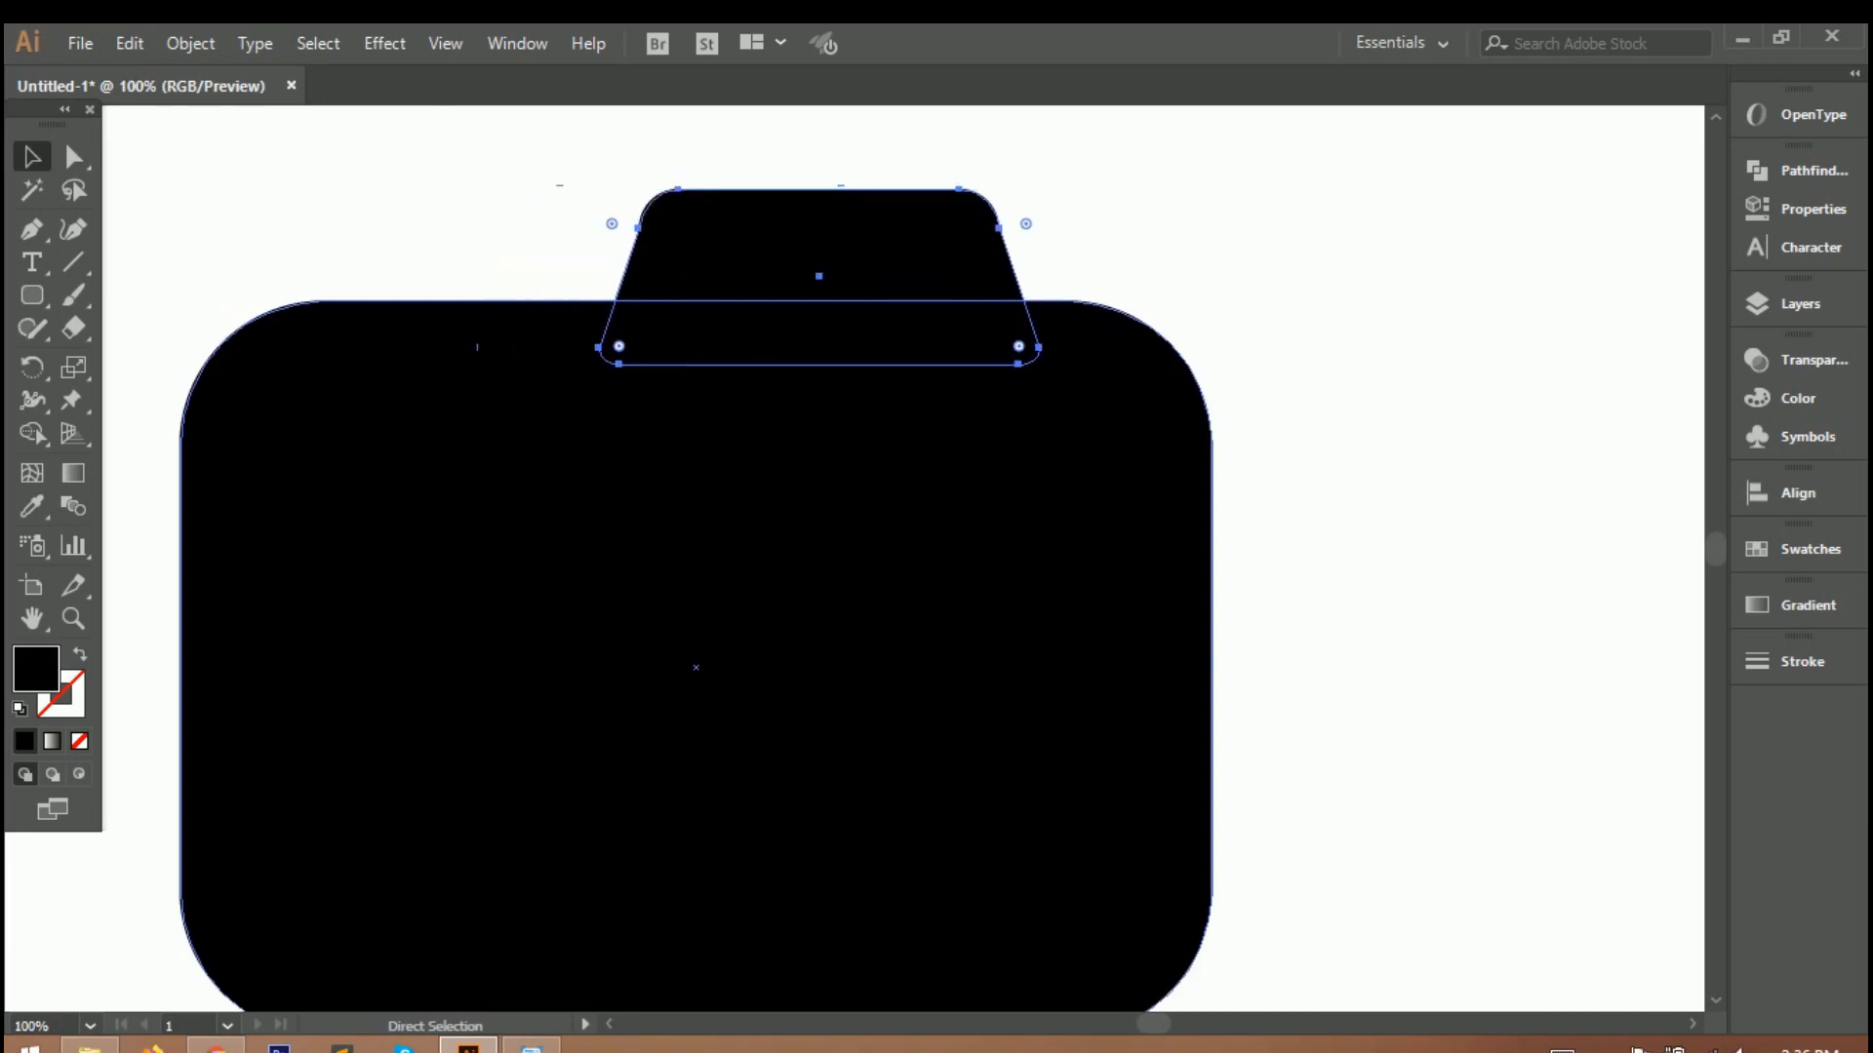
key("ctrl+0")
left_click_drag(865, 388, 827, 388)
Merge the trapezoid and the rounded body into one camera silhouette with the Shape Builder tool.
left_click(975, 331)
left_click_drag(664, 321, 1103, 647)
key("shift+m")
left_click_drag(827, 380, 845, 525)
left_click(30, 159)
left_click(185, 215)
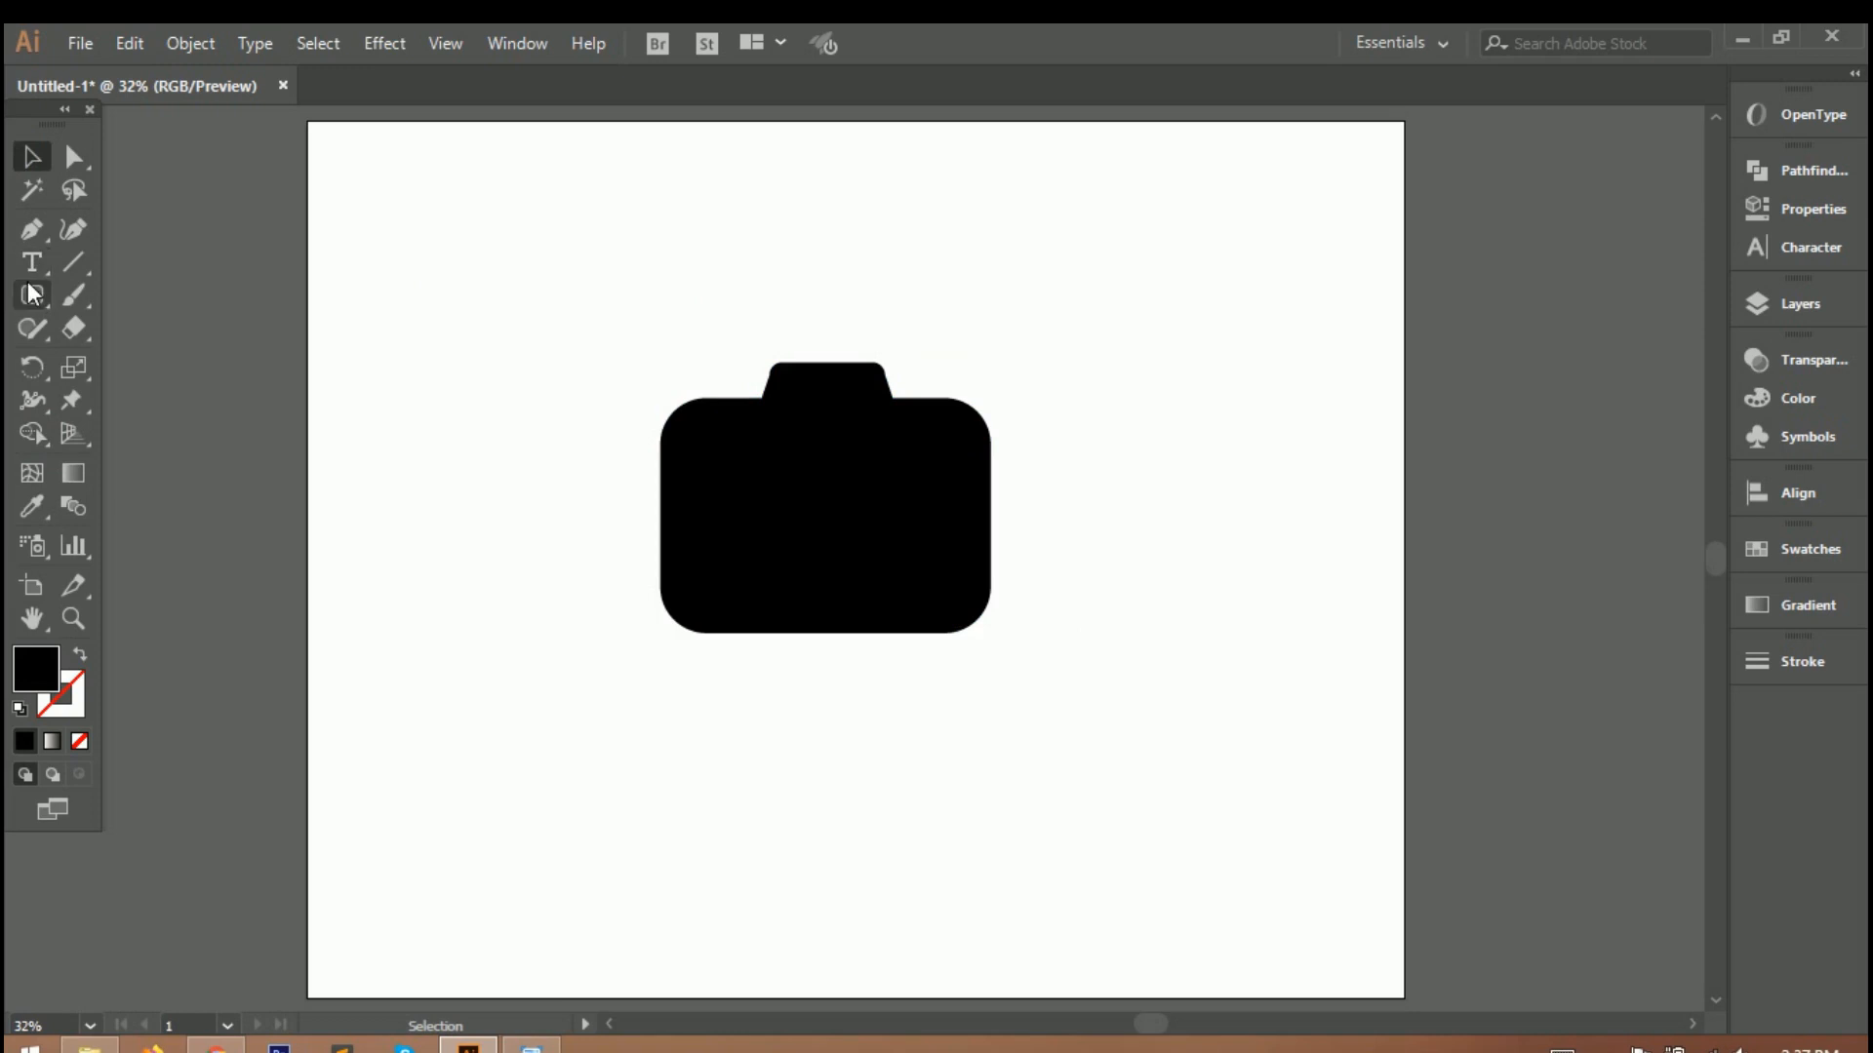
Draw a small black rounded rectangle as the shutter button and place it above the camera's left shoulder.
left_click(32, 294)
left_click_drag(661, 348, 719, 369)
scroll(716, 353, "up", 6)
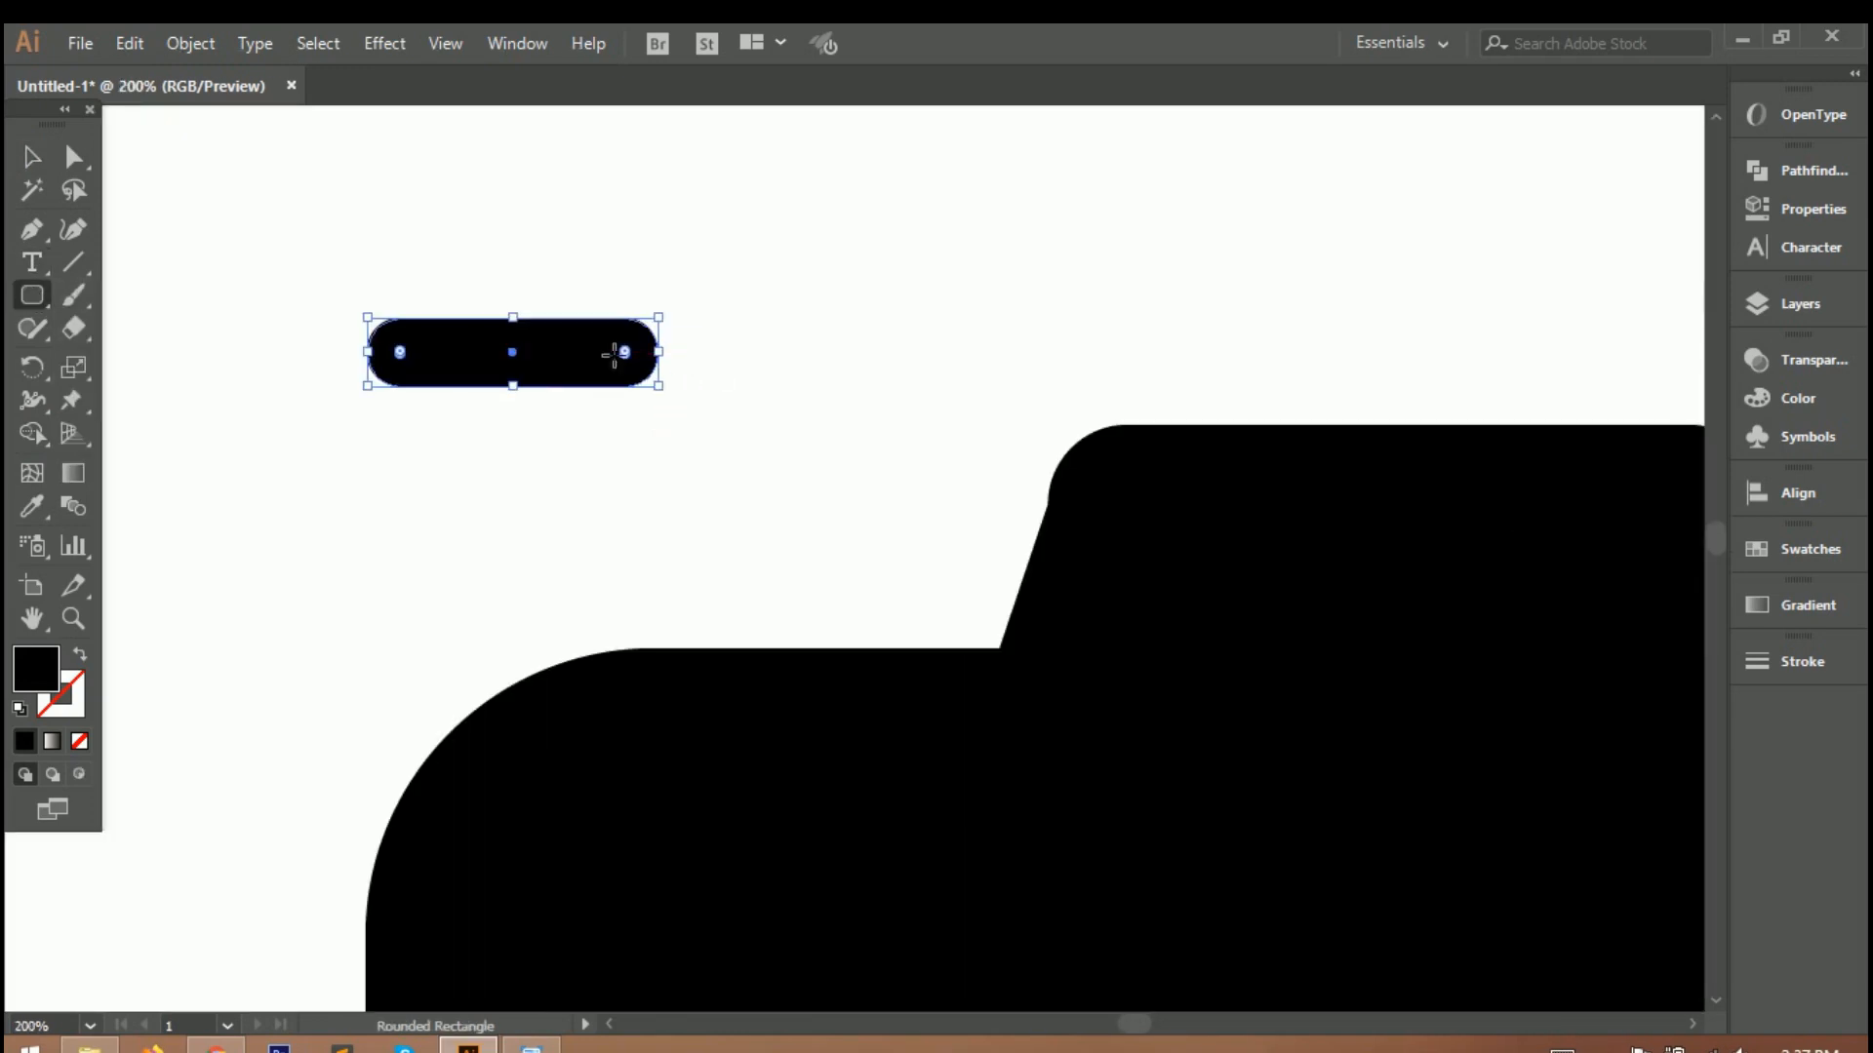
left_click_drag(517, 366, 781, 547)
key("ctrl+0")
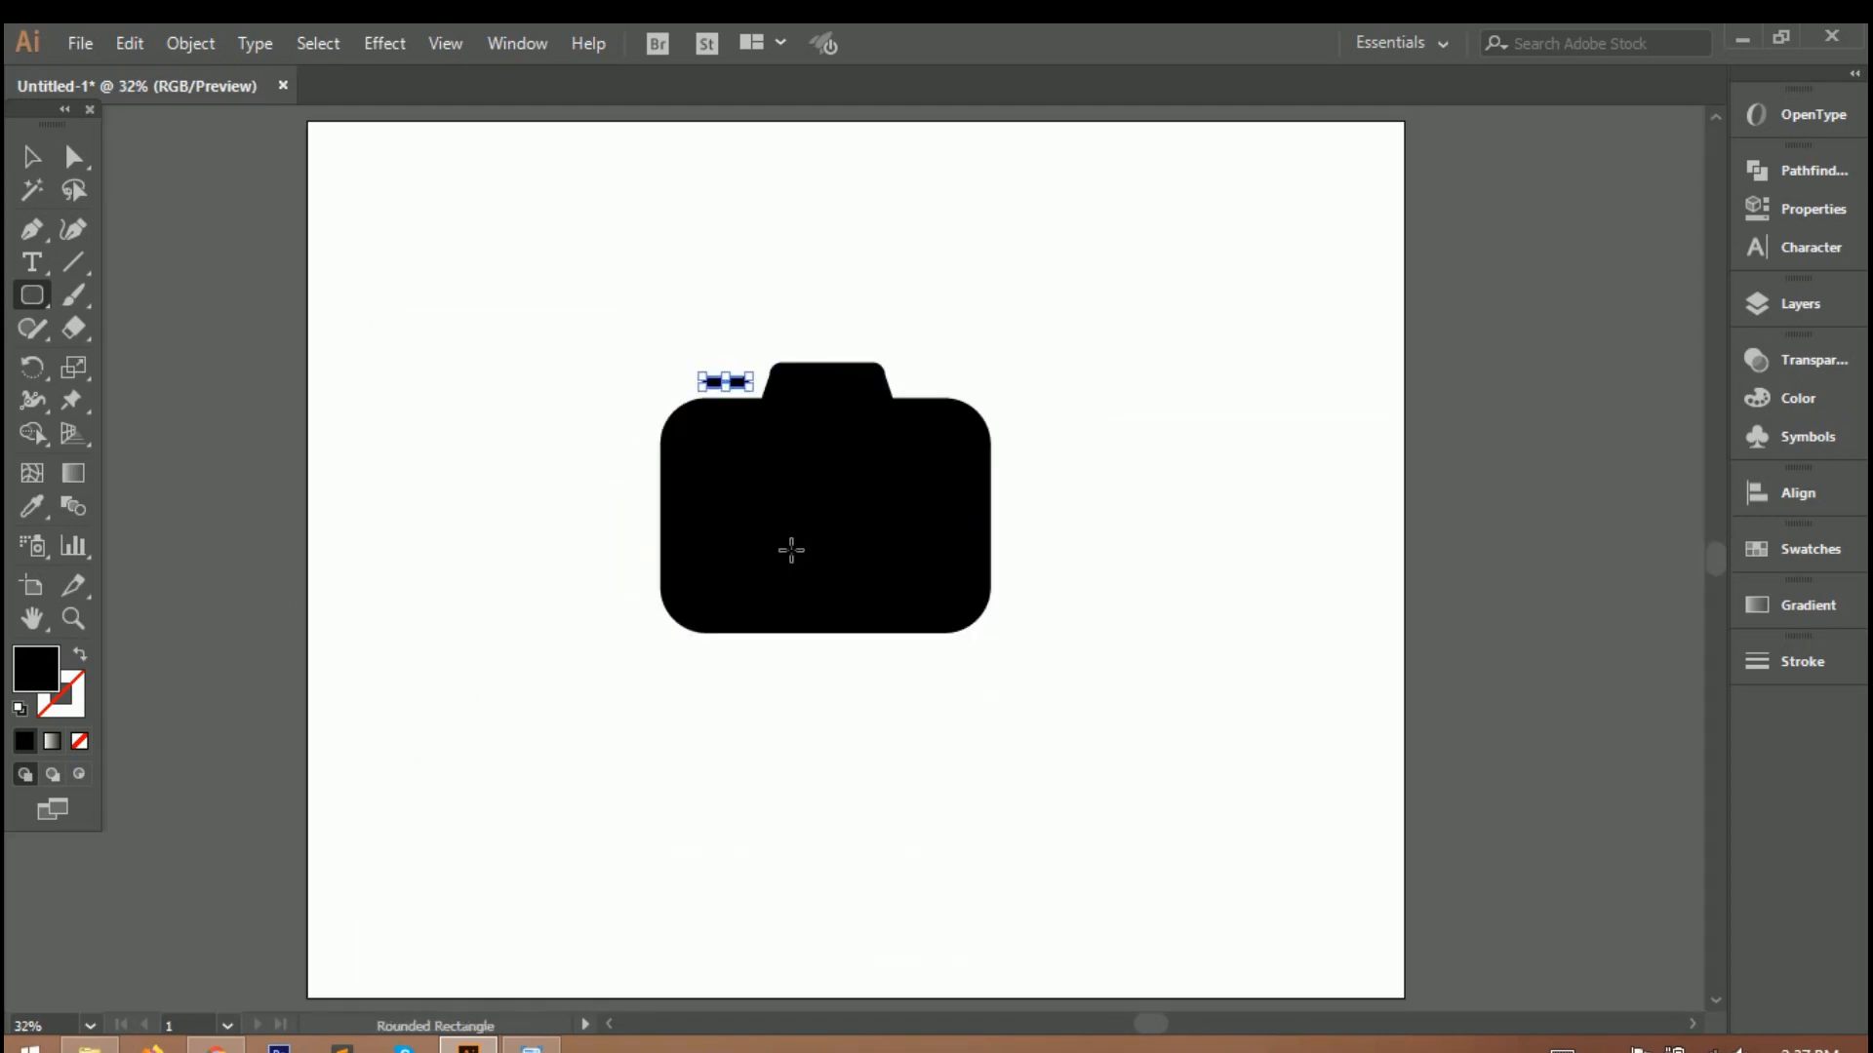
key("v")
left_click(738, 382)
left_click_drag(586, 340, 739, 392)
left_click(528, 364)
left_click(987, 616)
Turn the camera silhouette into an outline with no fill and a 40 pt black stroke.
left_click(46, 155)
left_click(566, 336)
left_click(874, 478)
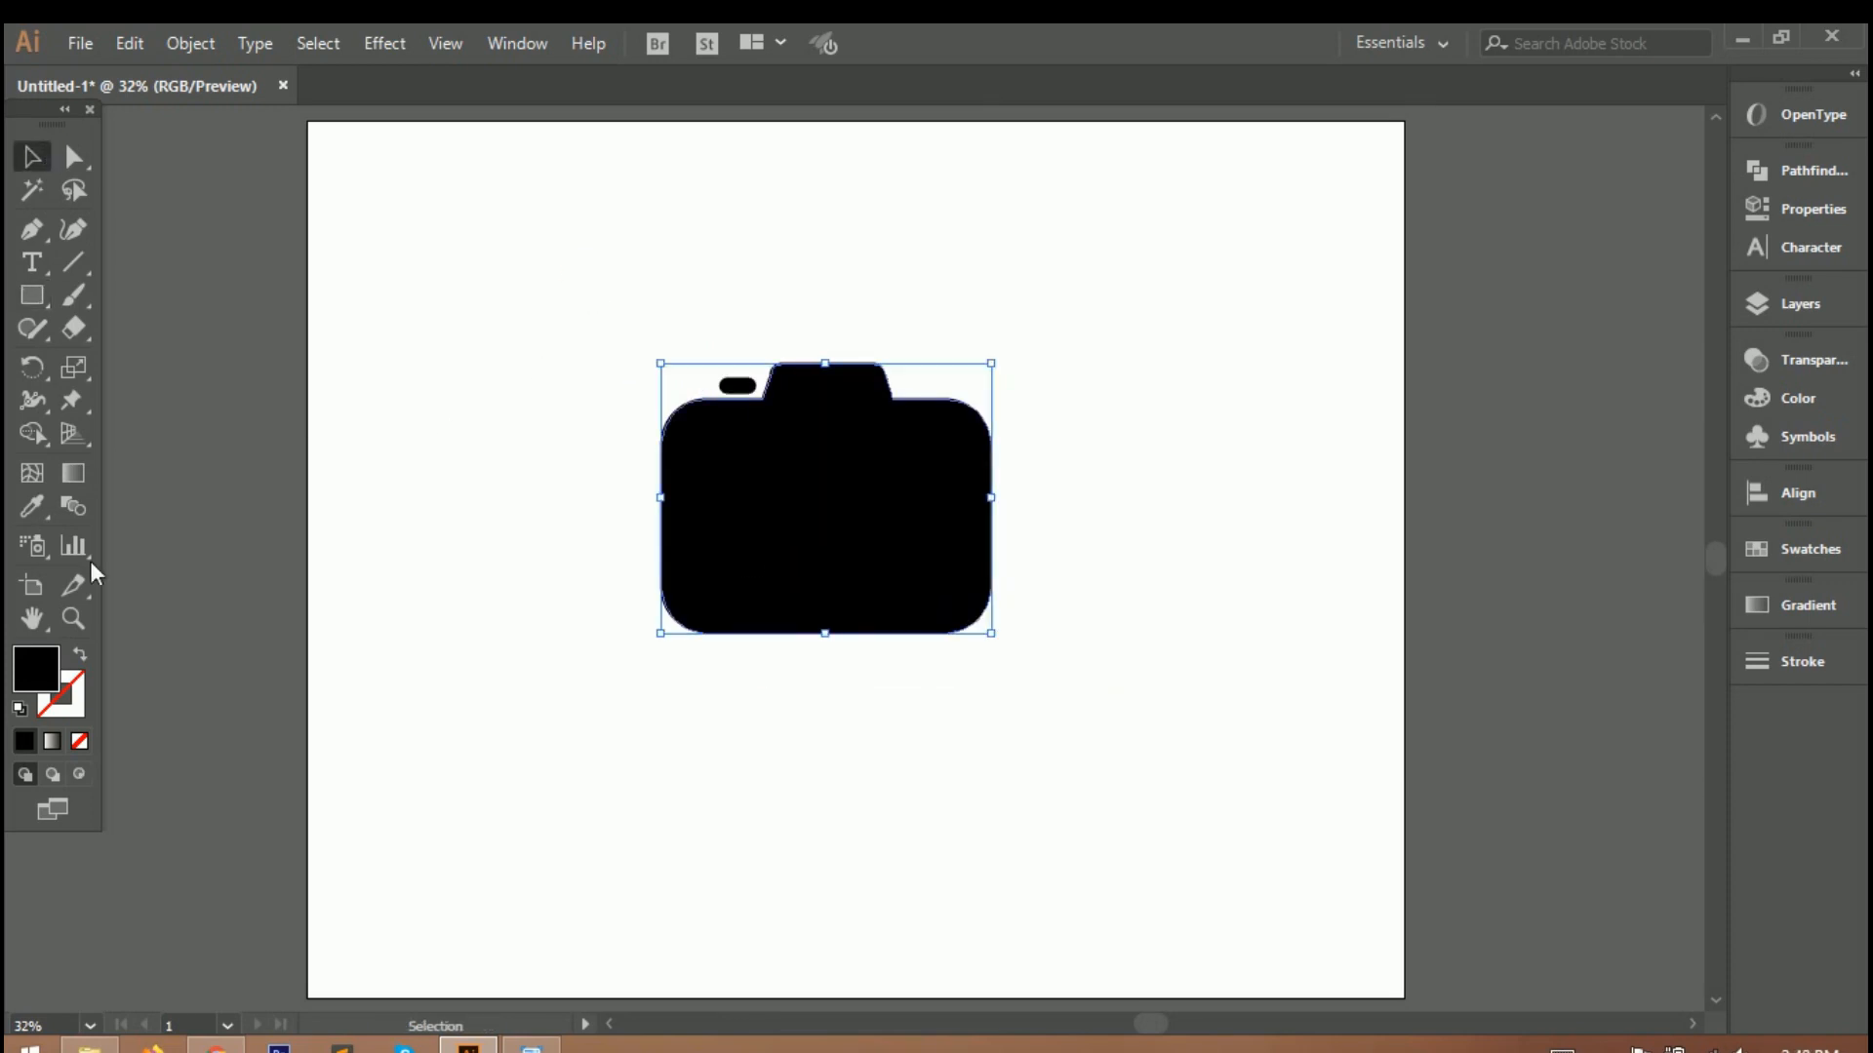
left_click(81, 742)
left_click(1824, 671)
left_click(1548, 622)
key("Up")
key("Up")
key("Up")
key("Up")
key("Up")
key("Up")
key("Up")
key("Up")
key("Up")
key("Up")
key("Up")
key("Up")
key("Up")
key("Up")
key("Up")
key("Up")
key("Up")
key("Up")
key("Up")
key("Up")
key("Up")
key("Up")
key("Up")
key("Up")
key("Up")
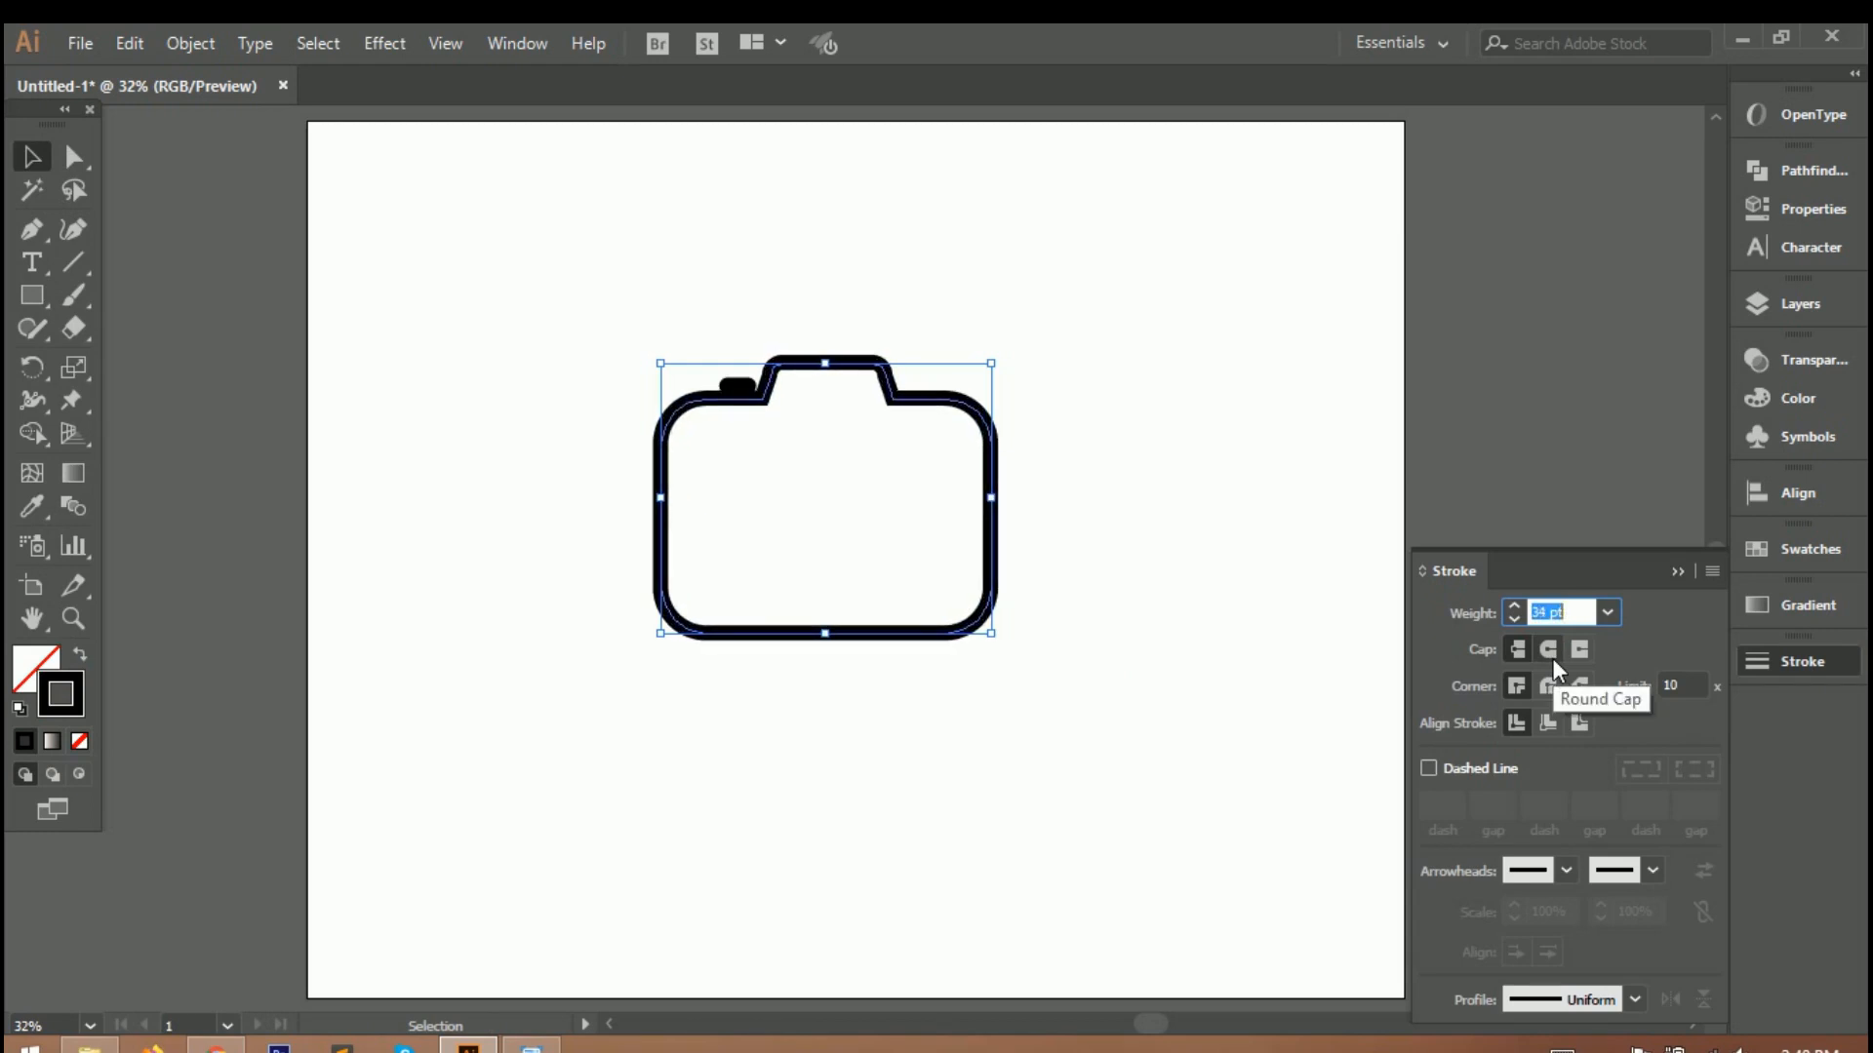
Move the shutter button slightly up and left so it clears the camera outline.
left_click(32, 161)
left_click(488, 283)
mouse_move(744, 387)
left_mouse_down()
mouse_move(726, 377)
mouse_move(756, 378)
left_mouse_up()
left_click(742, 369)
Cut the camera outline with the Scissors tool and delete its upper-right corner segment.
left_click(668, 434)
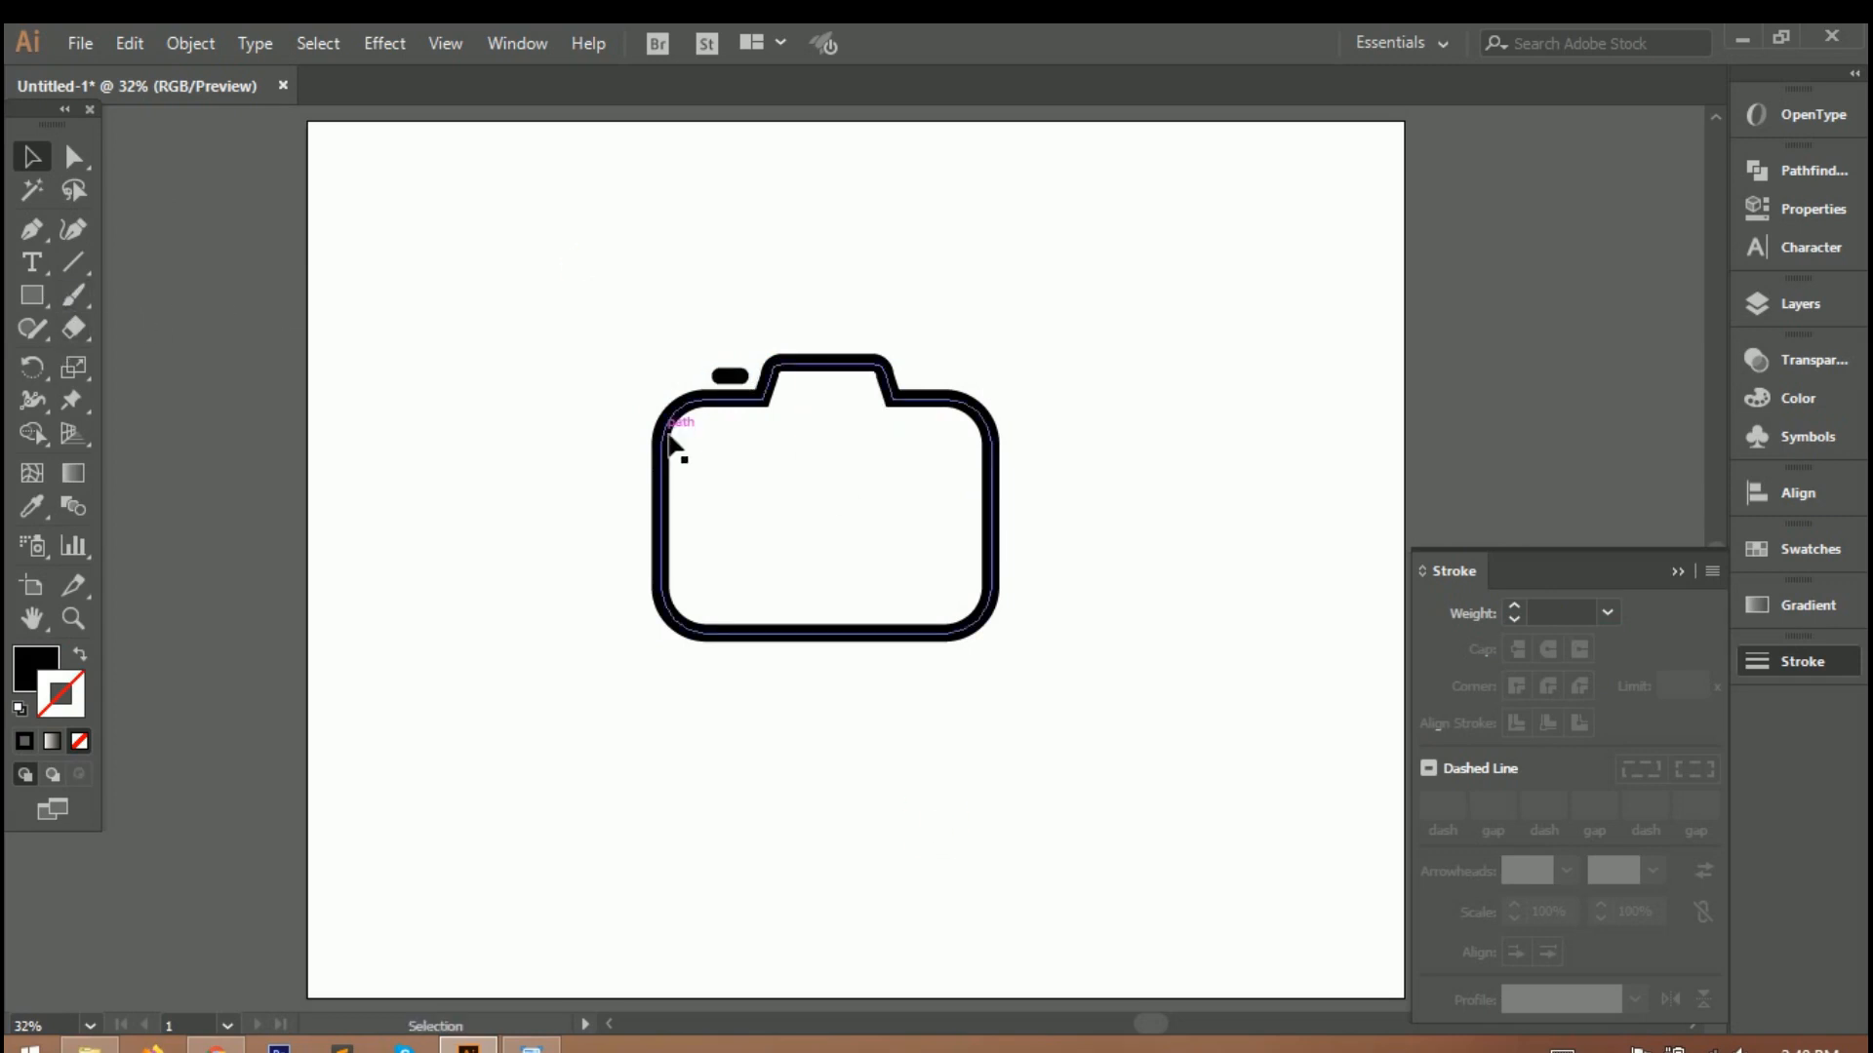
left_click_drag(74, 327, 161, 360)
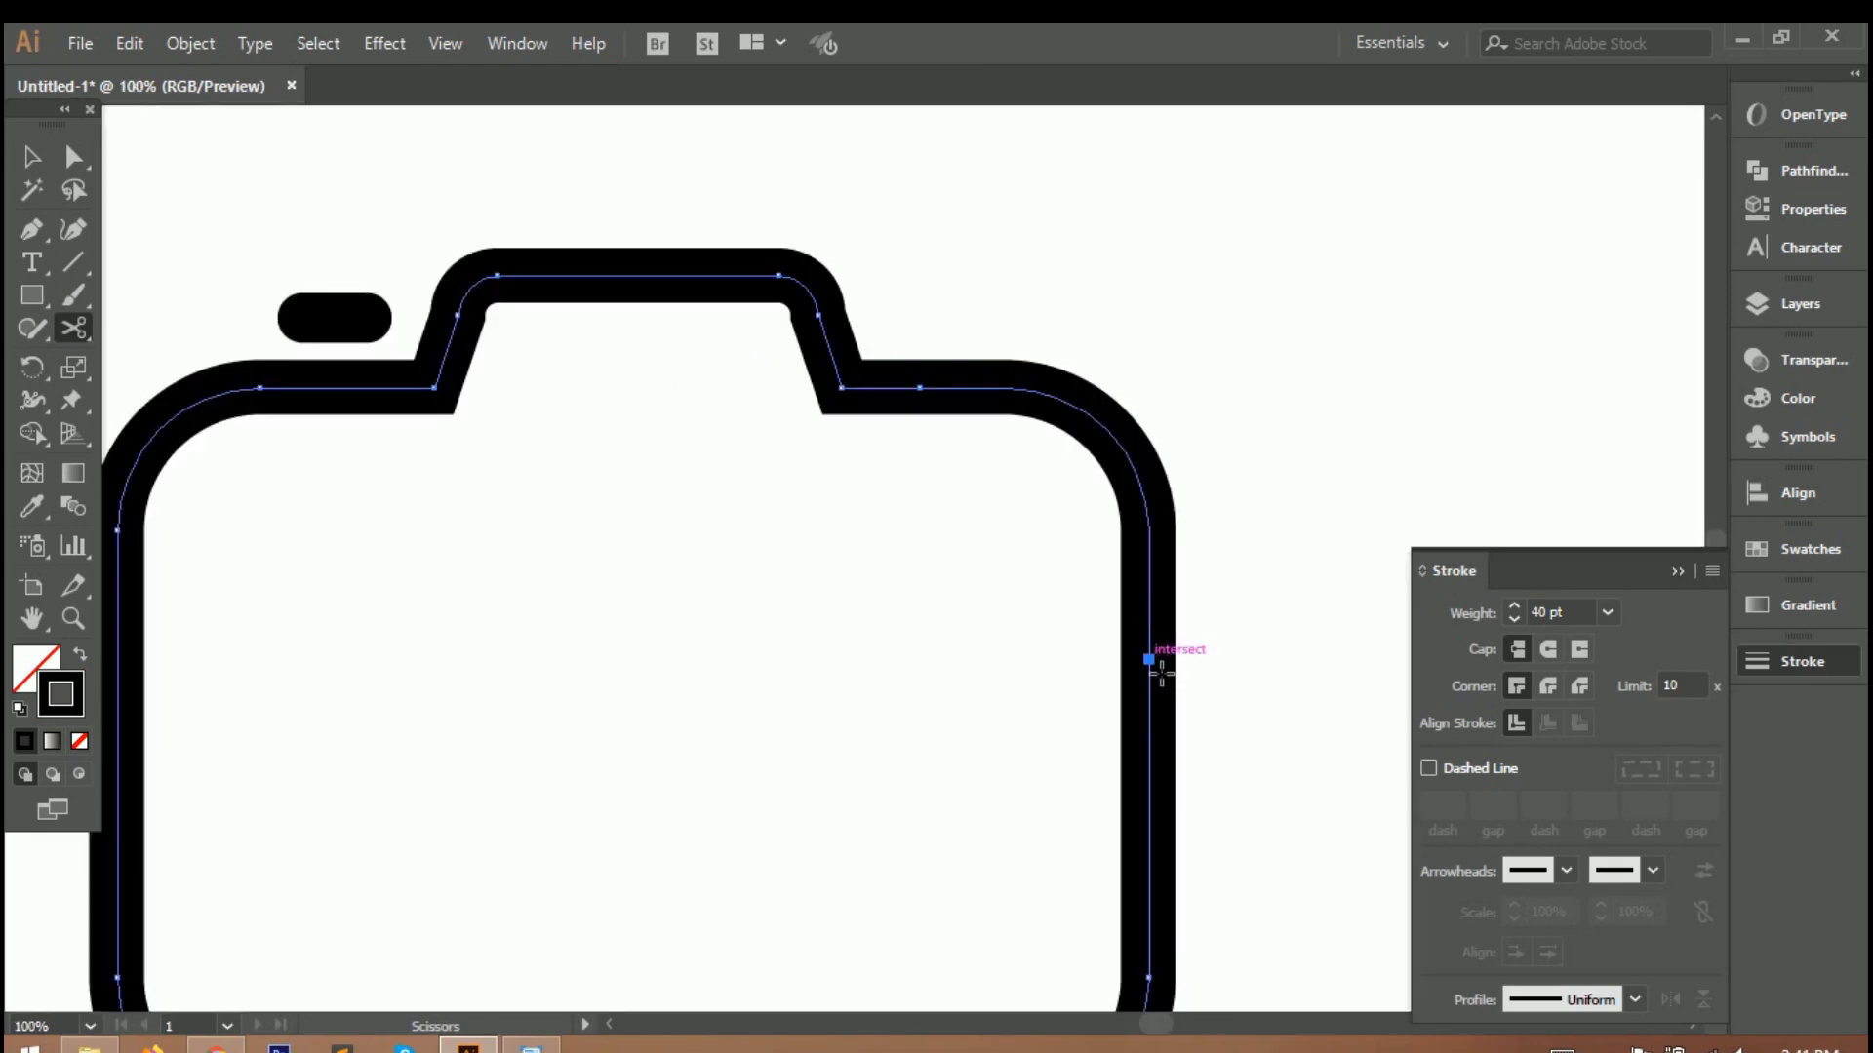
left_click(32, 158)
left_click(947, 663)
left_click_drag(1077, 408, 1208, 327)
key("Delete")
key("ctrl+0")
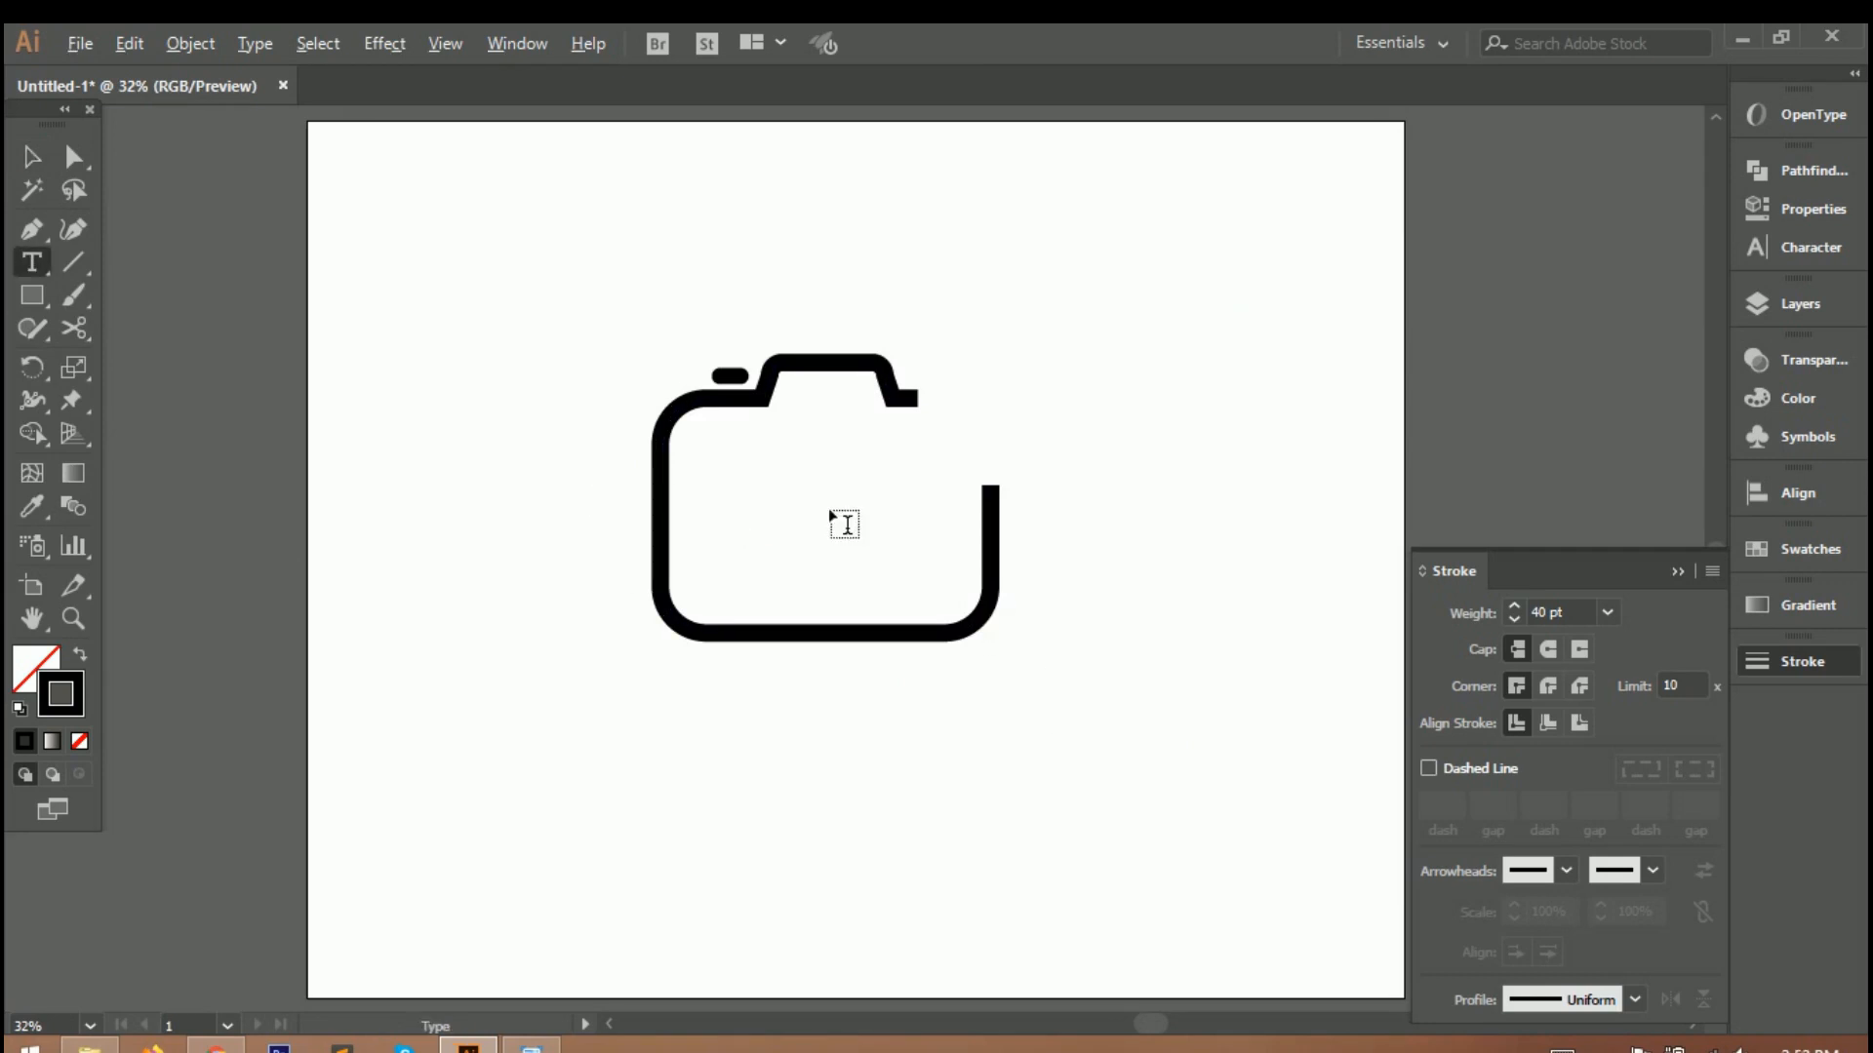
Add the letter D as text inside the camera and enlarge it.
scroll(828, 508, "up", 1)
left_click(787, 491)
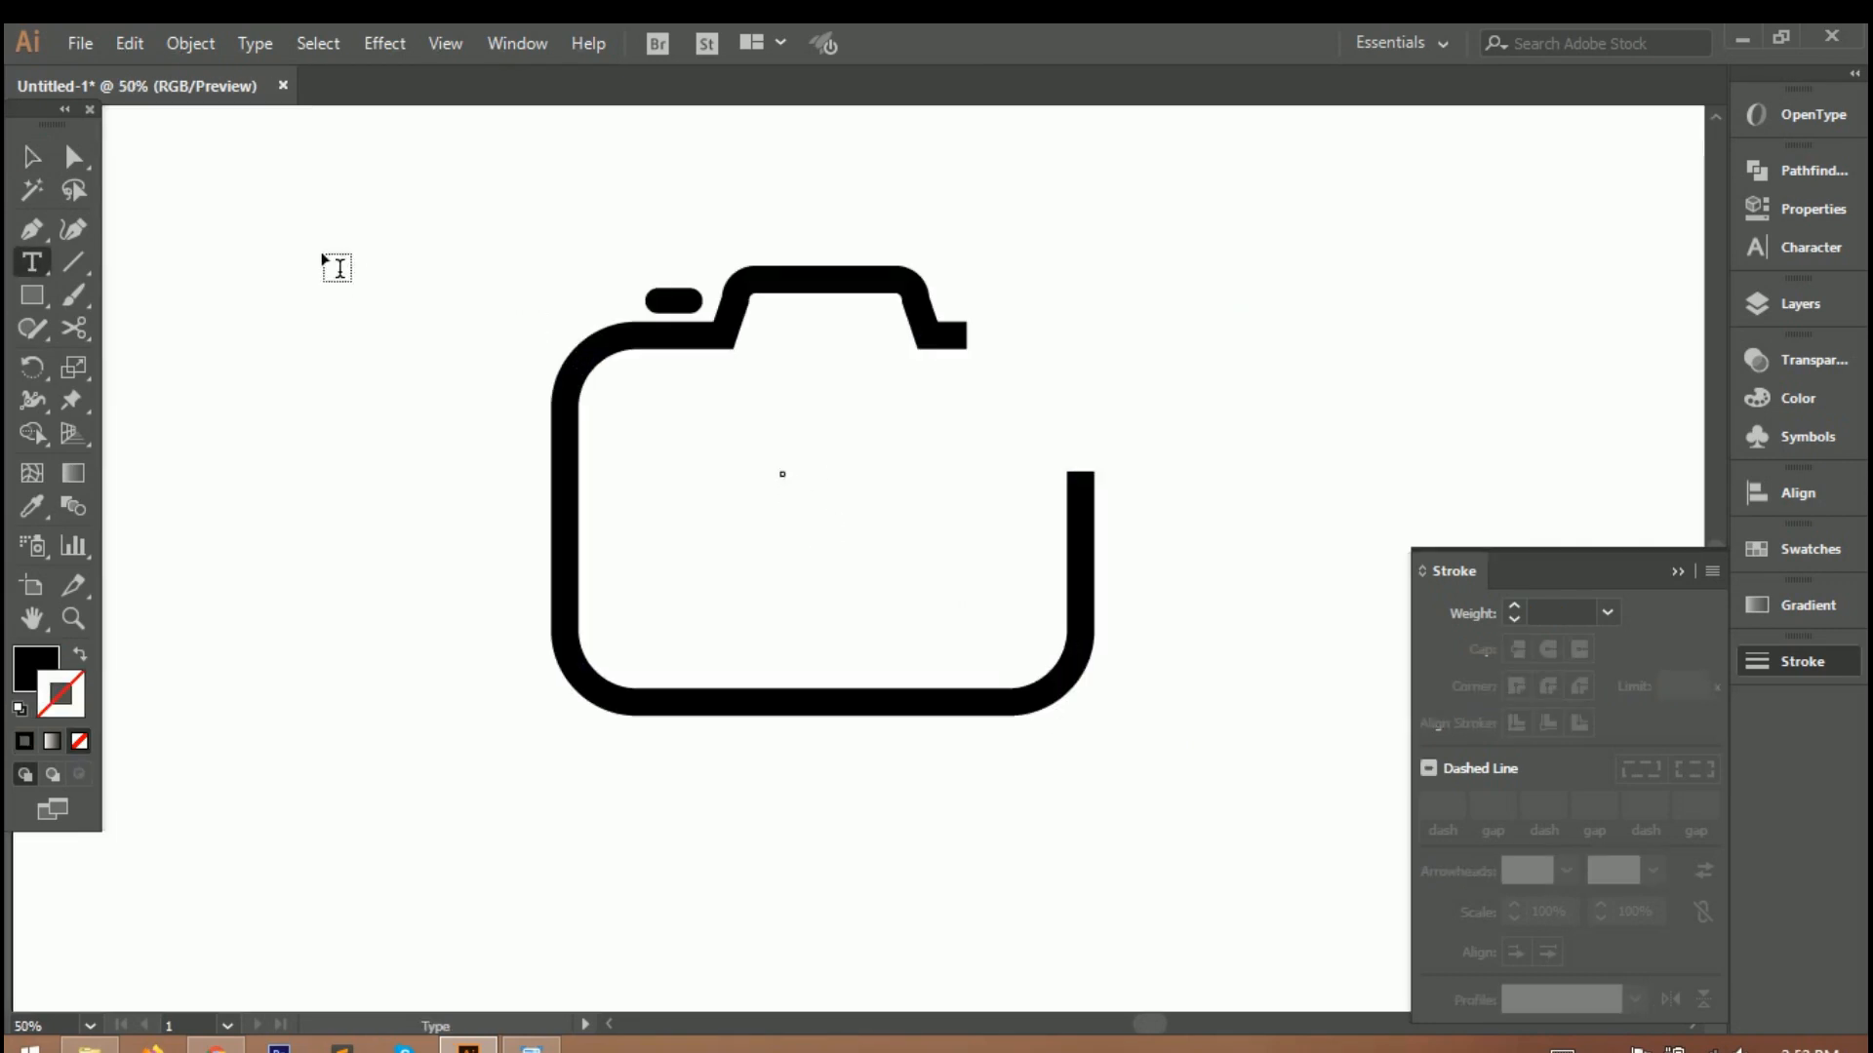
key("Escape")
mouse_move(805, 501)
left_mouse_down()
mouse_move(986, 614)
mouse_move(855, 592)
mouse_move(920, 594)
mouse_move(900, 565)
left_mouse_up()
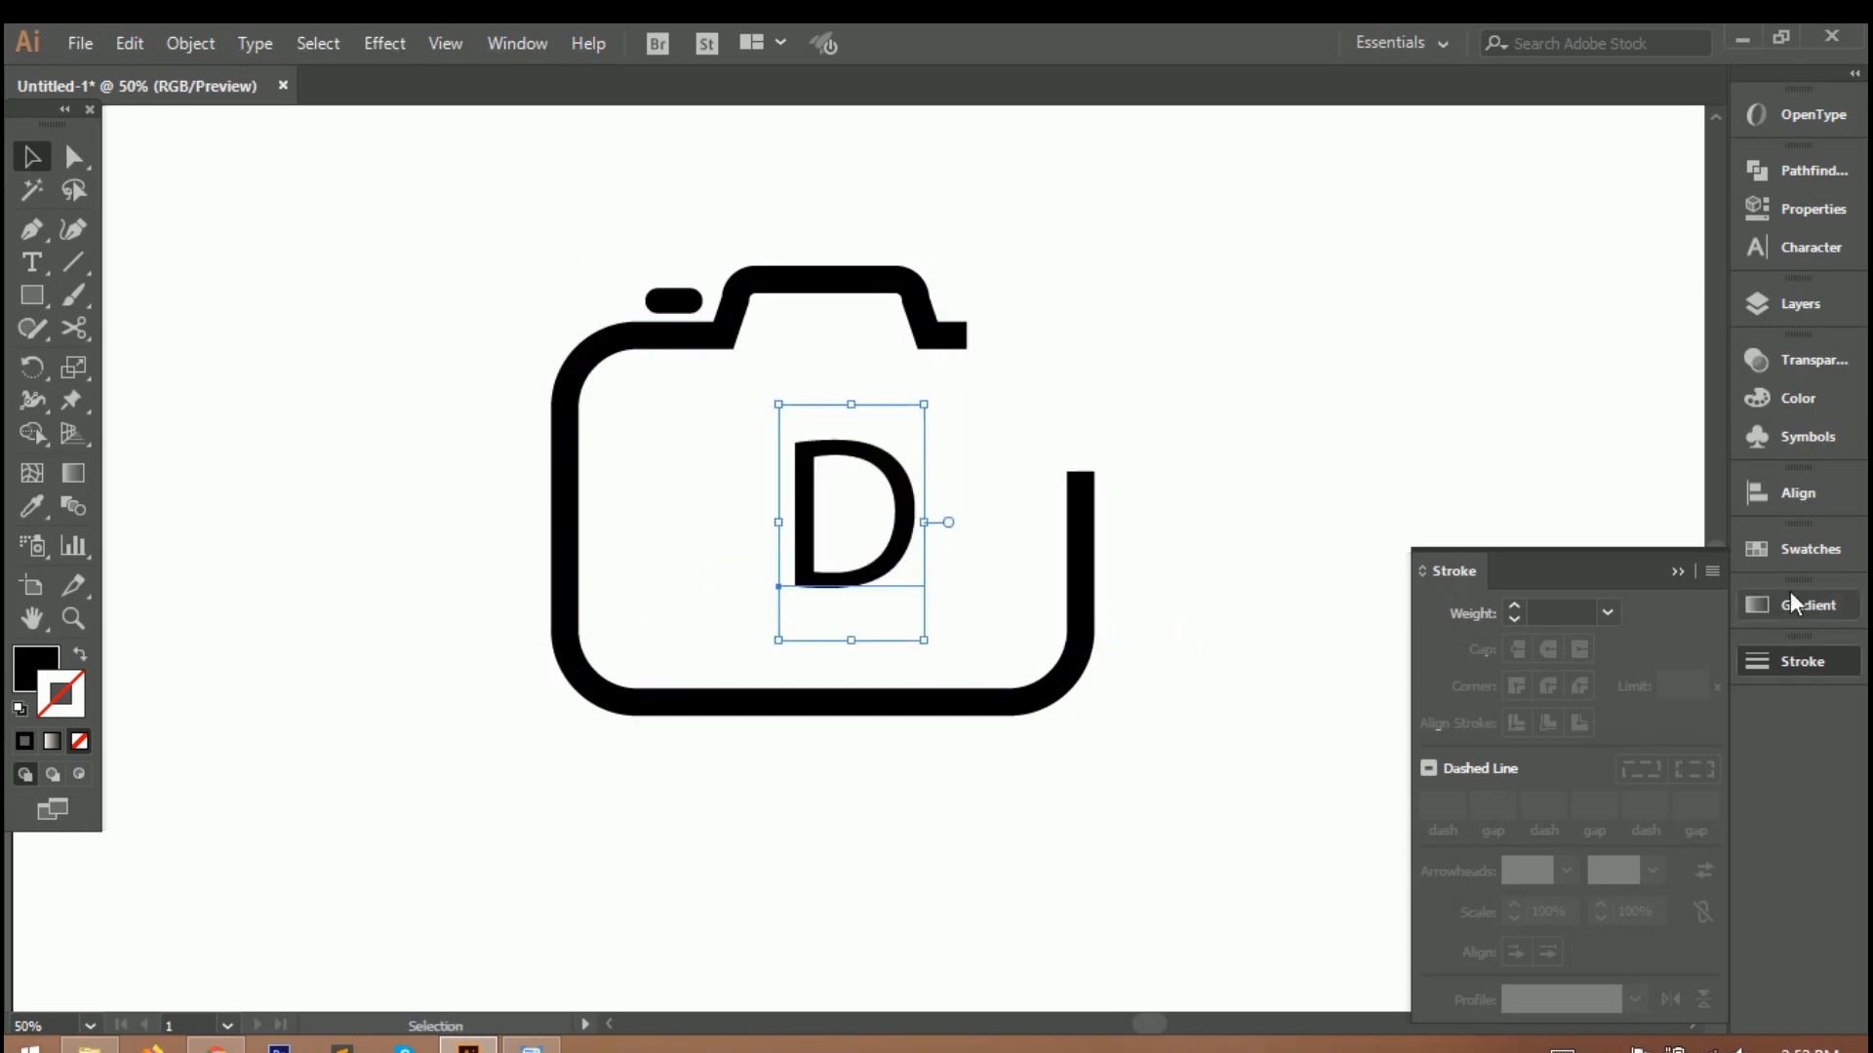
Change the letter D to a wide, heavy font with a slanted, split upper-left corner and position it inside the camera.
left_click(1805, 246)
left_click(1492, 244)
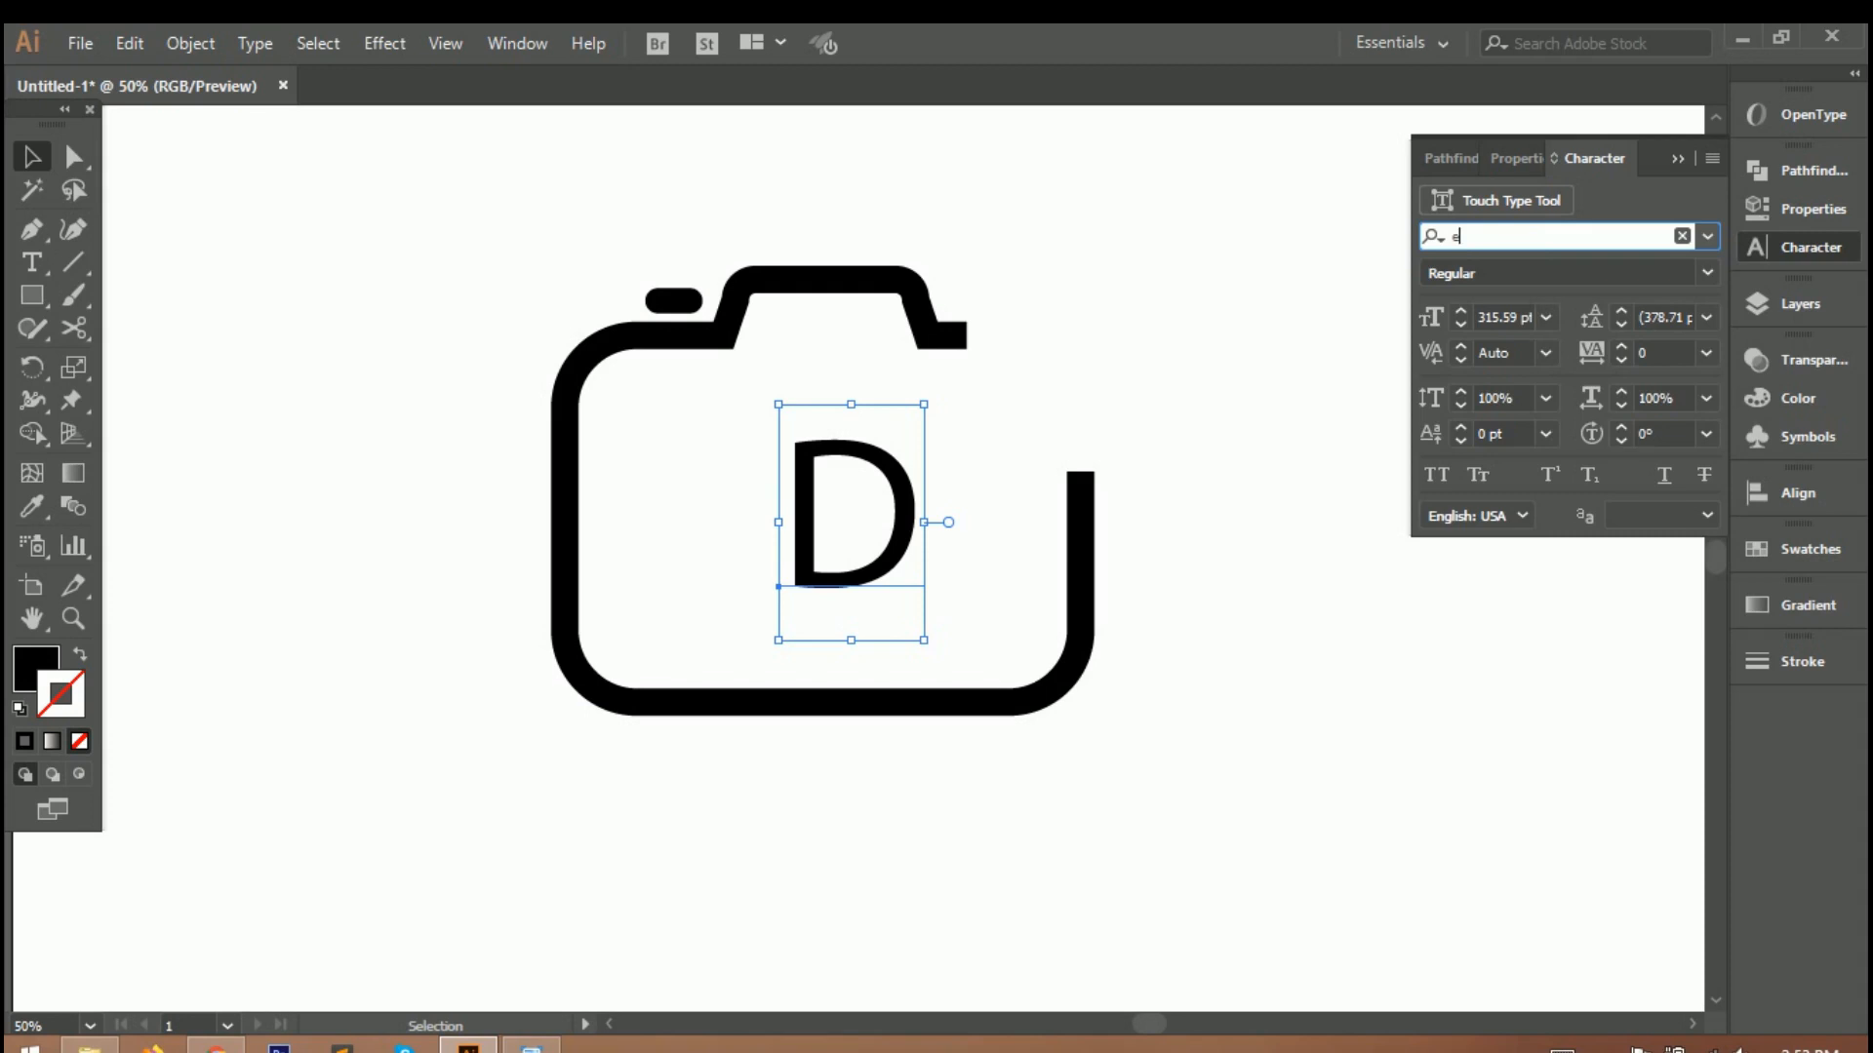
left_click(1385, 667)
left_click_drag(954, 531, 912, 531)
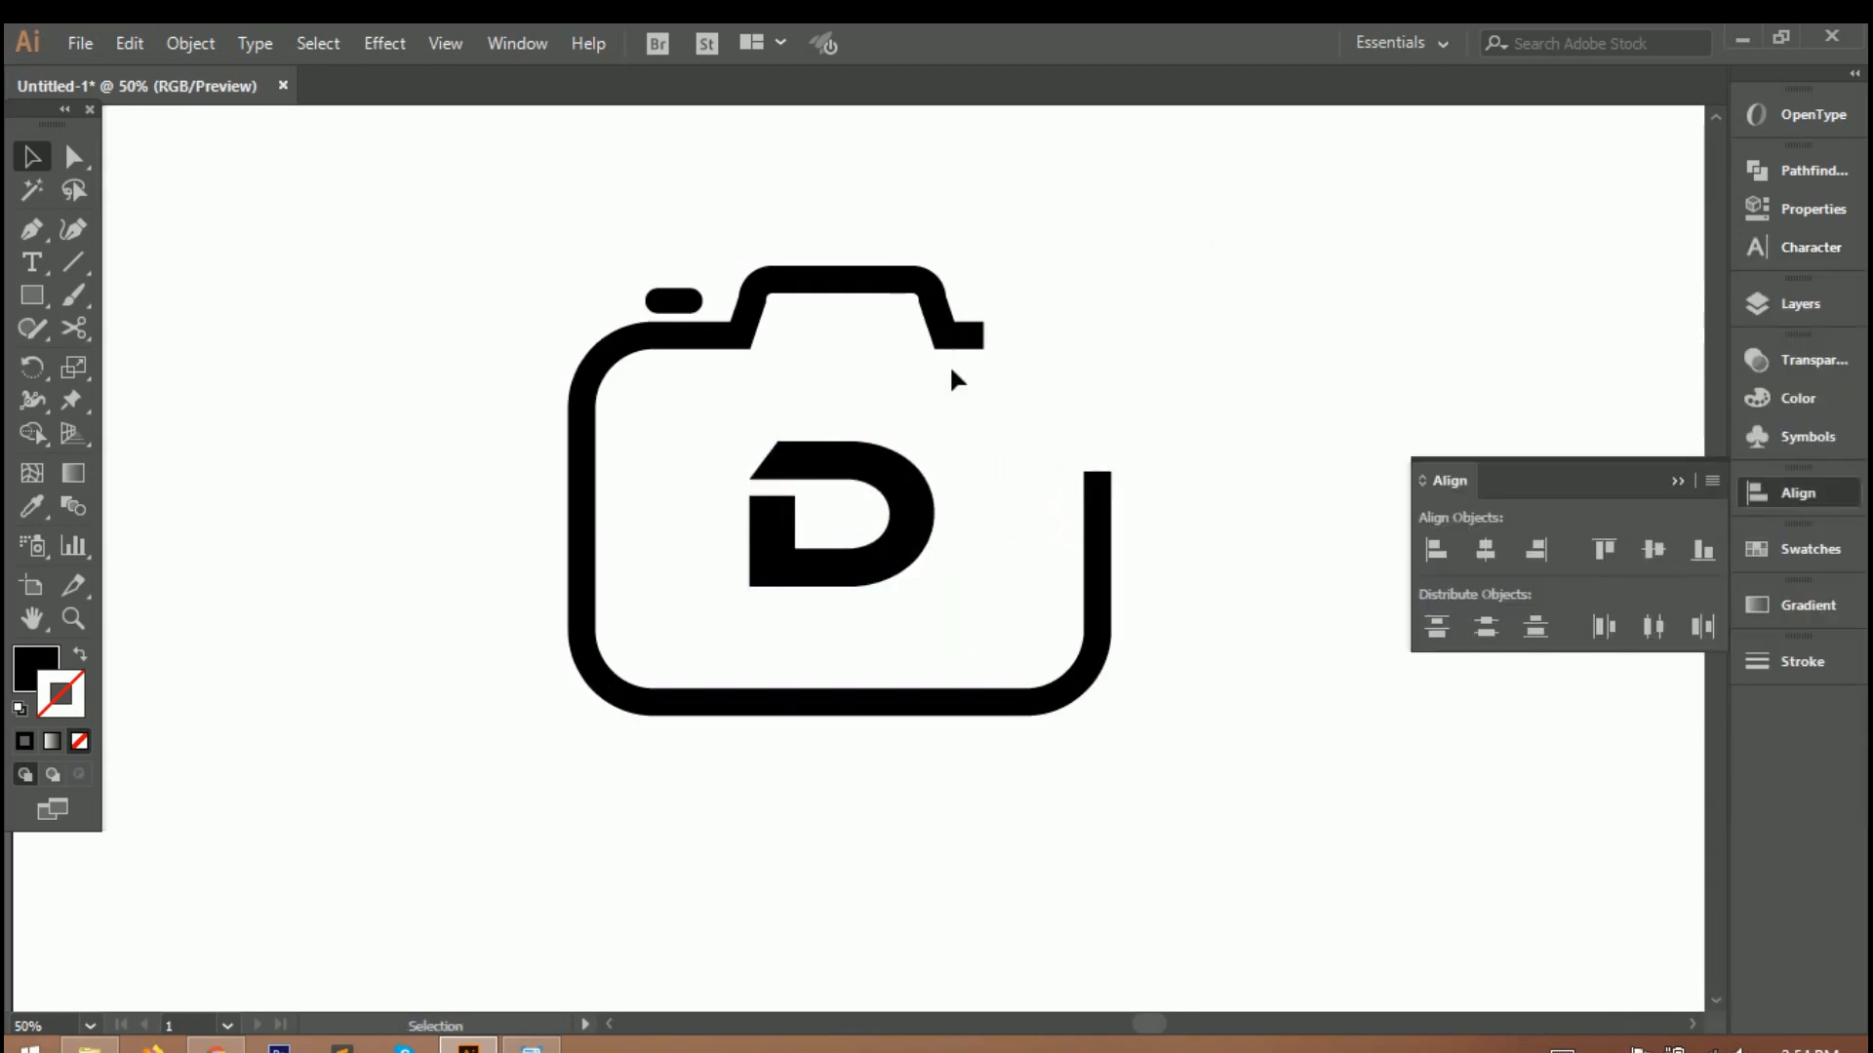
left_click(858, 508)
left_click(969, 334, "shift")
left_click(1385, 420)
left_click(1677, 480)
Expand the letter D into editable shapes.
left_click(878, 549)
scroll(864, 529, "up", 3)
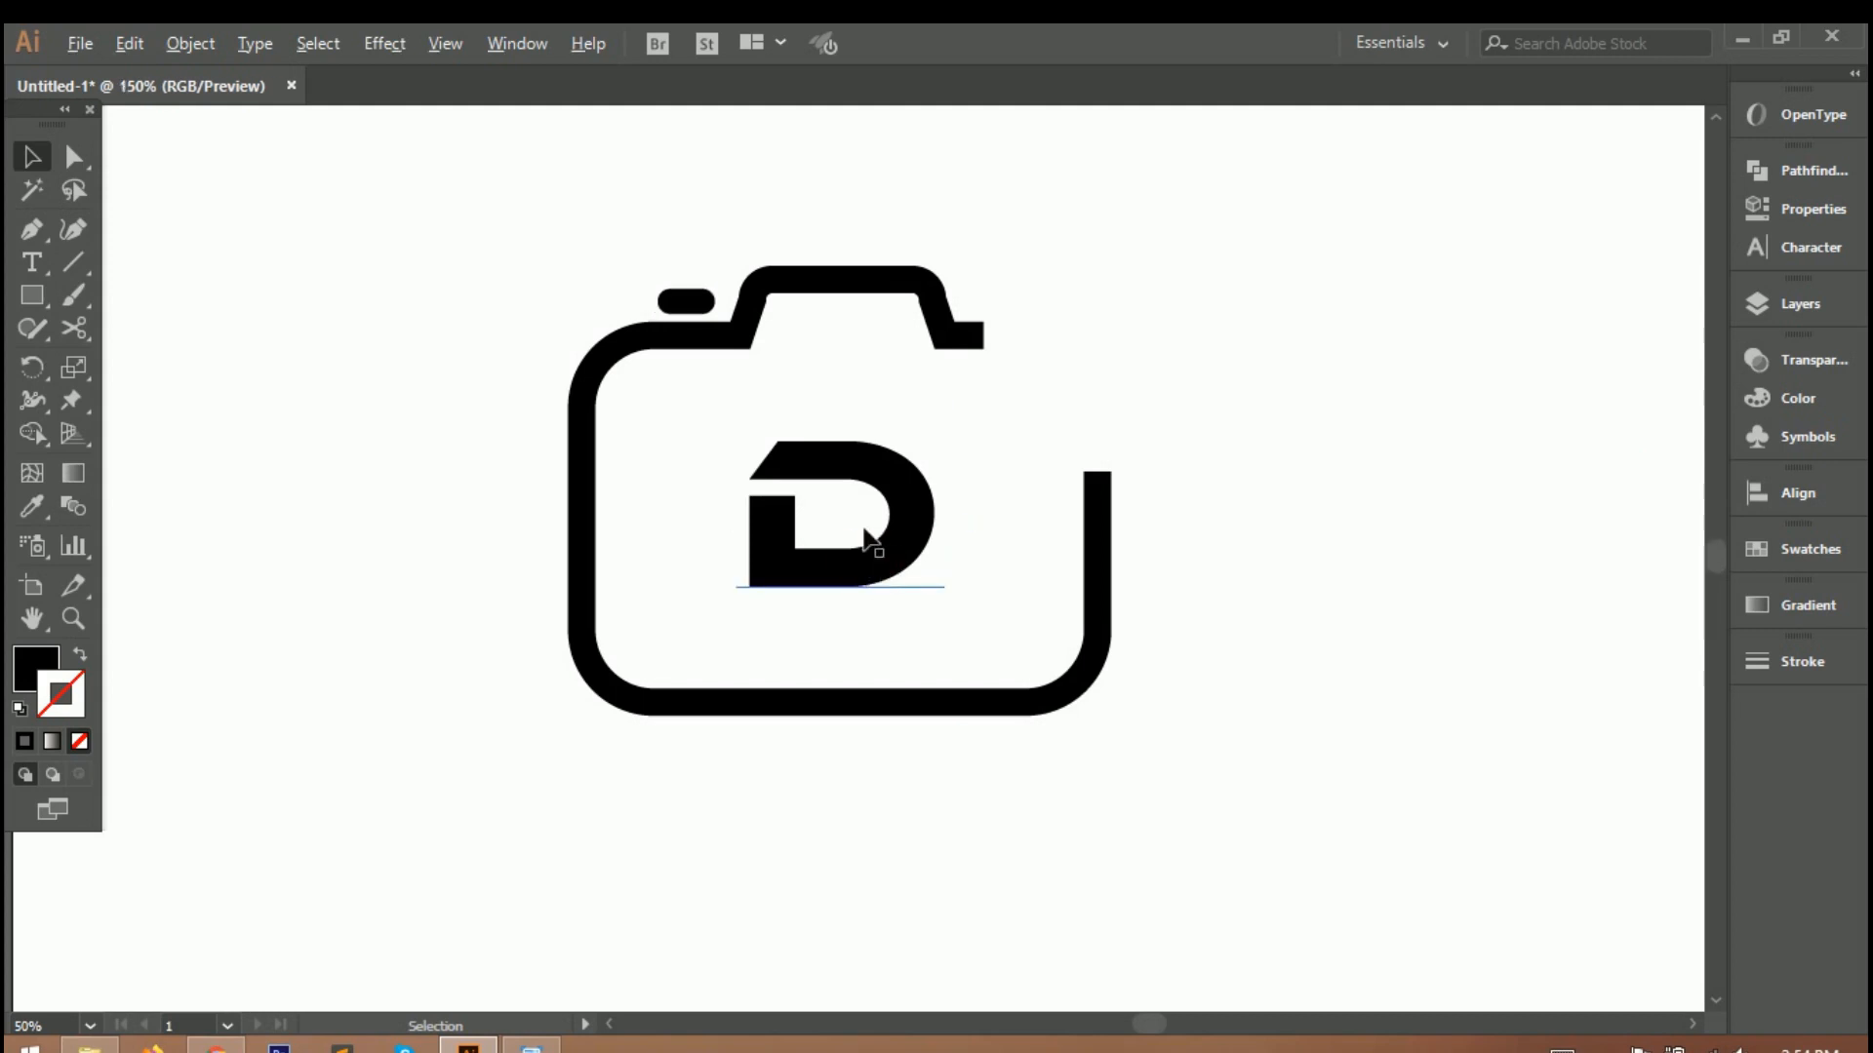
left_click(694, 482)
left_click(190, 43)
left_click(297, 295)
left_click(871, 693)
left_click(405, 544)
Draw a closed four-point Pen shape over the D's left side, with its right tip on the horizontal centre guide.
left_click(33, 231)
left_click(512, 699)
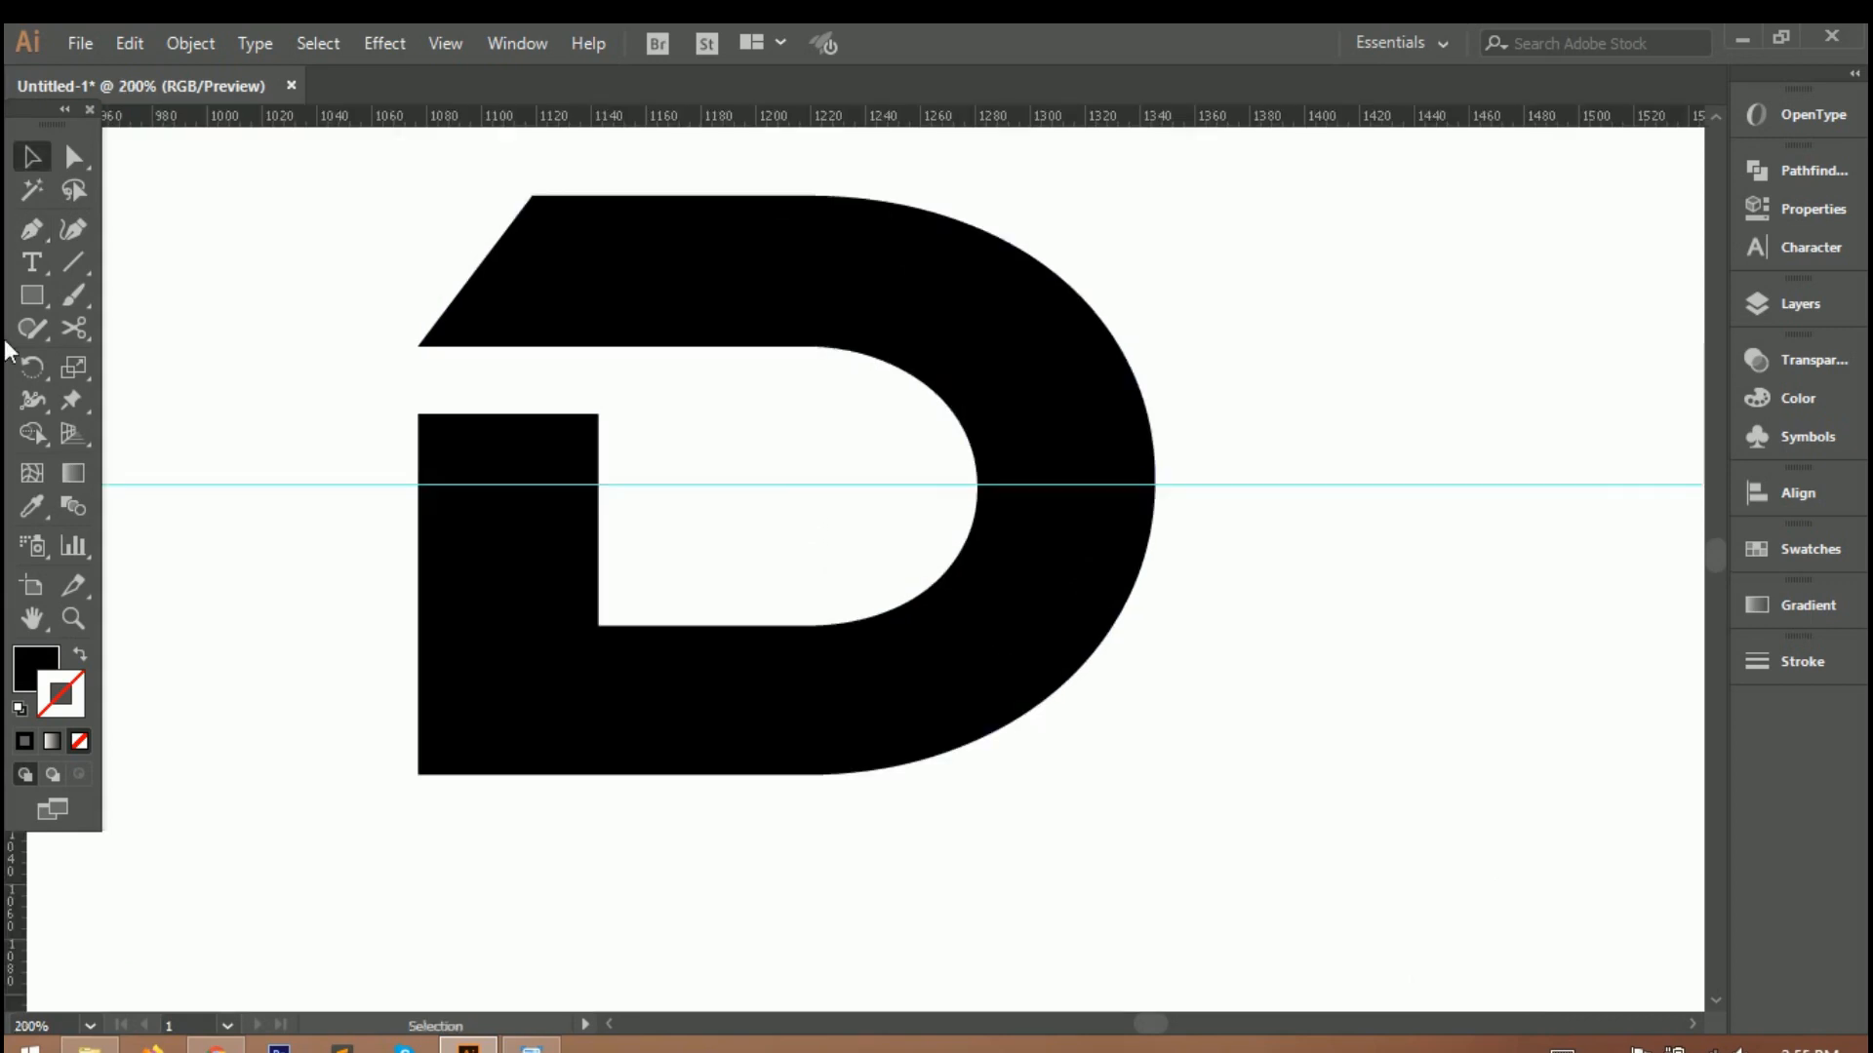
left_click(418, 773)
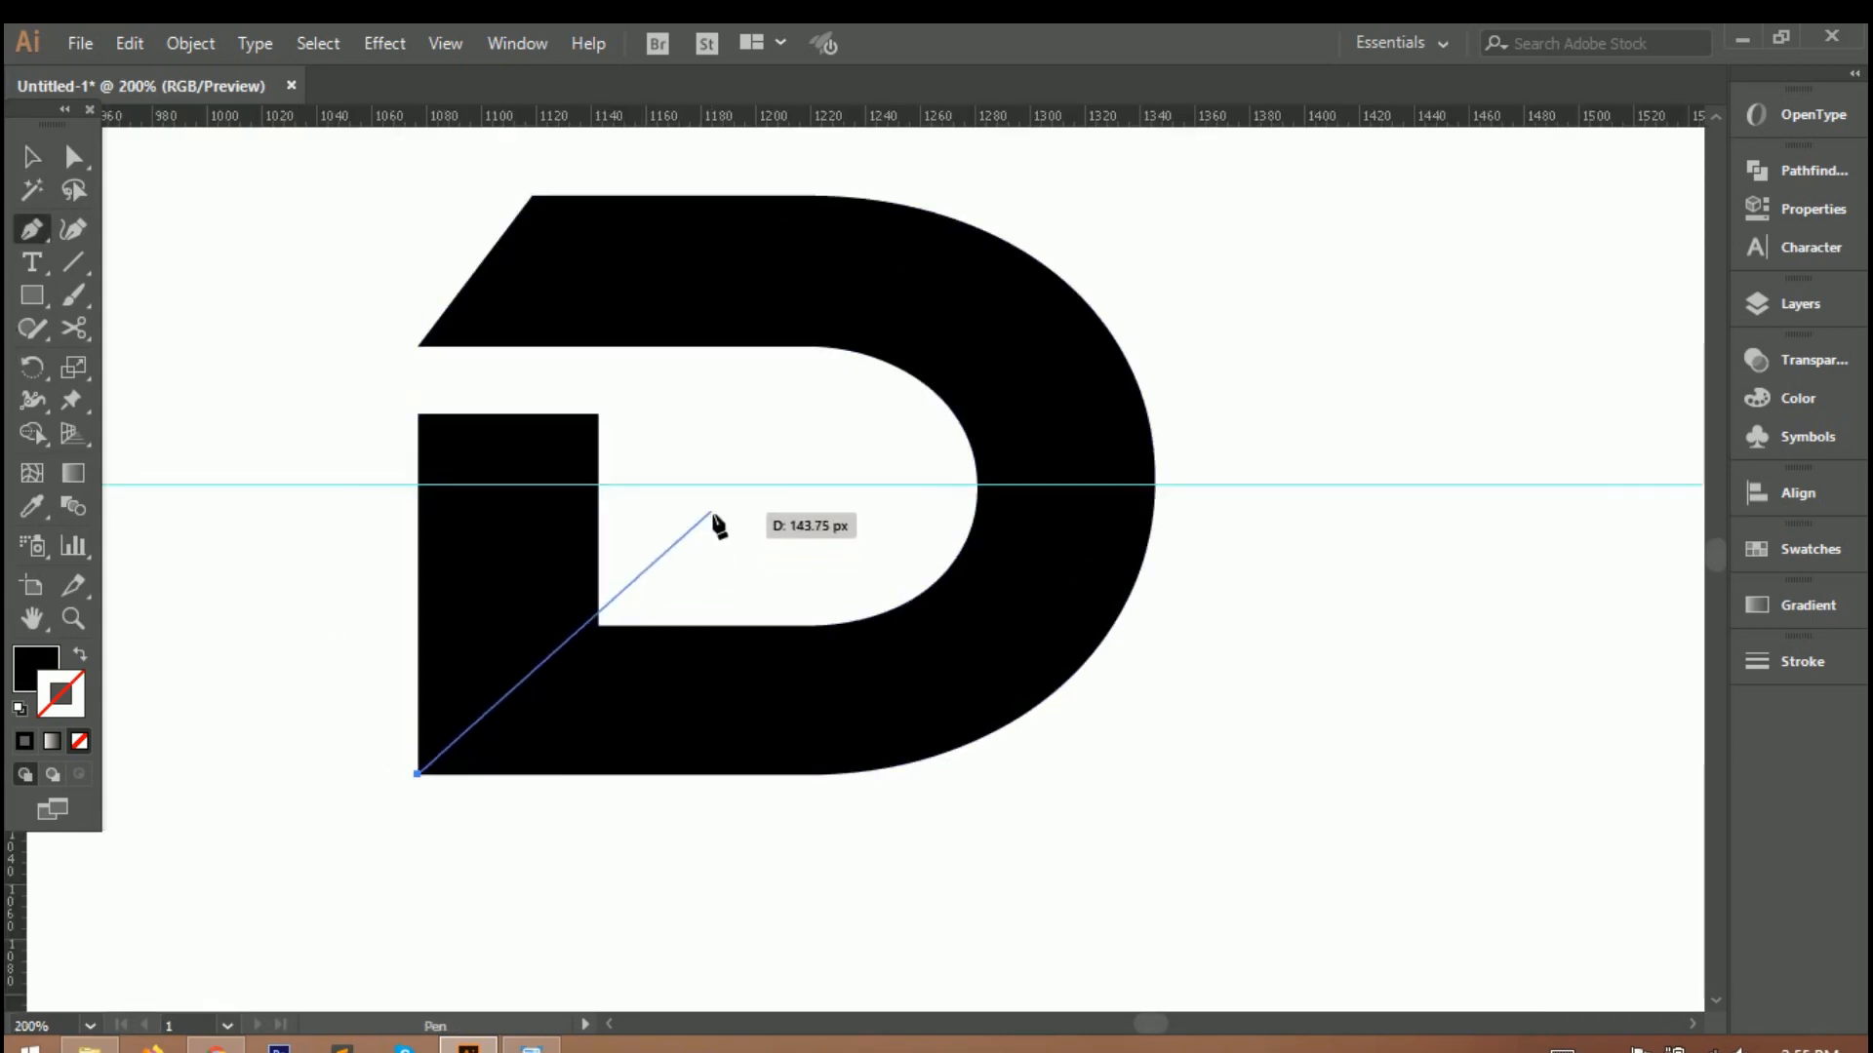
left_click(767, 486)
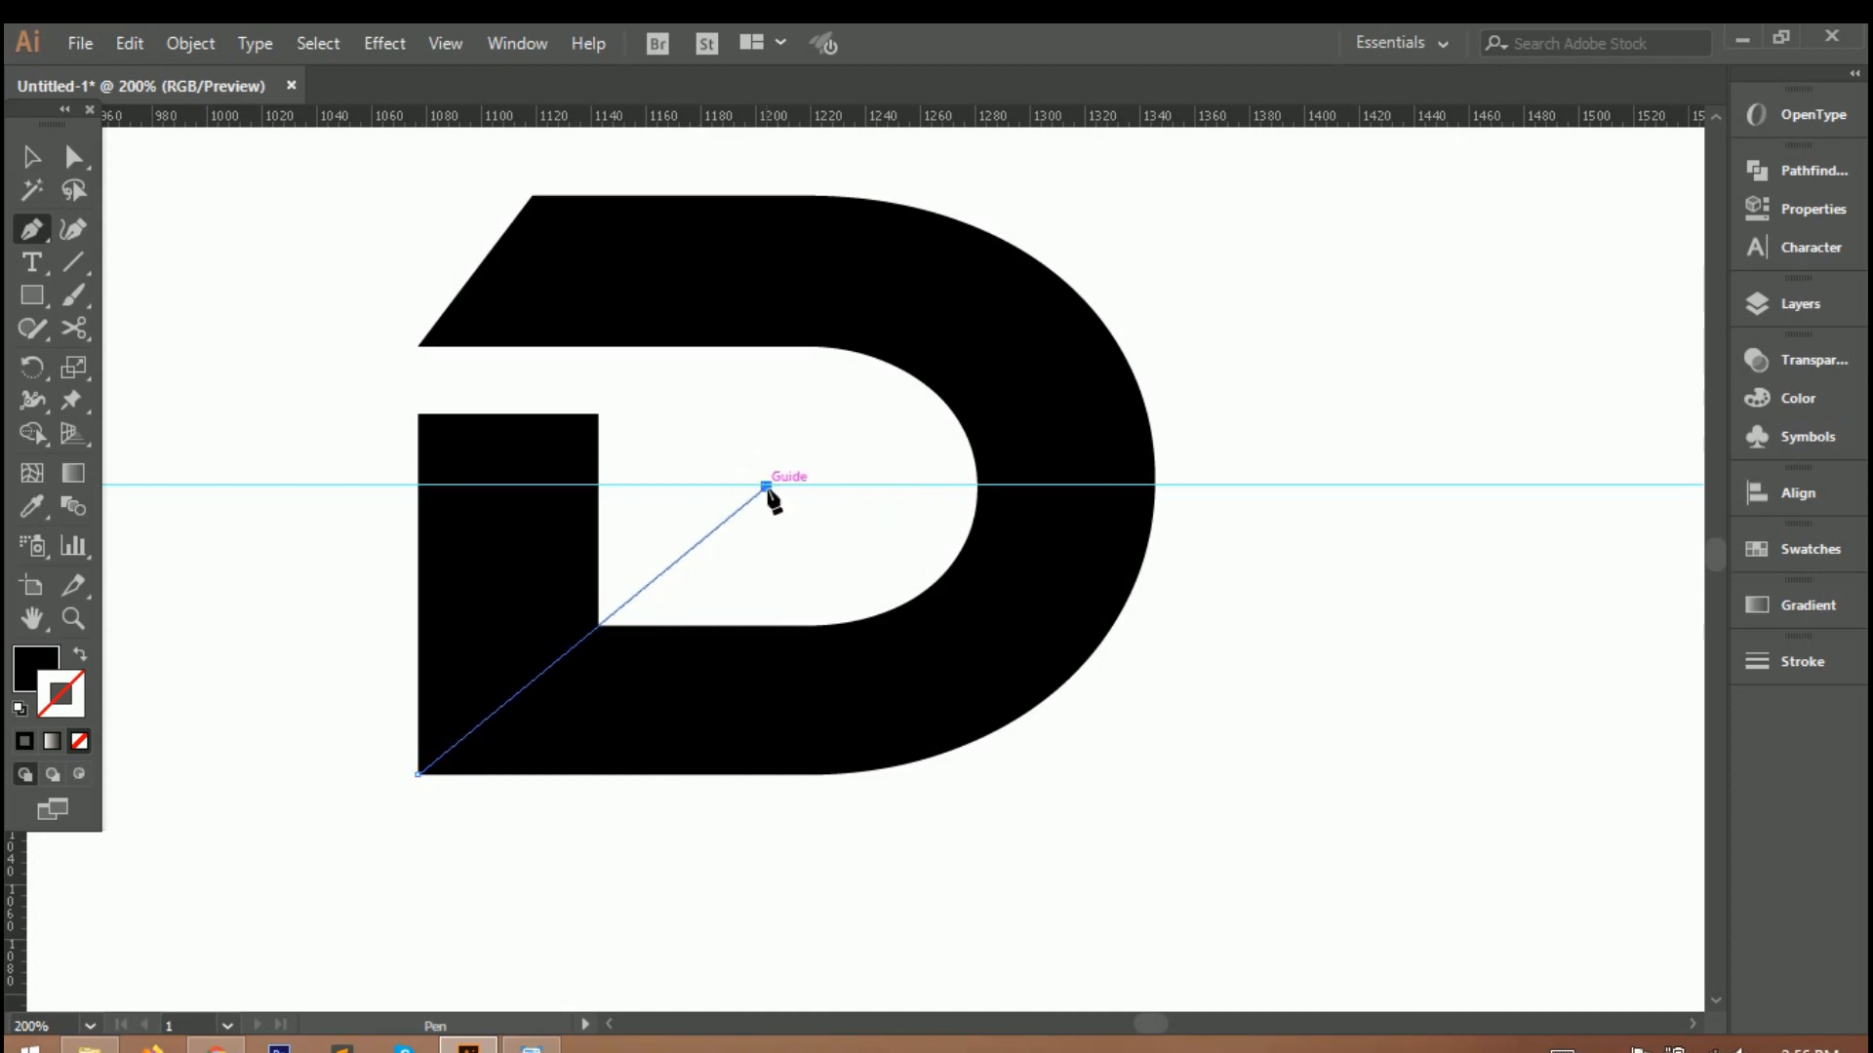
left_click(478, 133)
scroll(466, 137, "up", 2)
left_click(339, 533)
left_click(417, 842)
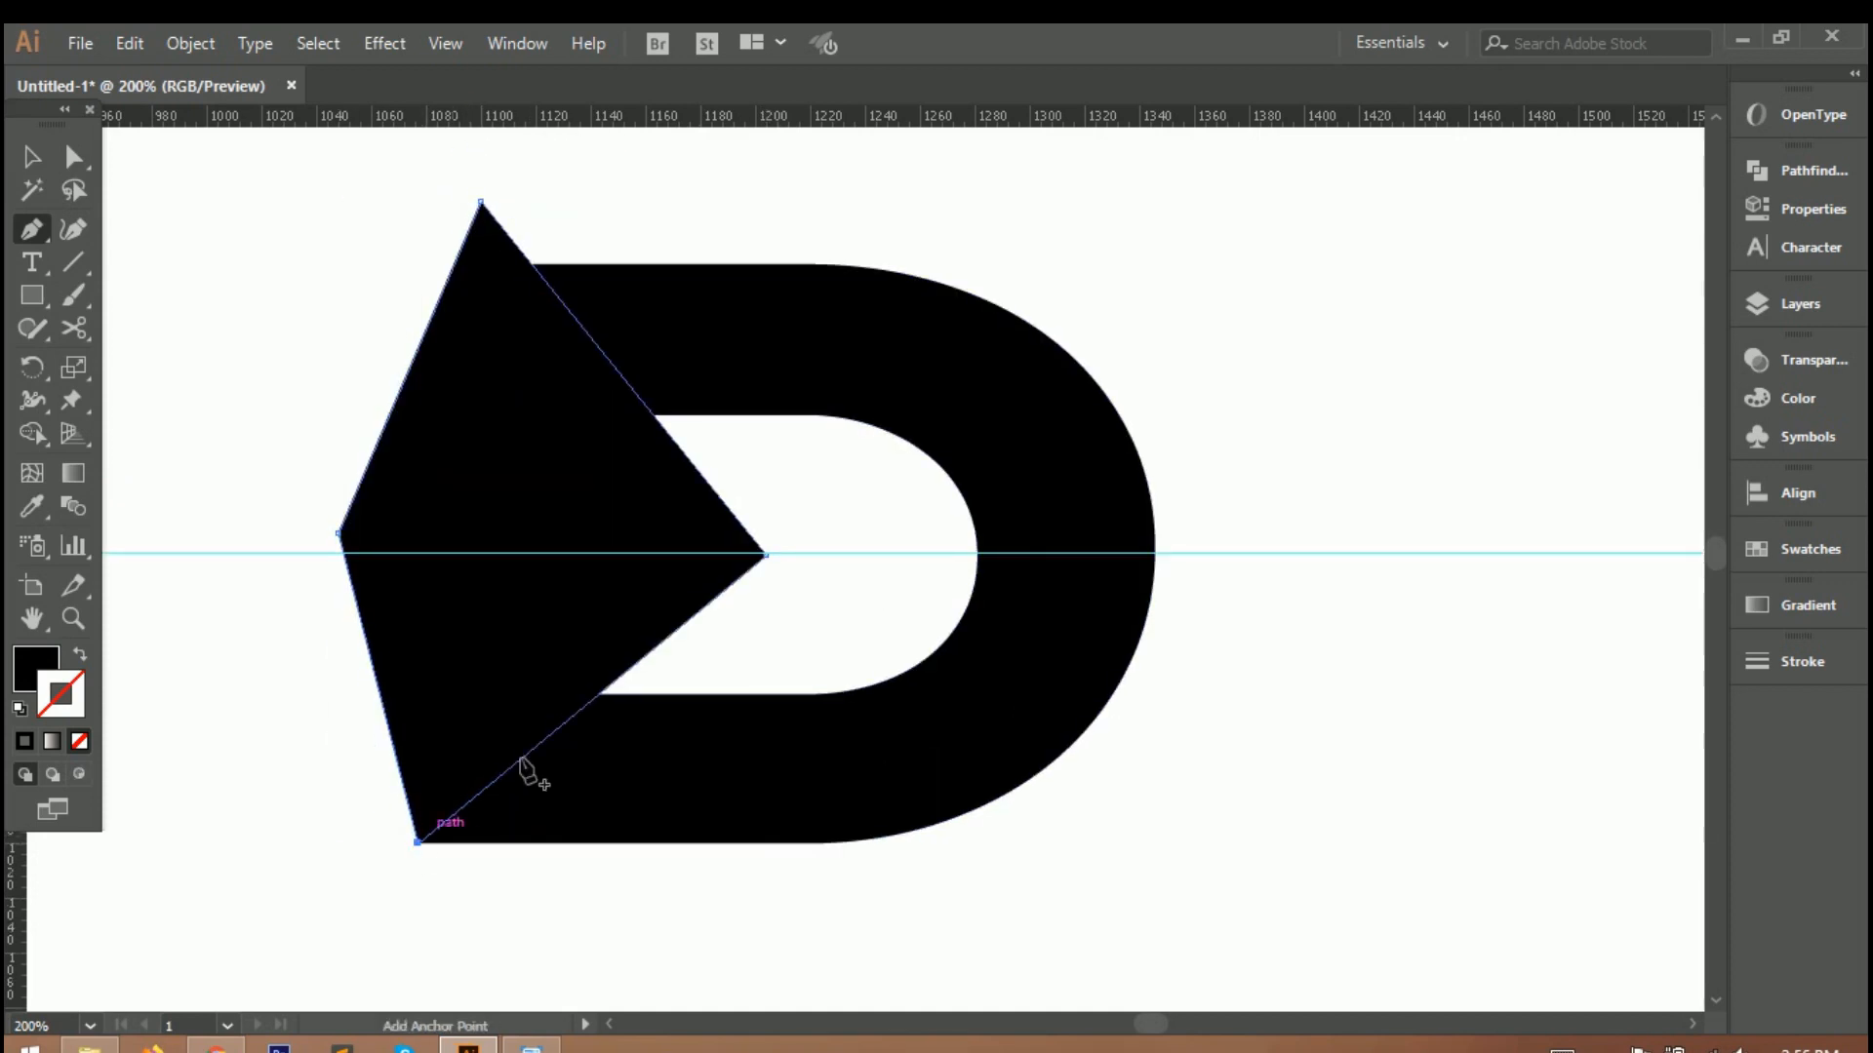
Subtract the four-point shape from the letter D, leaving angled ends on its left side.
key("v")
key("ctrl+a")
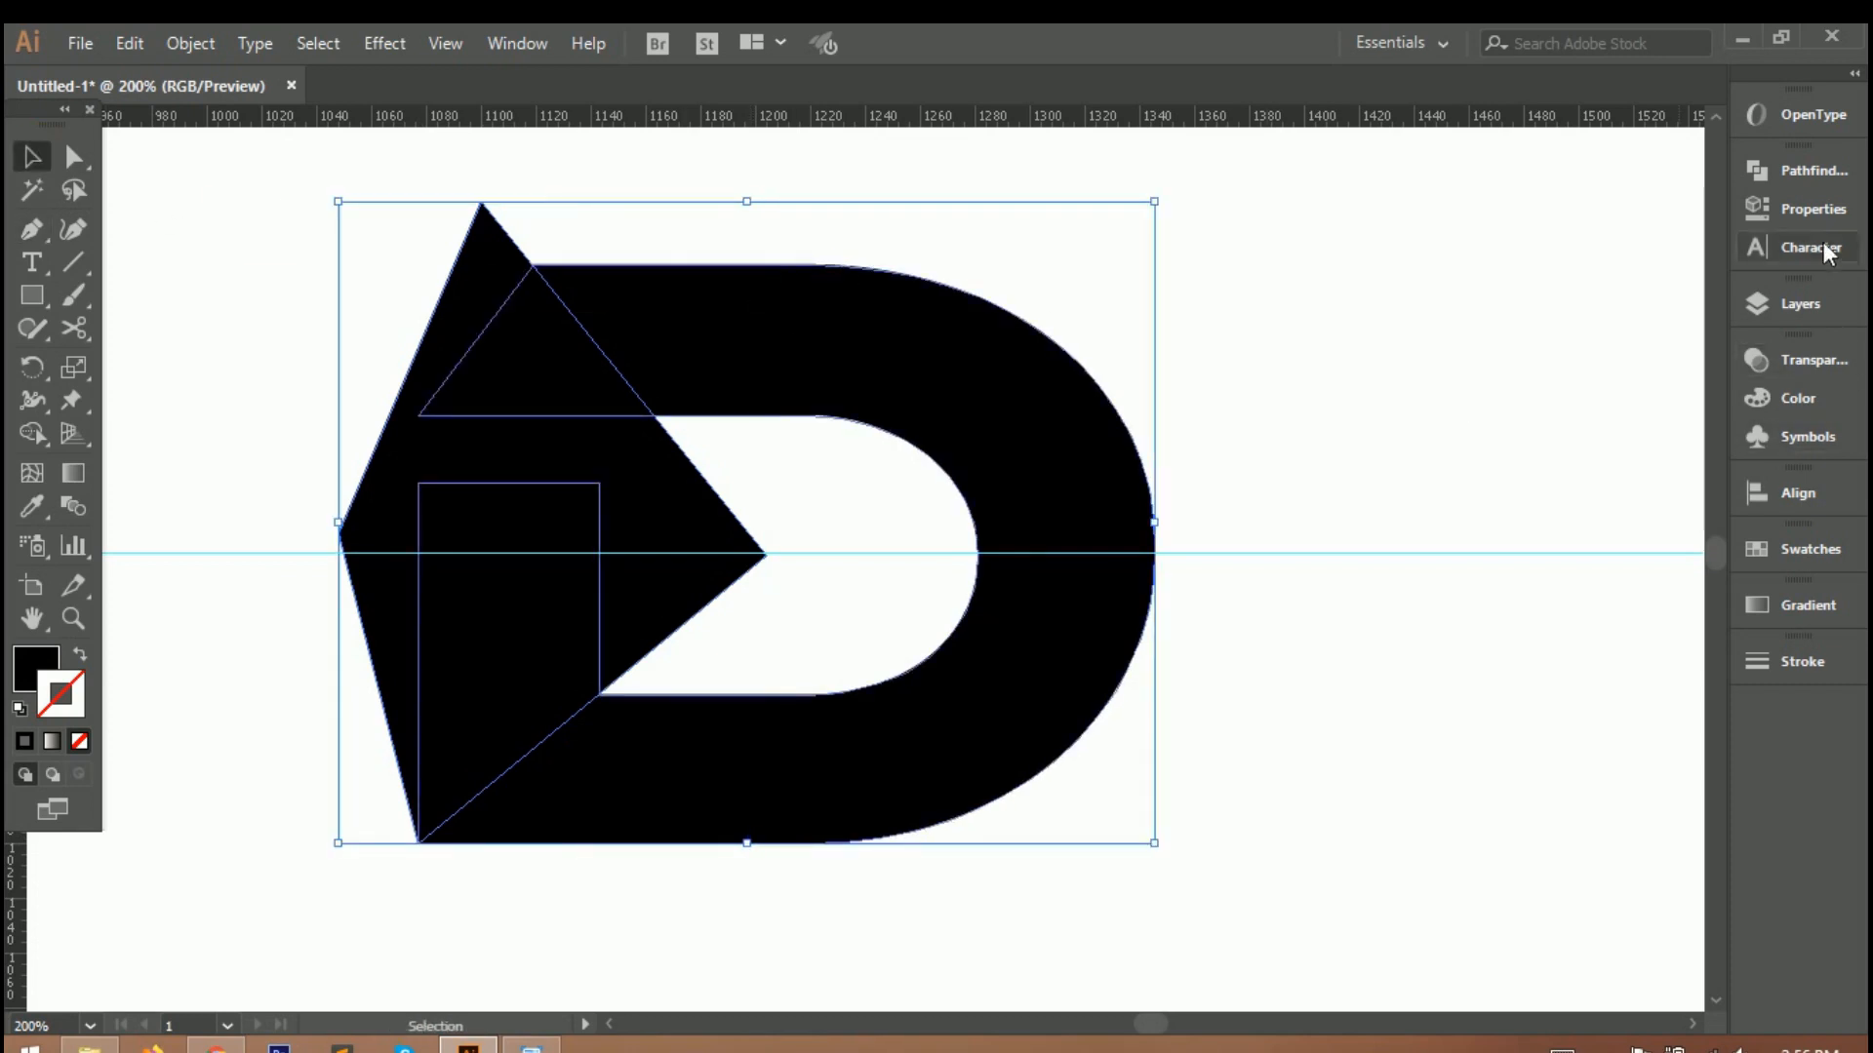
left_click(1799, 176)
left_click(1487, 228)
left_click(991, 893)
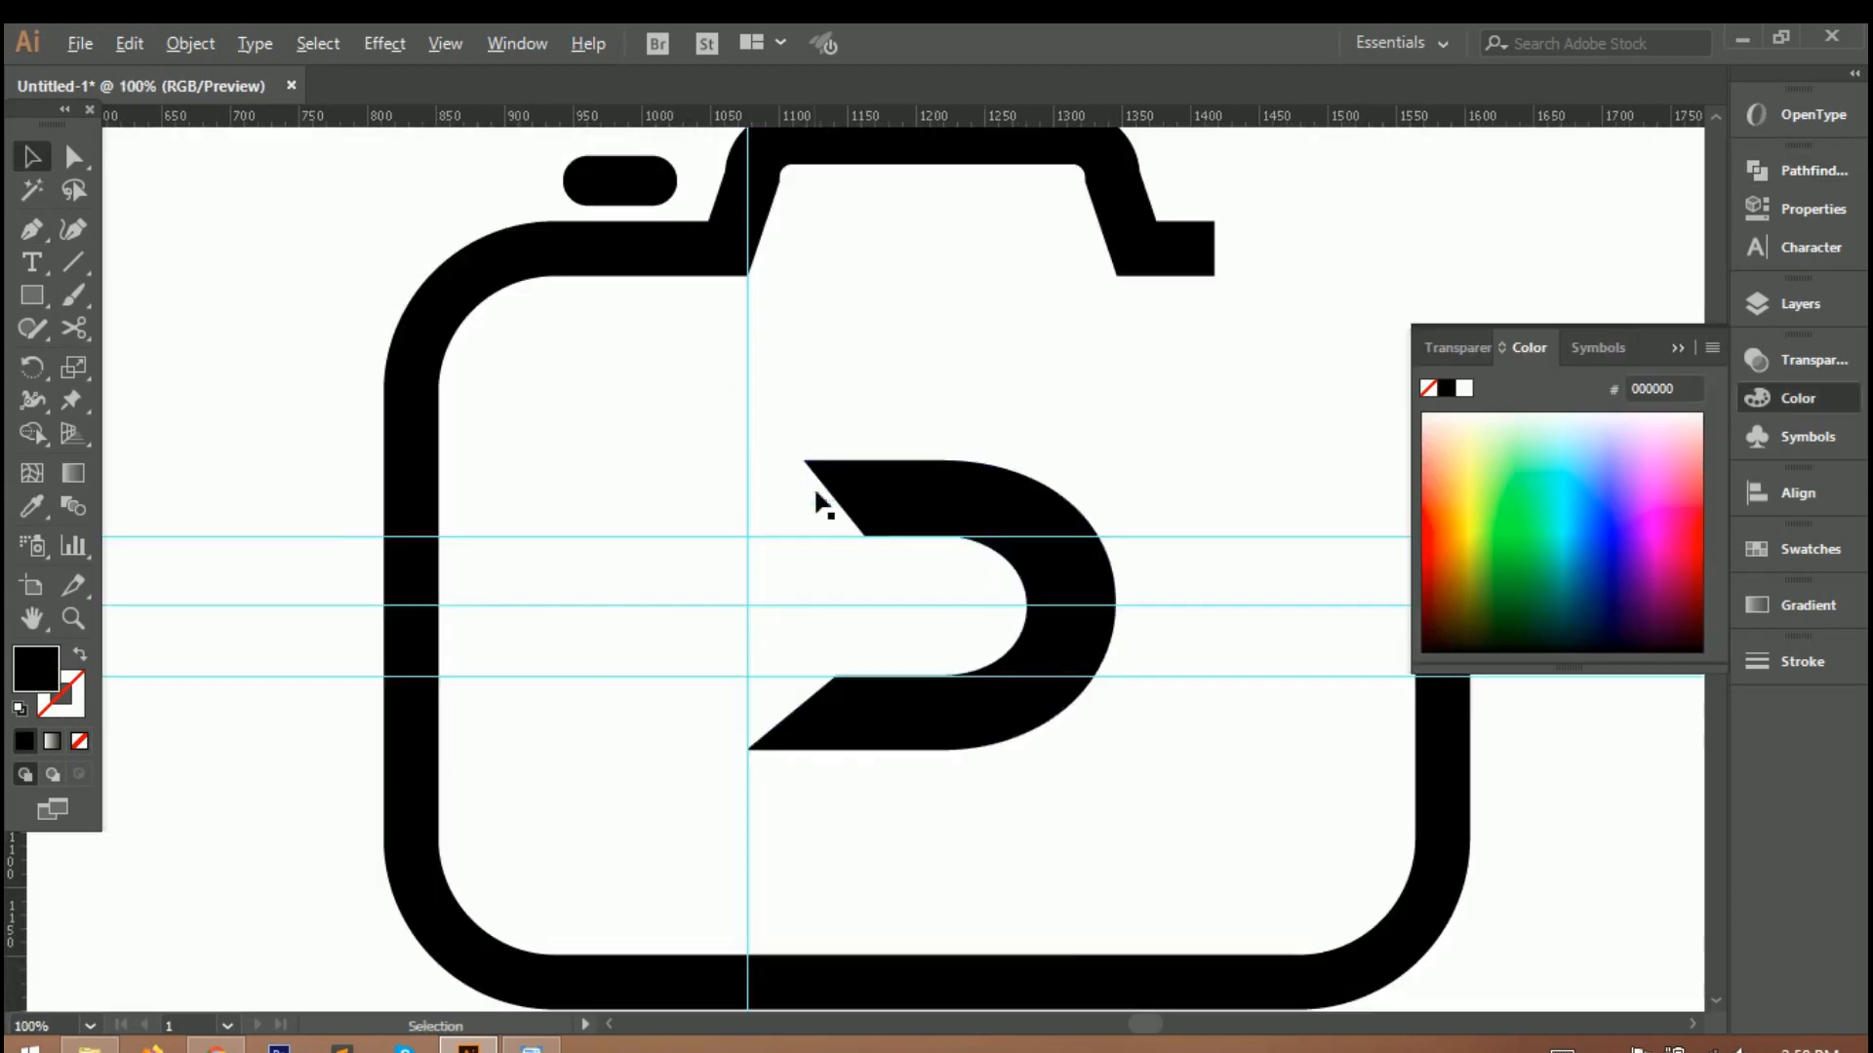
Draw a black right-pointing triangle in the D's left opening, with its corners on the guide intersections and its tip on the centre guide.
scroll(819, 502, "up", 3)
scroll(890, 556, "down", 2)
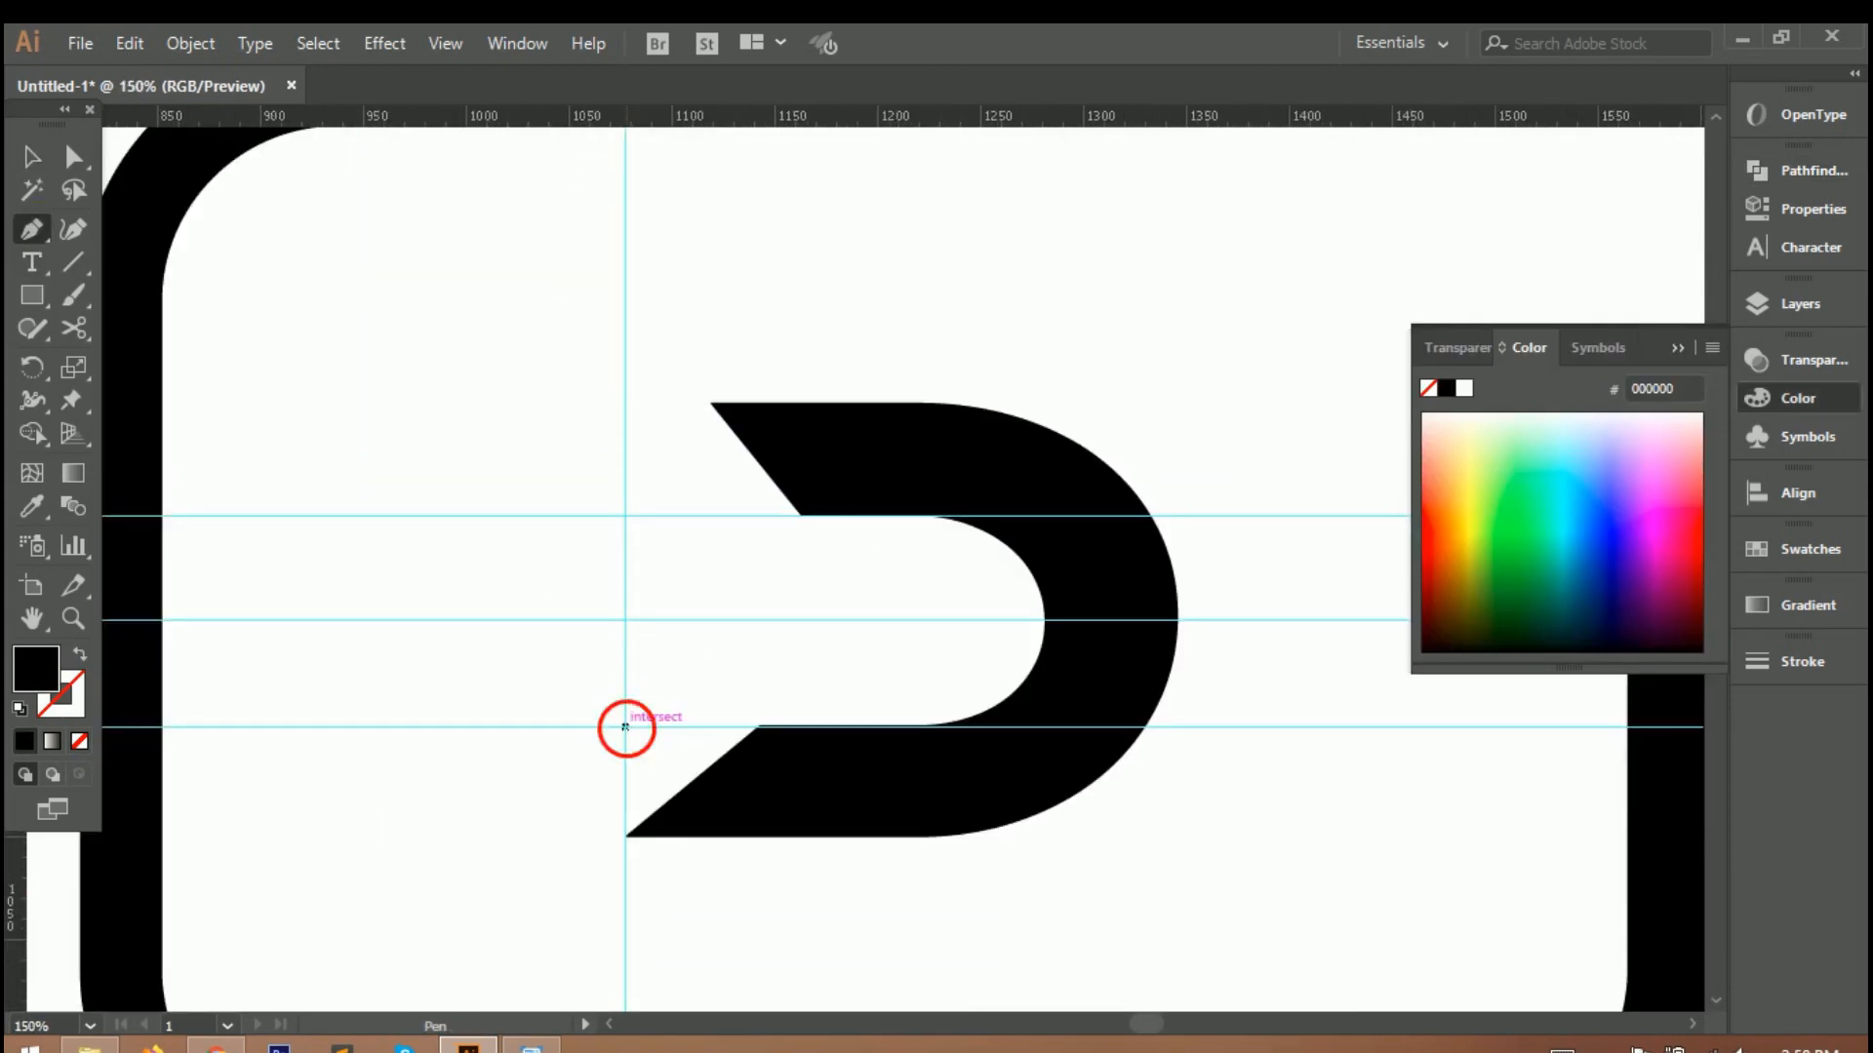
left_click(625, 515)
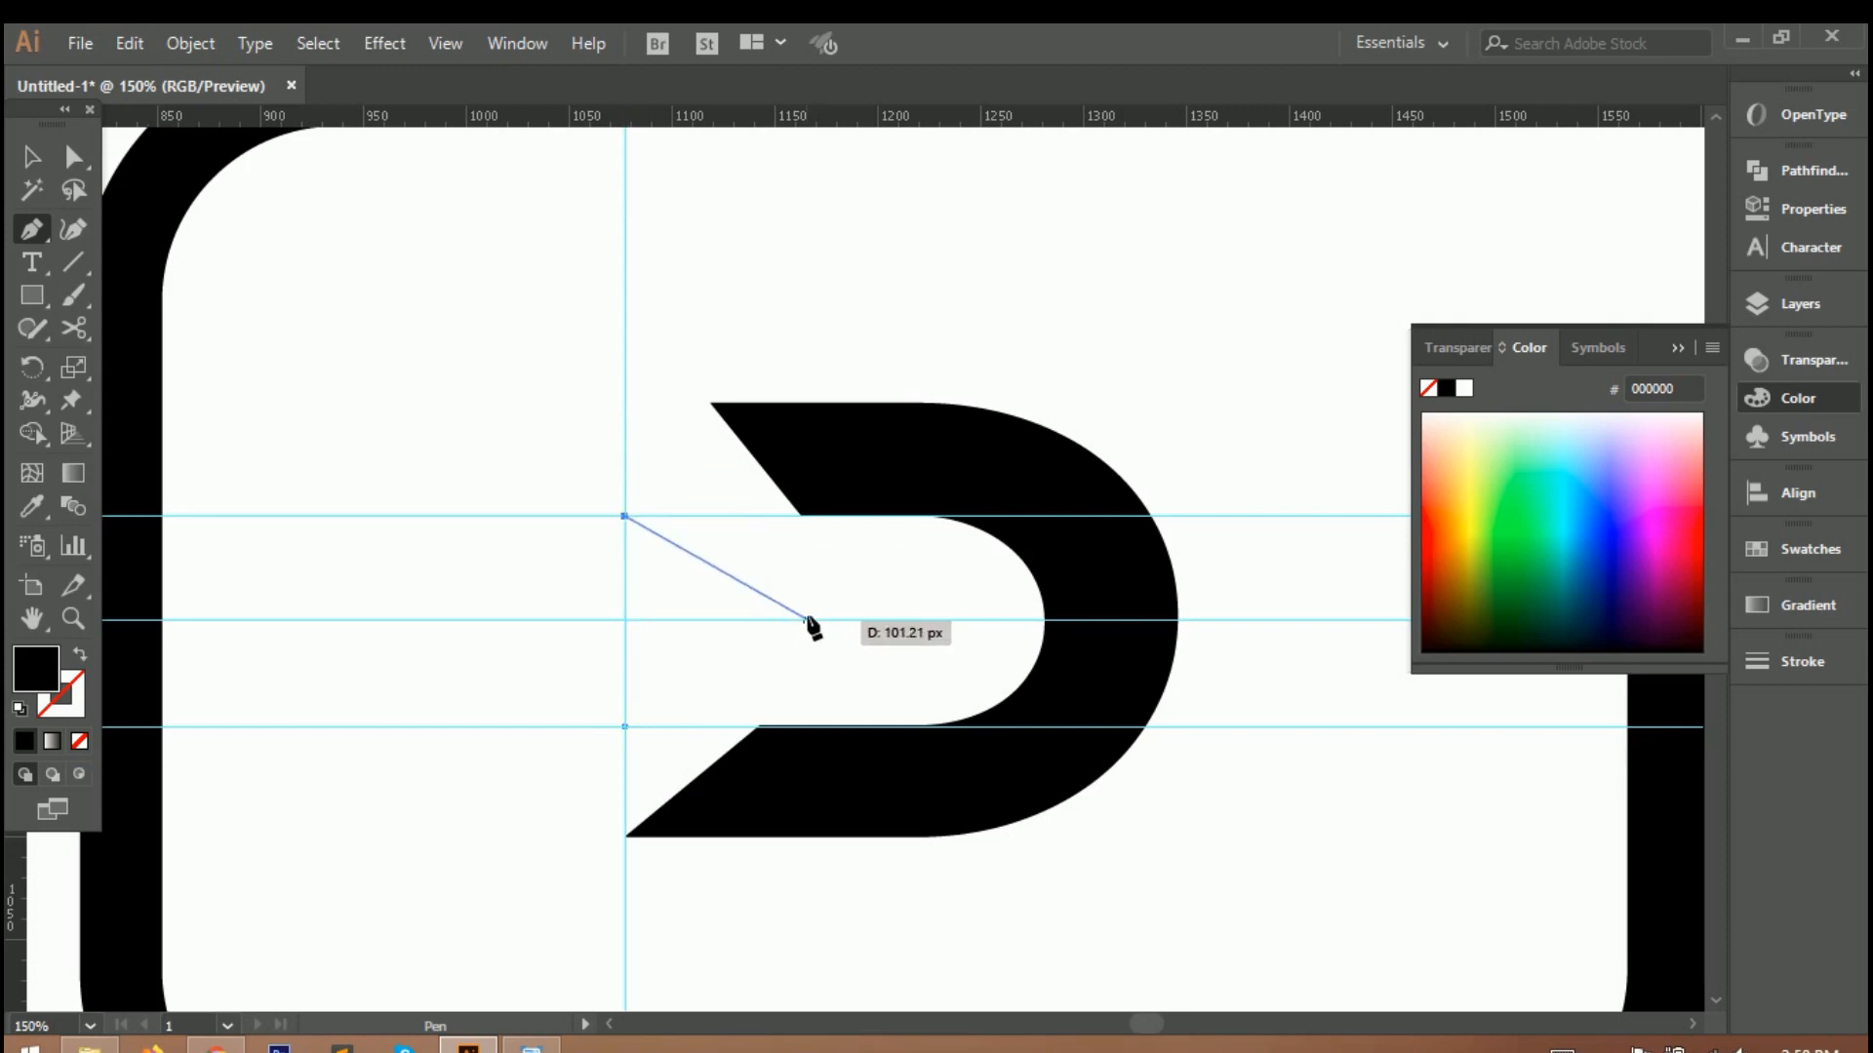
left_click(813, 620)
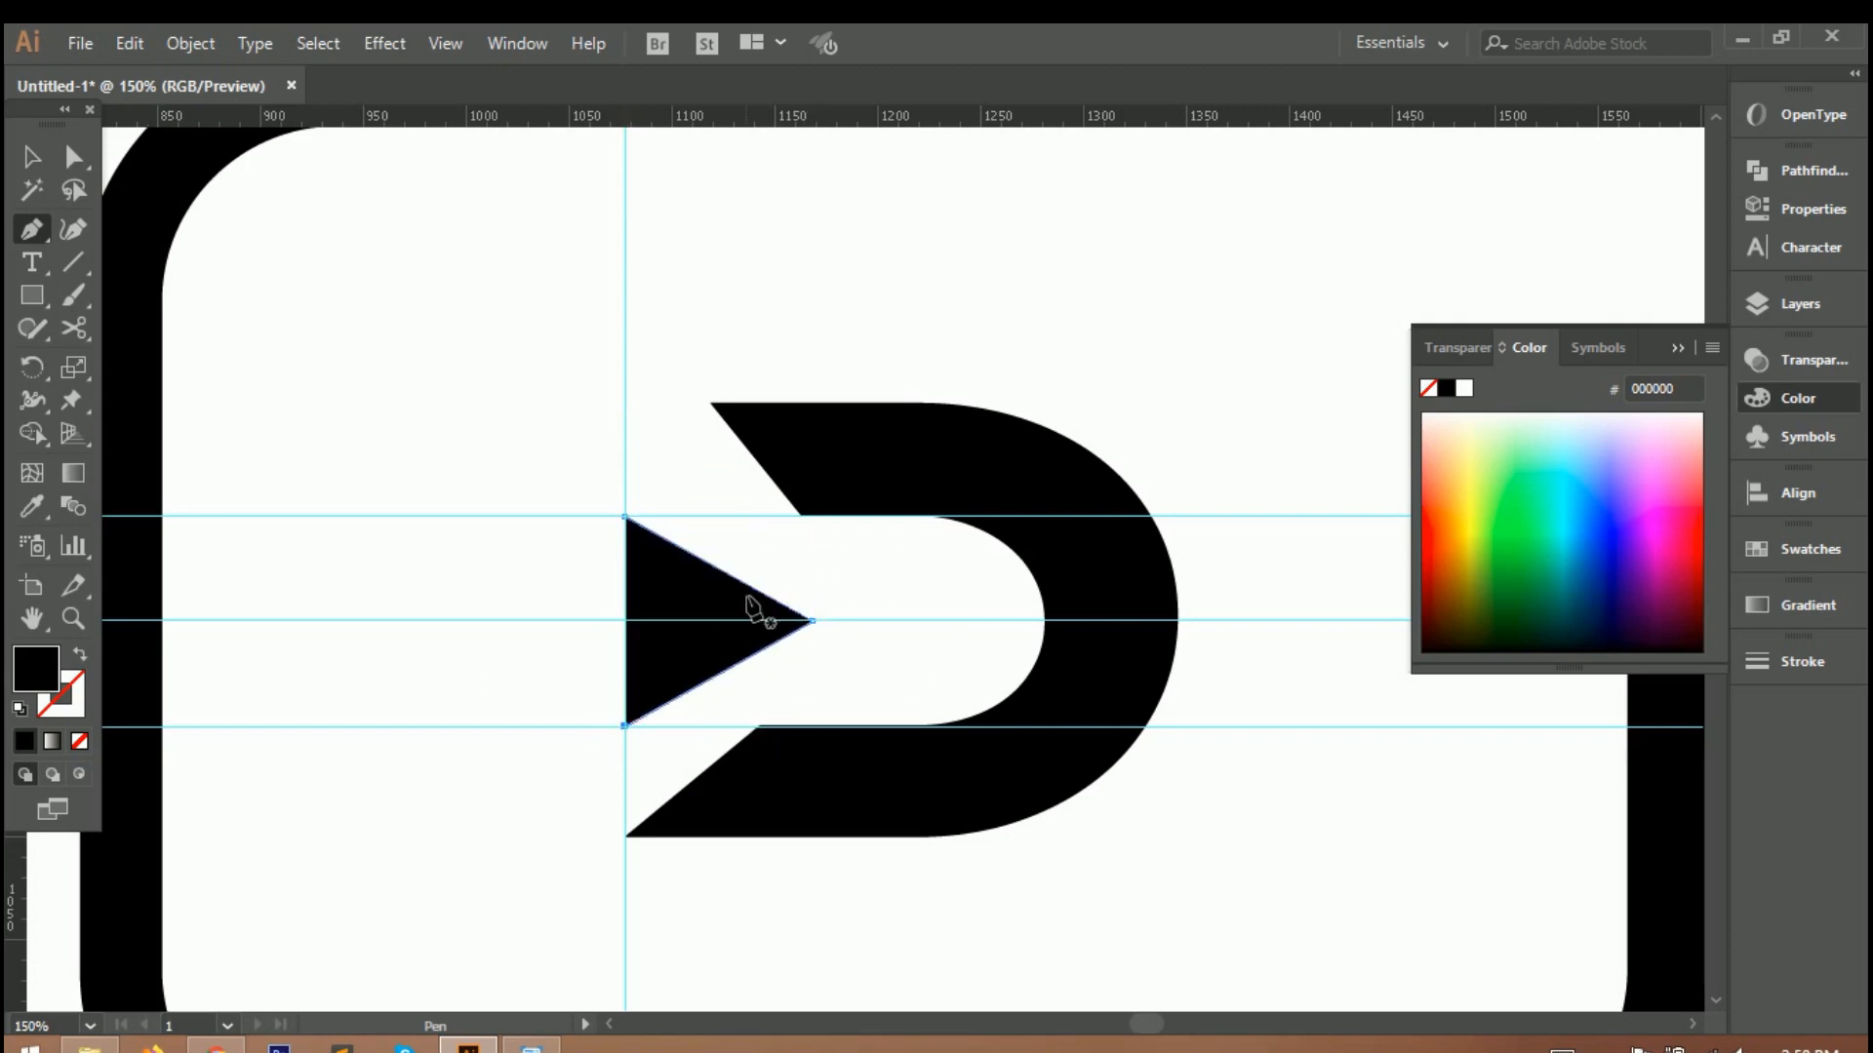
Delete the vertical guide and the two outer horizontal guides, keeping the centre guide.
key("ctrl+0")
left_click(21, 159)
left_click(1206, 502)
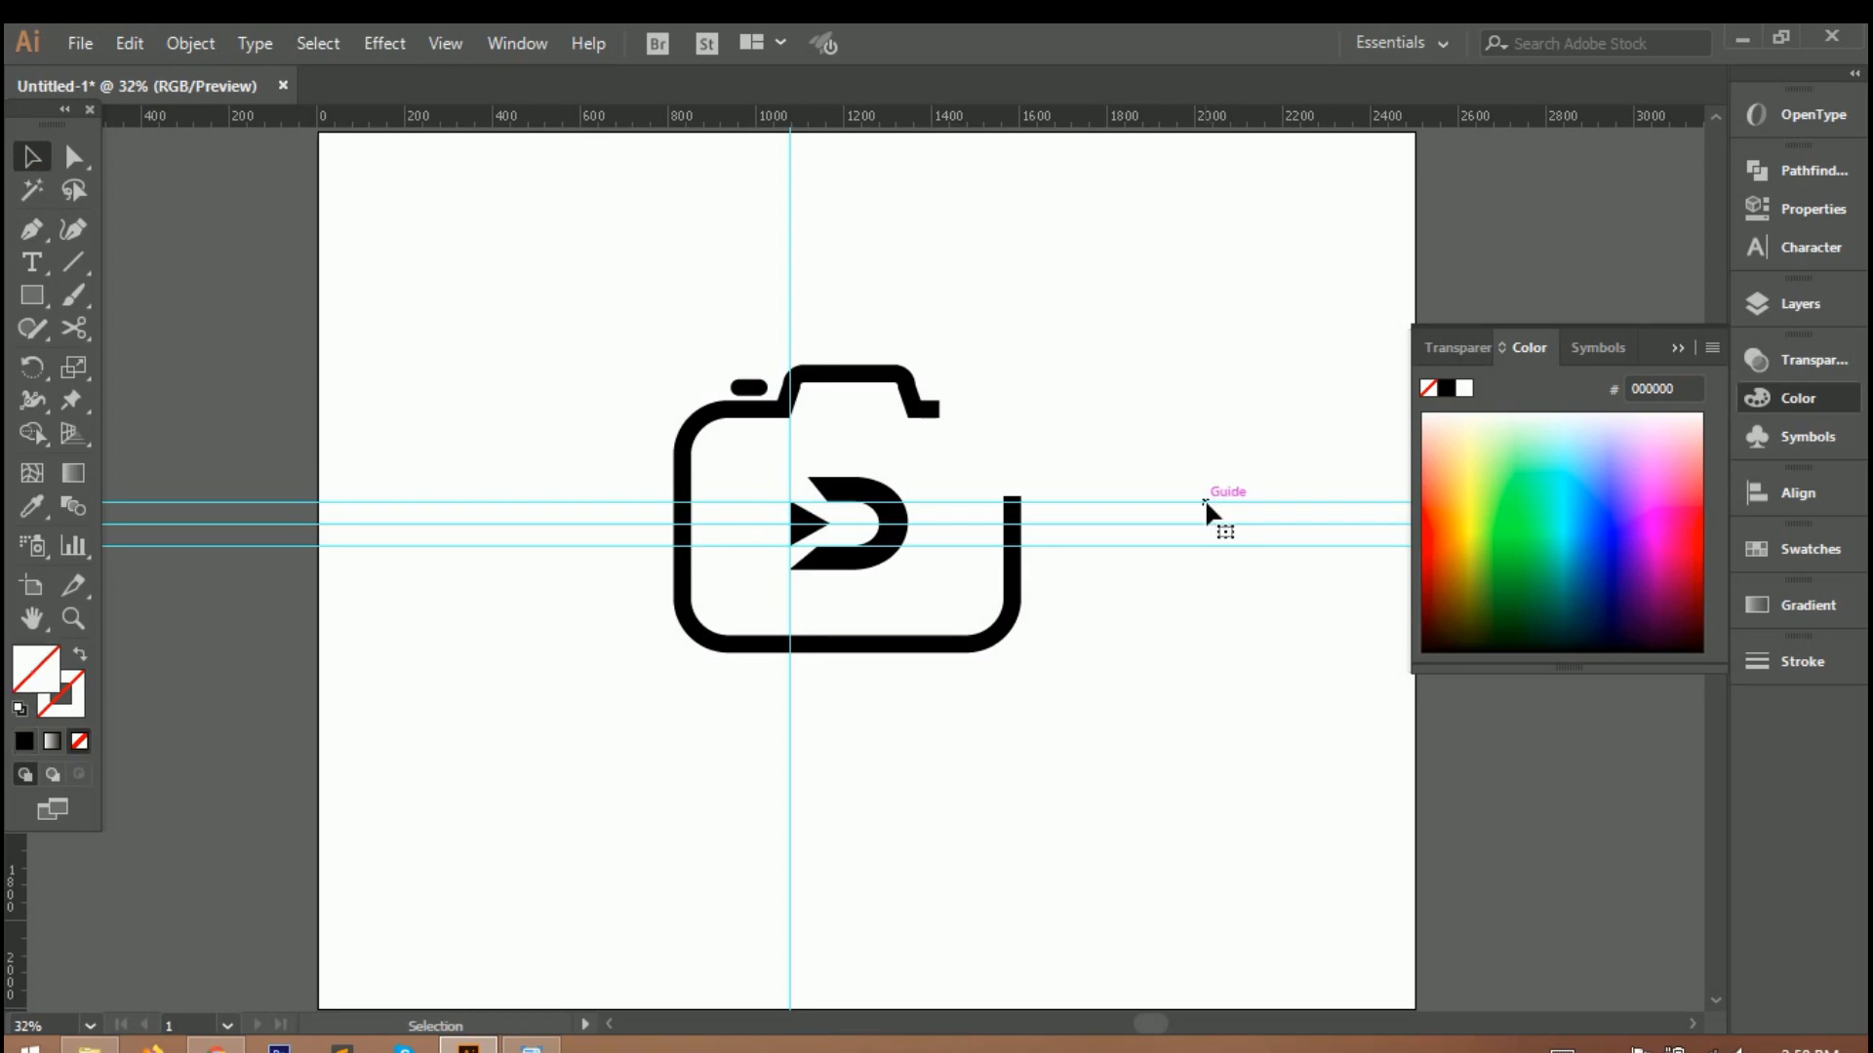
key("Delete")
left_click(1197, 546)
key("Delete")
left_click(790, 289)
key("Delete")
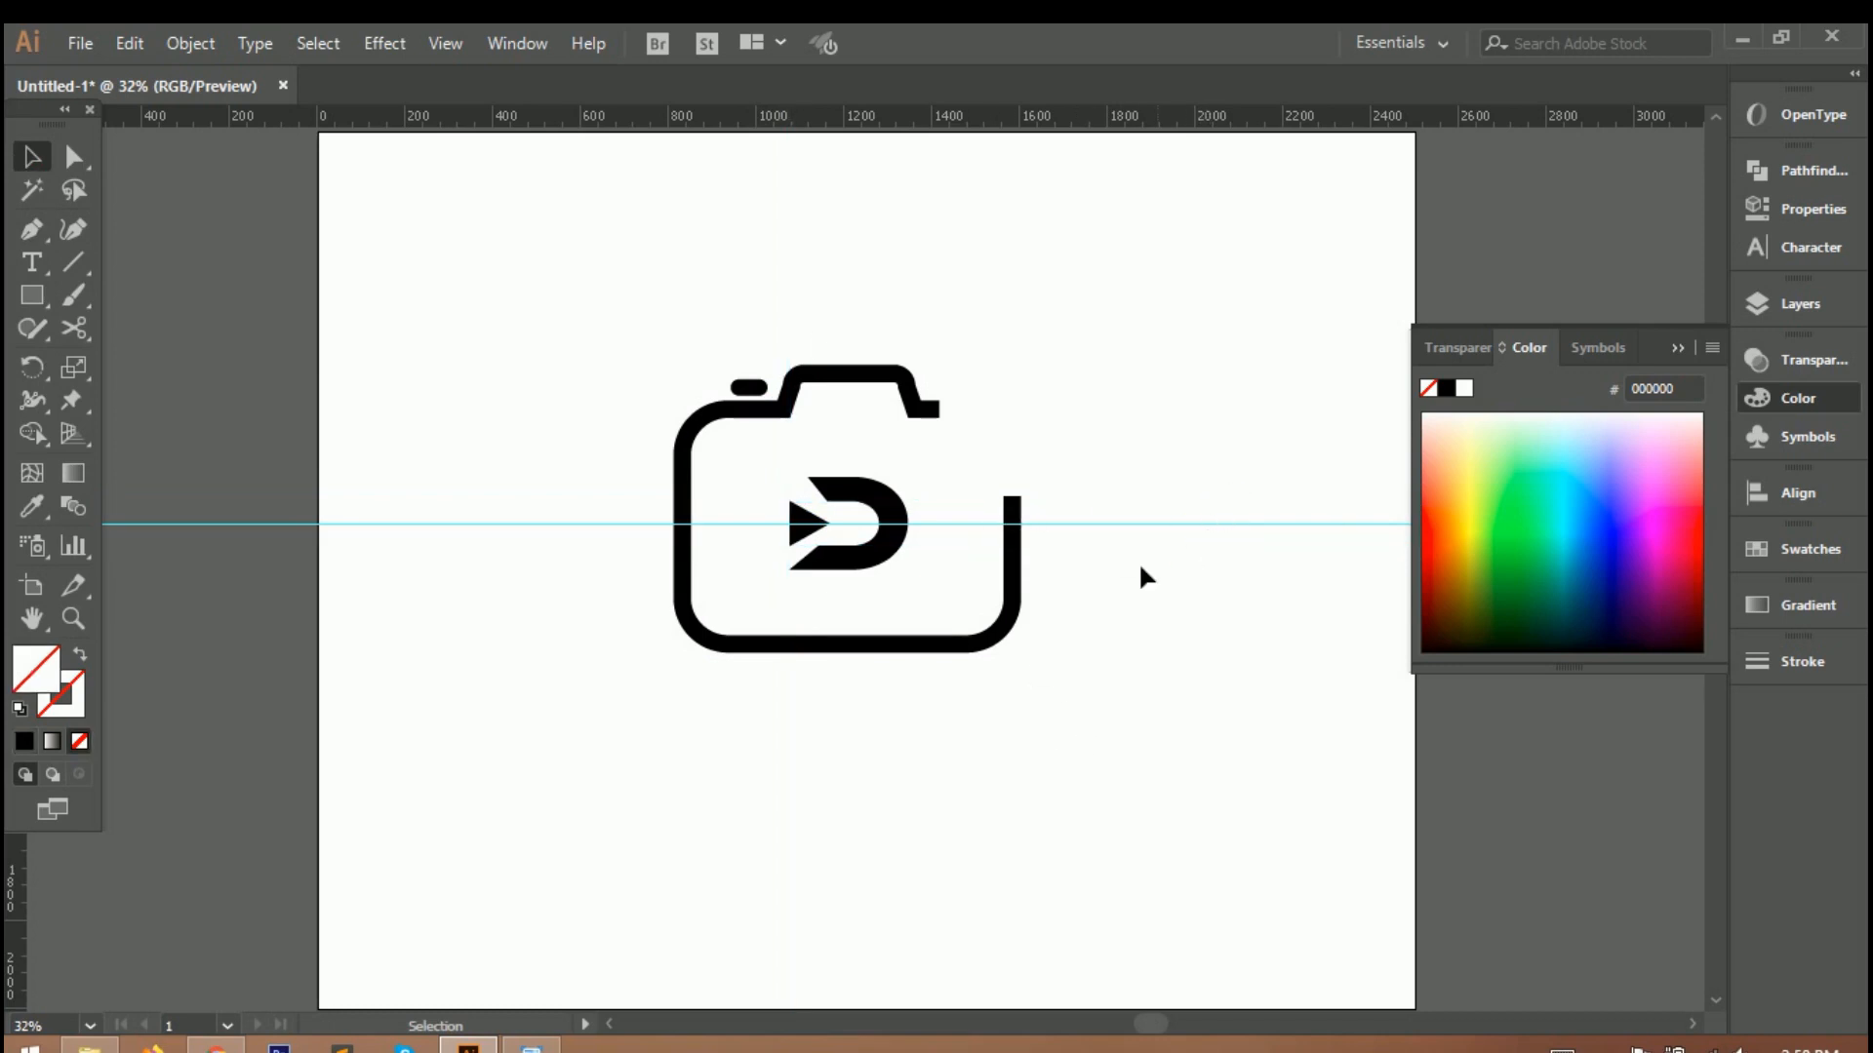
Draw a small rounded square above the cut end of the camera's right side and fill it black.
left_click_drag(13, 298, 122, 325)
left_click_drag(987, 362, 1017, 475)
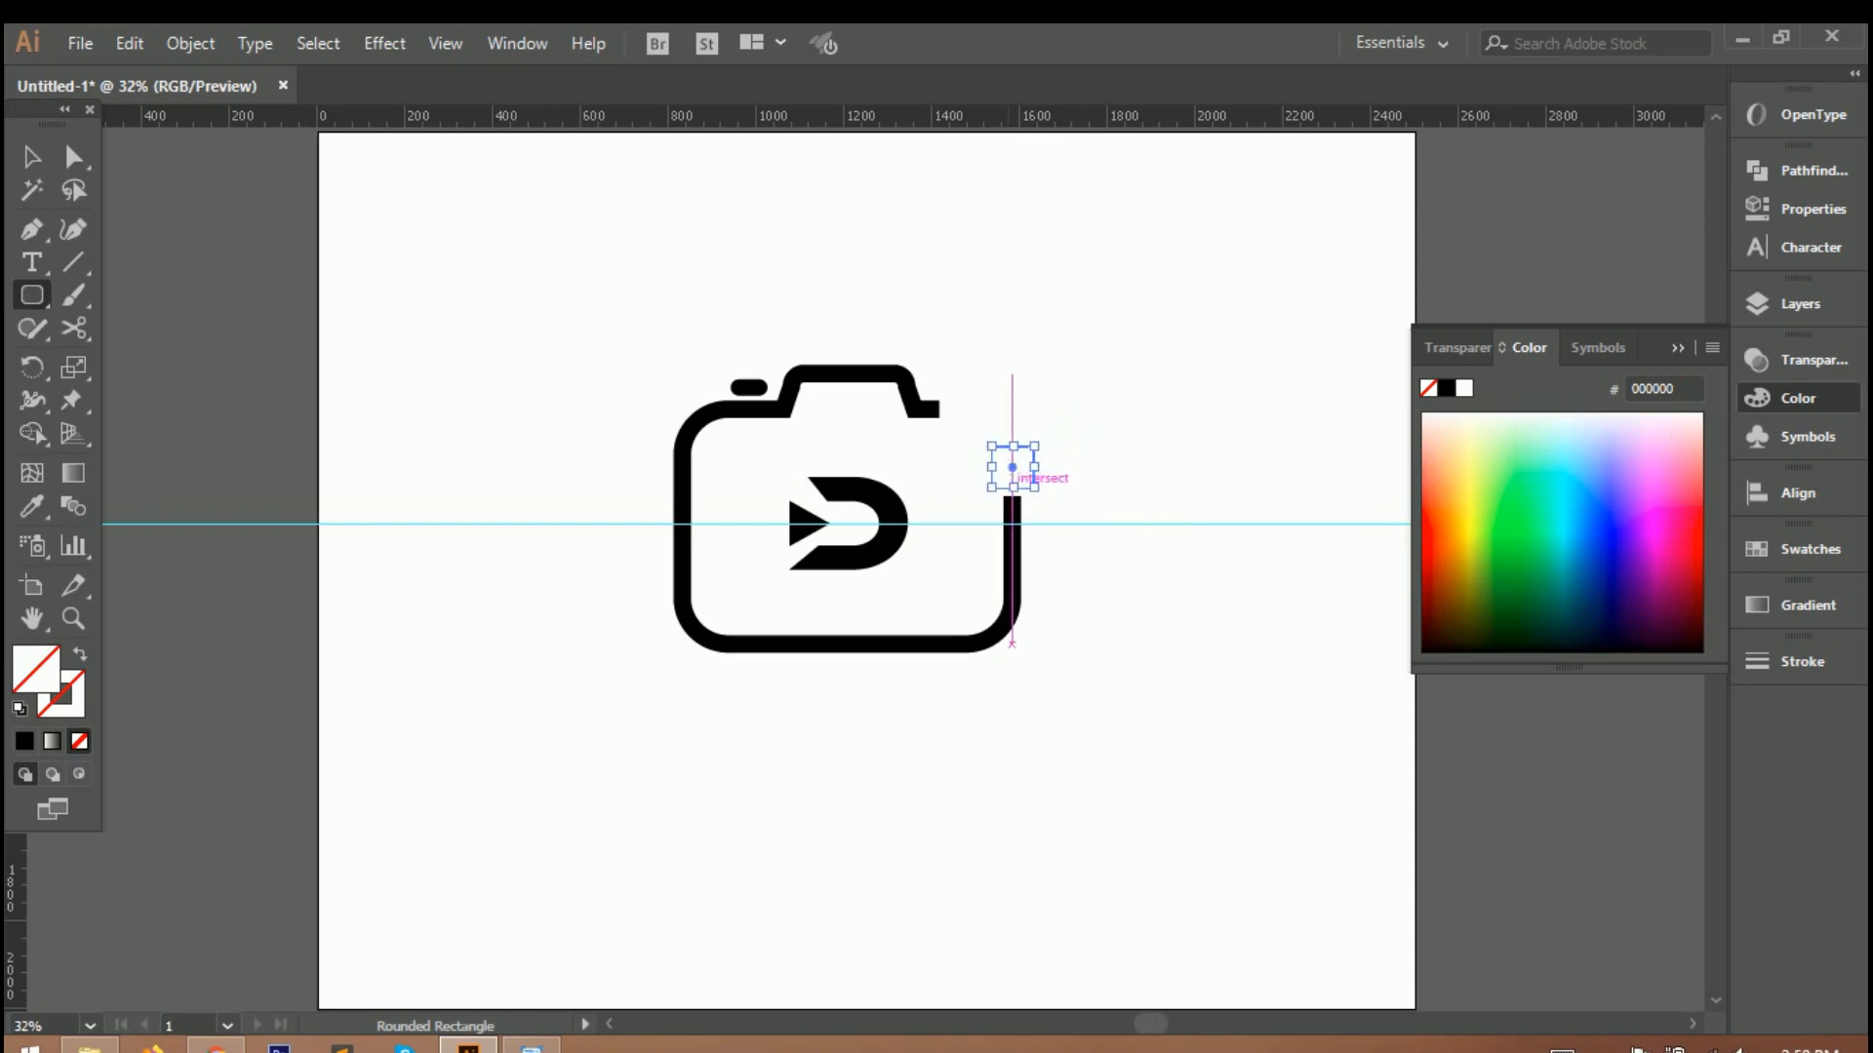
left_click(24, 741)
key("v")
left_click(539, 471)
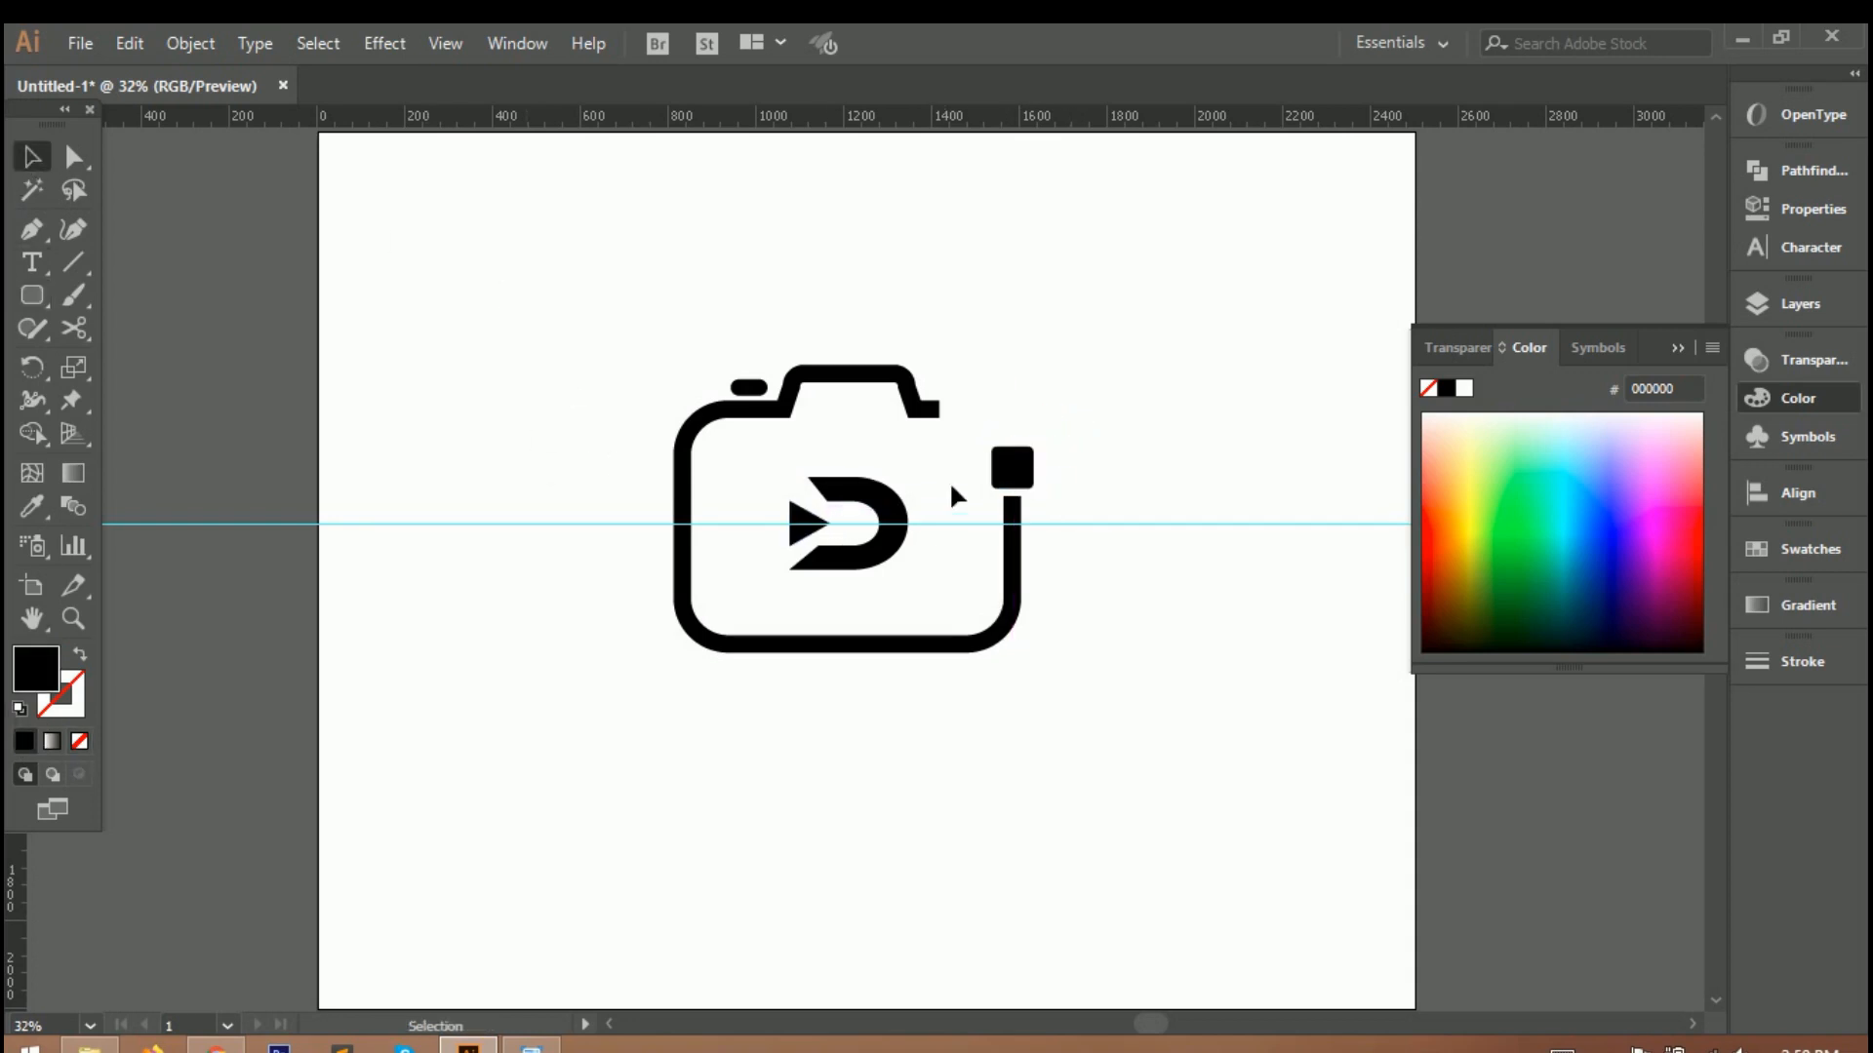
Move the rounded square beside the cut end of the camera's top edge and shrink it.
left_click_drag(1026, 470, 1009, 424)
scroll(969, 419, "up", 6)
left_click_drag(1122, 307, 1076, 337)
scroll(1098, 380, "down", 6)
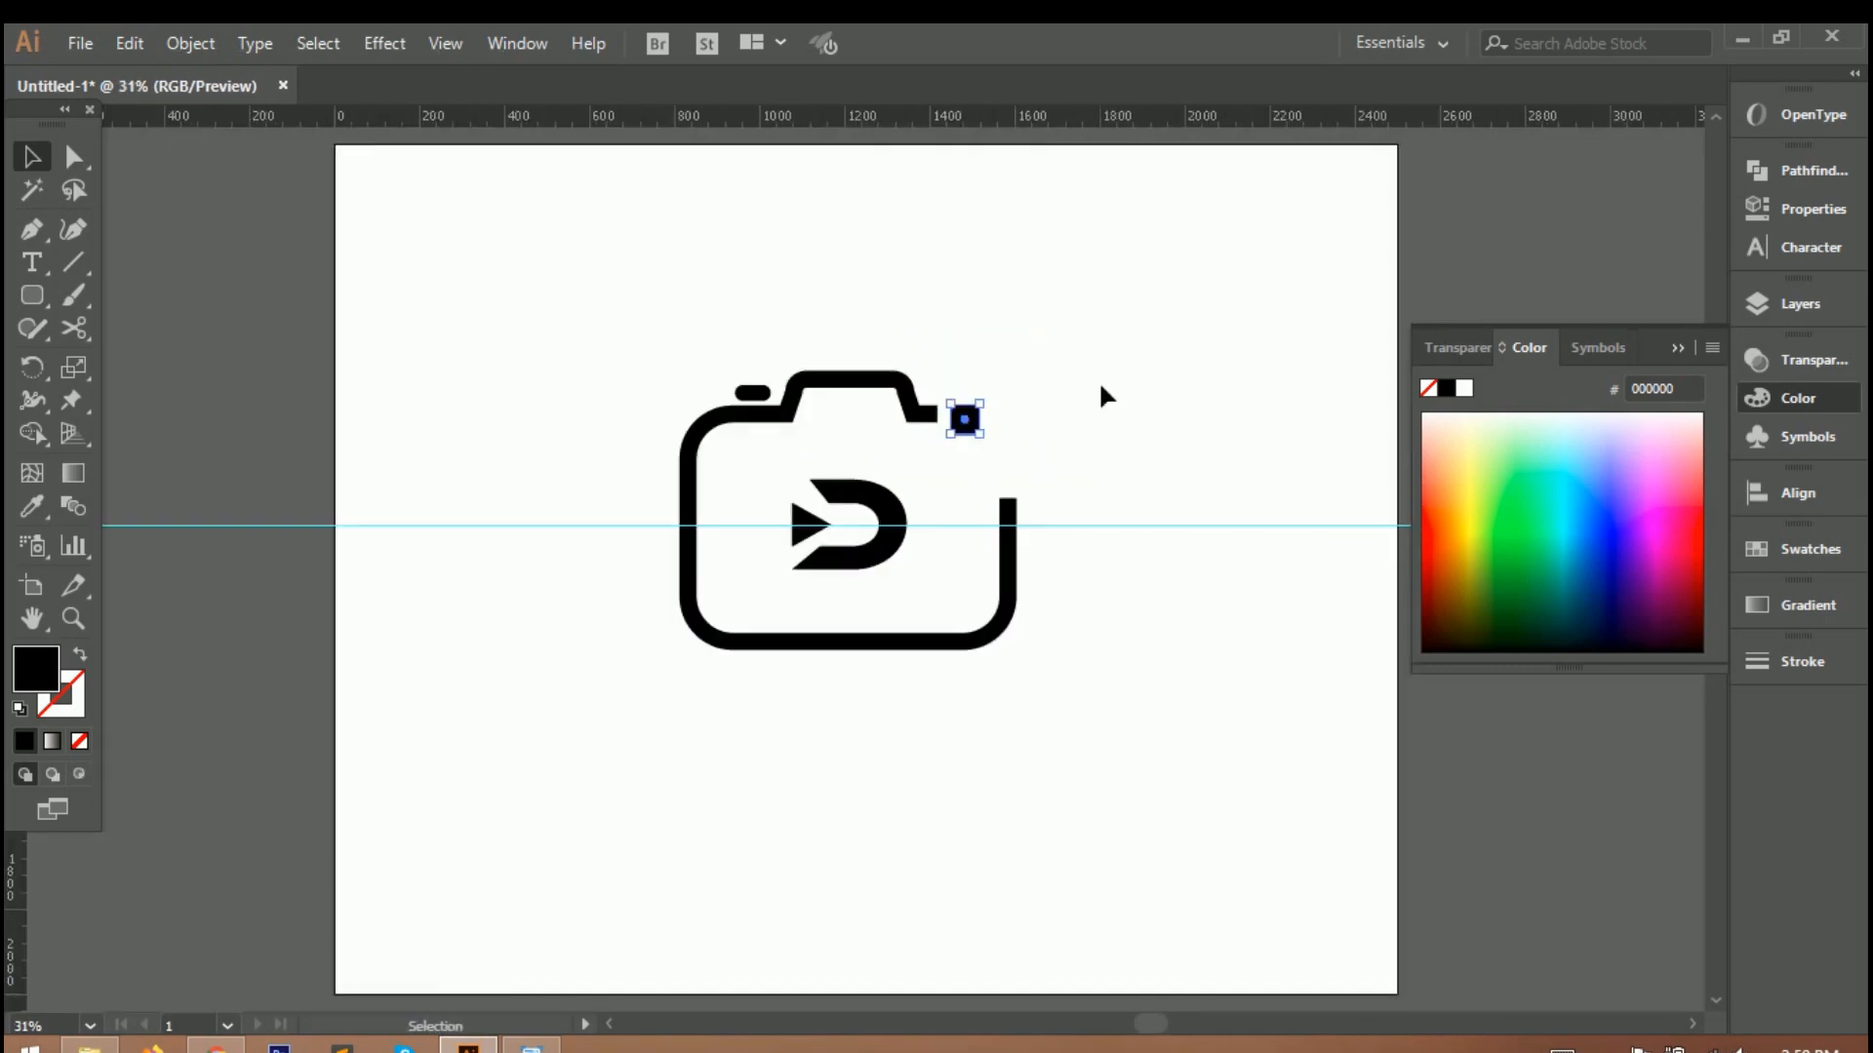
Copy the rounded square to just above the right side's cut end and enlarge the copy.
scroll(1018, 414, "up", 3)
left_click_drag(902, 460, 1116, 549, "alt")
left_click_drag(1019, 609, 1032, 639)
scroll(1026, 639, "down", 3)
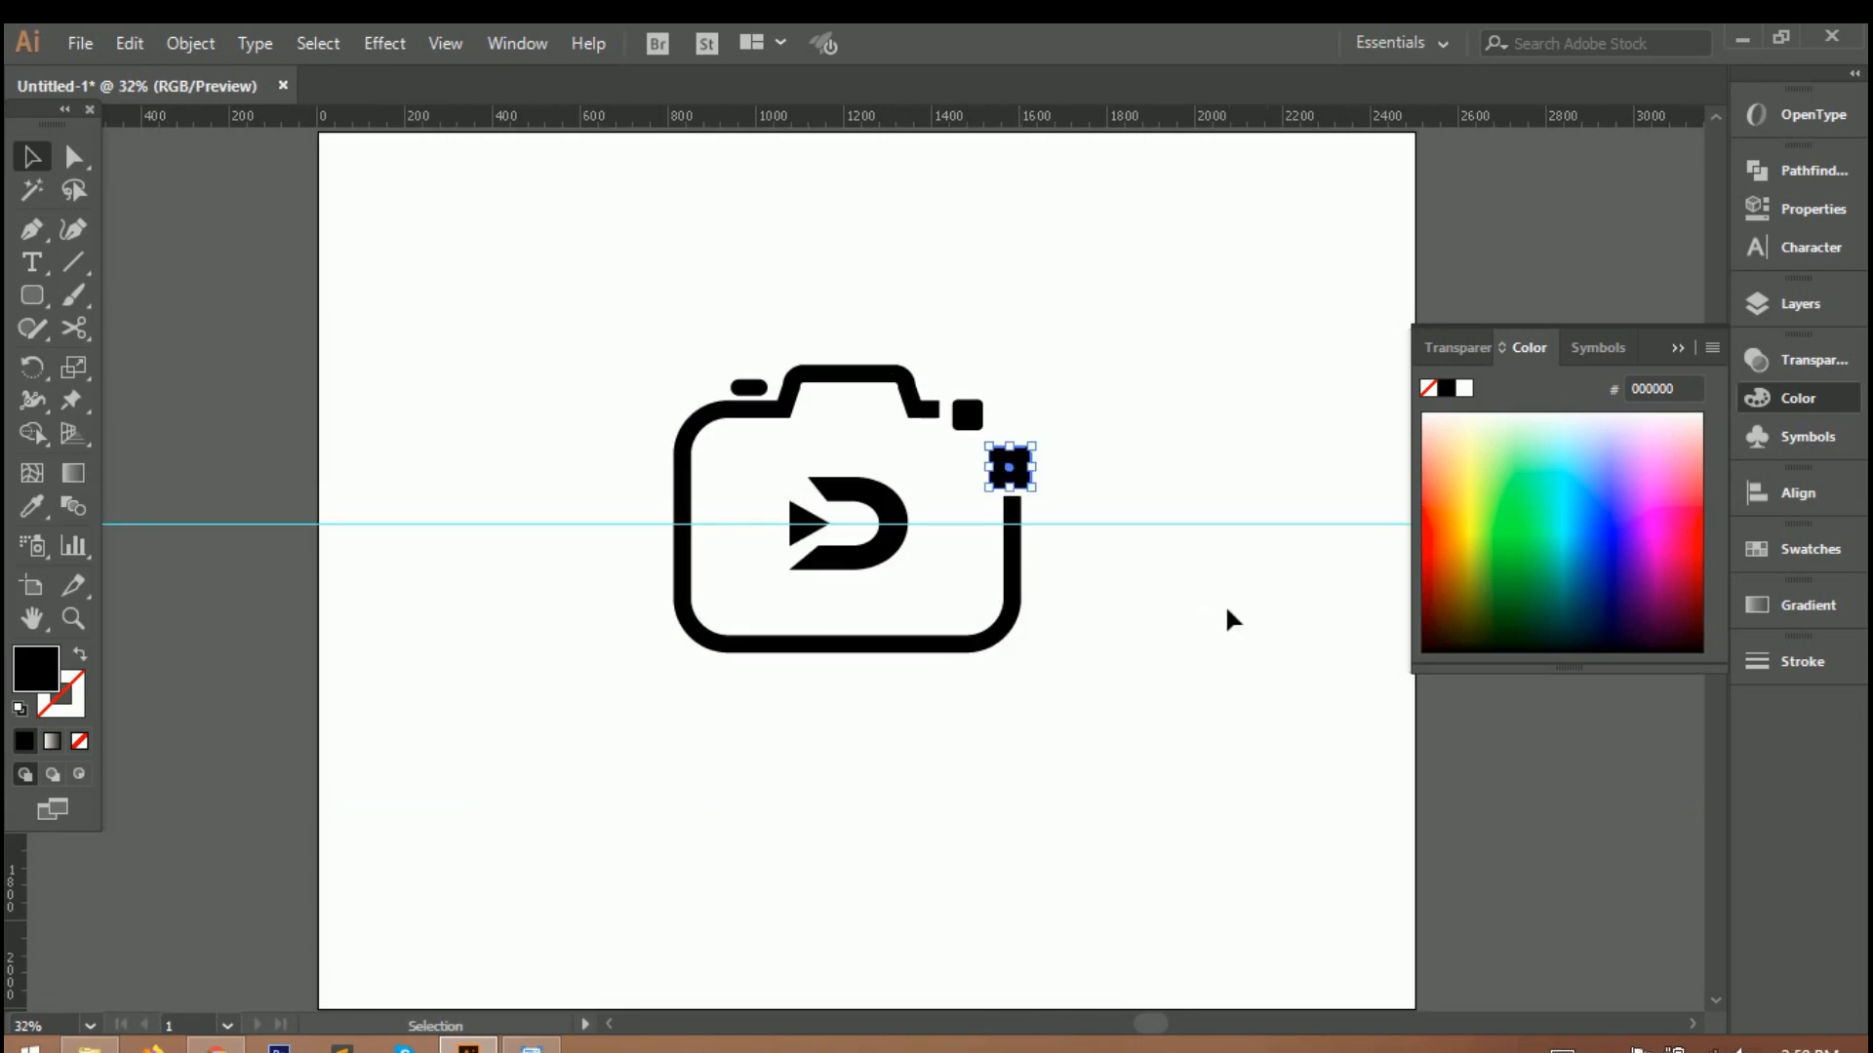
Scatter more rounded square copies in various sizes outward from the camera's missing upper-right corner.
left_click_drag(1010, 485, 1096, 443, "alt")
left_click_drag(1098, 446, 981, 511, "alt")
scroll(1064, 454, "up", 3)
scroll(1109, 442, "up", 3)
key("ctrl+0")
left_click_drag(980, 510, 1101, 394, "alt")
left_click_drag(1101, 394, 1087, 353, "alt")
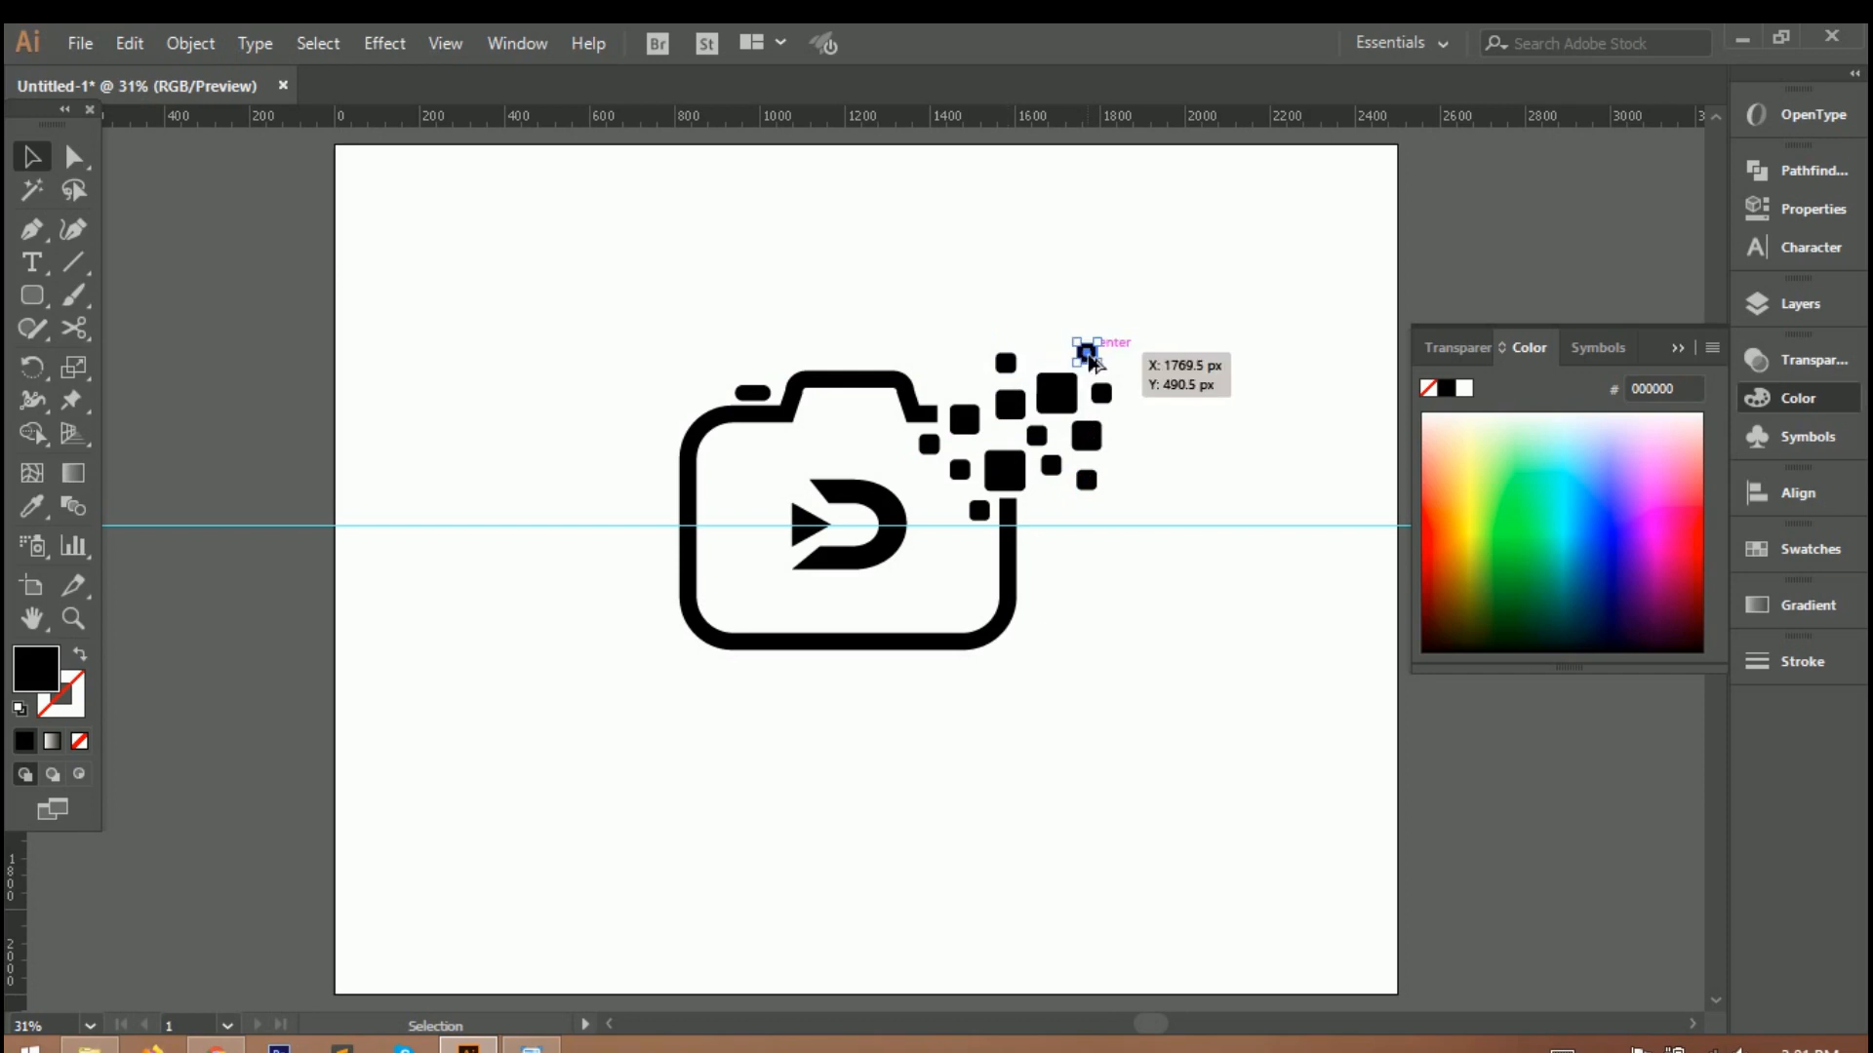
Delete the small square just below the cut end of the camera's top edge.
left_click(930, 444)
scroll(950, 435, "up", 3, "alt")
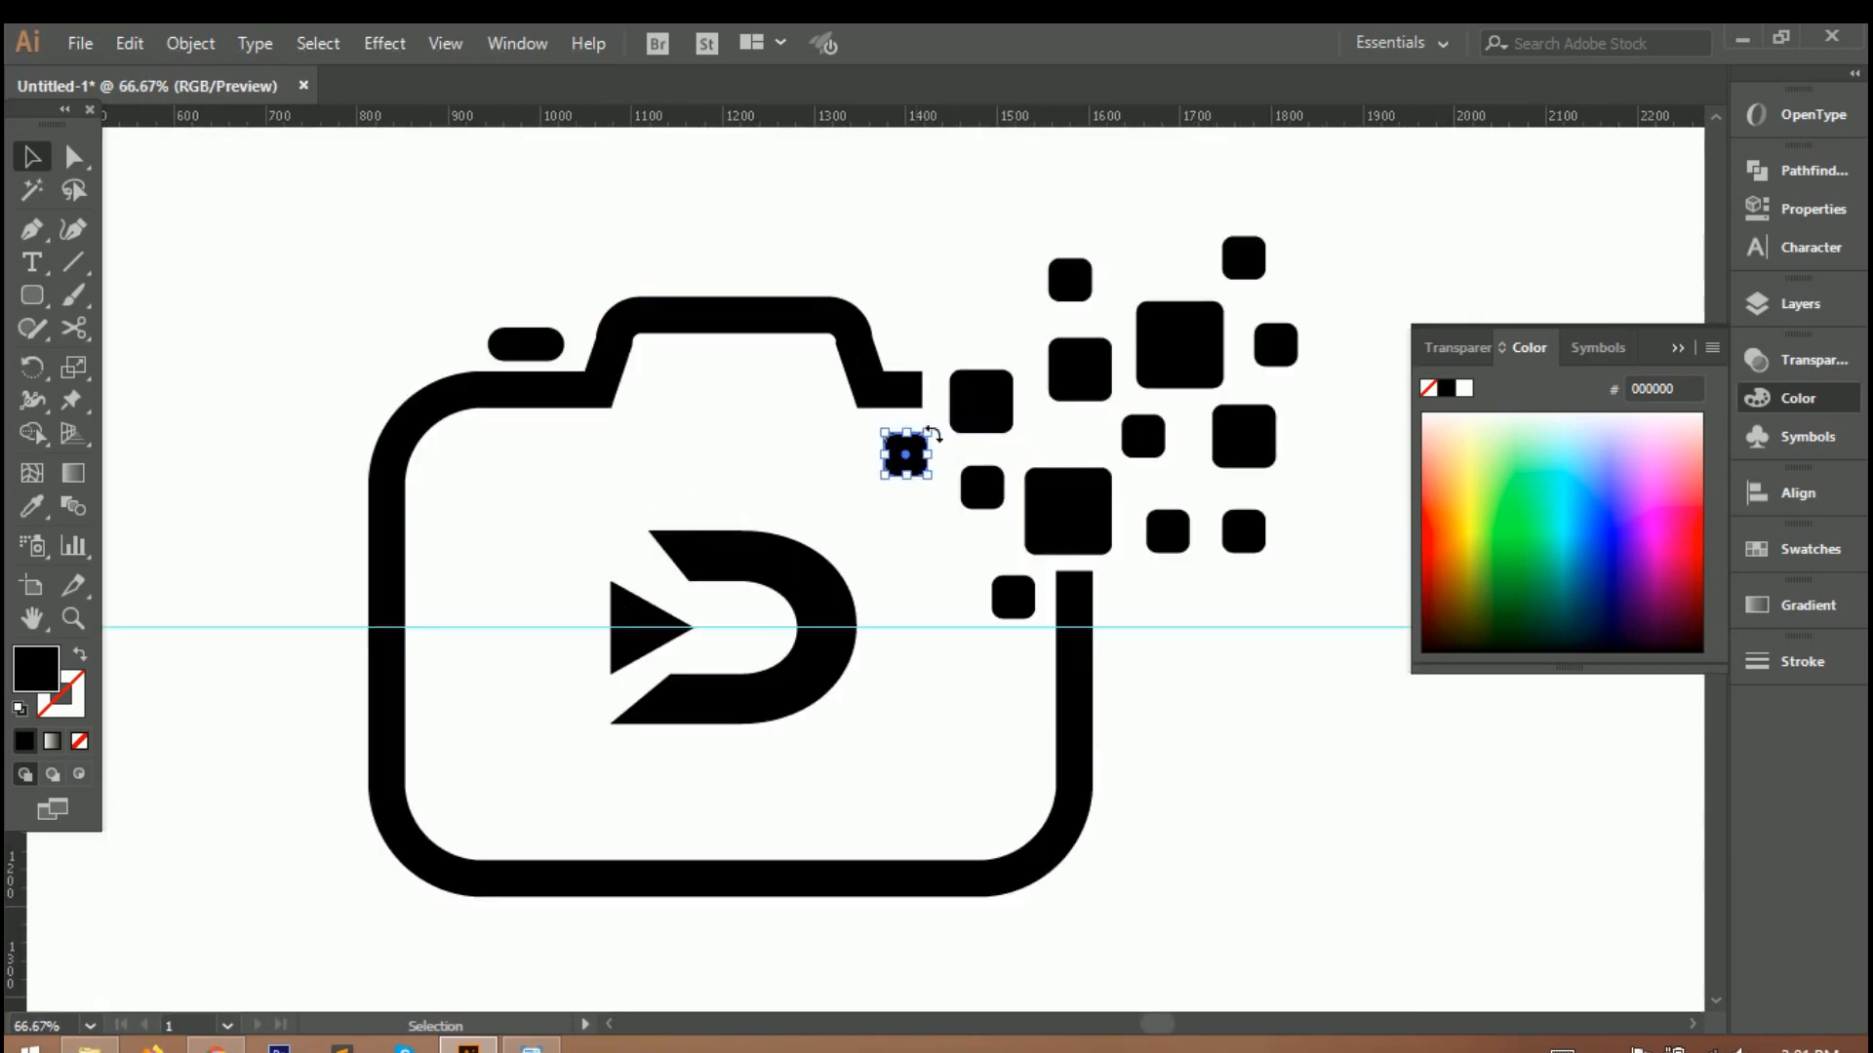
key("Delete")
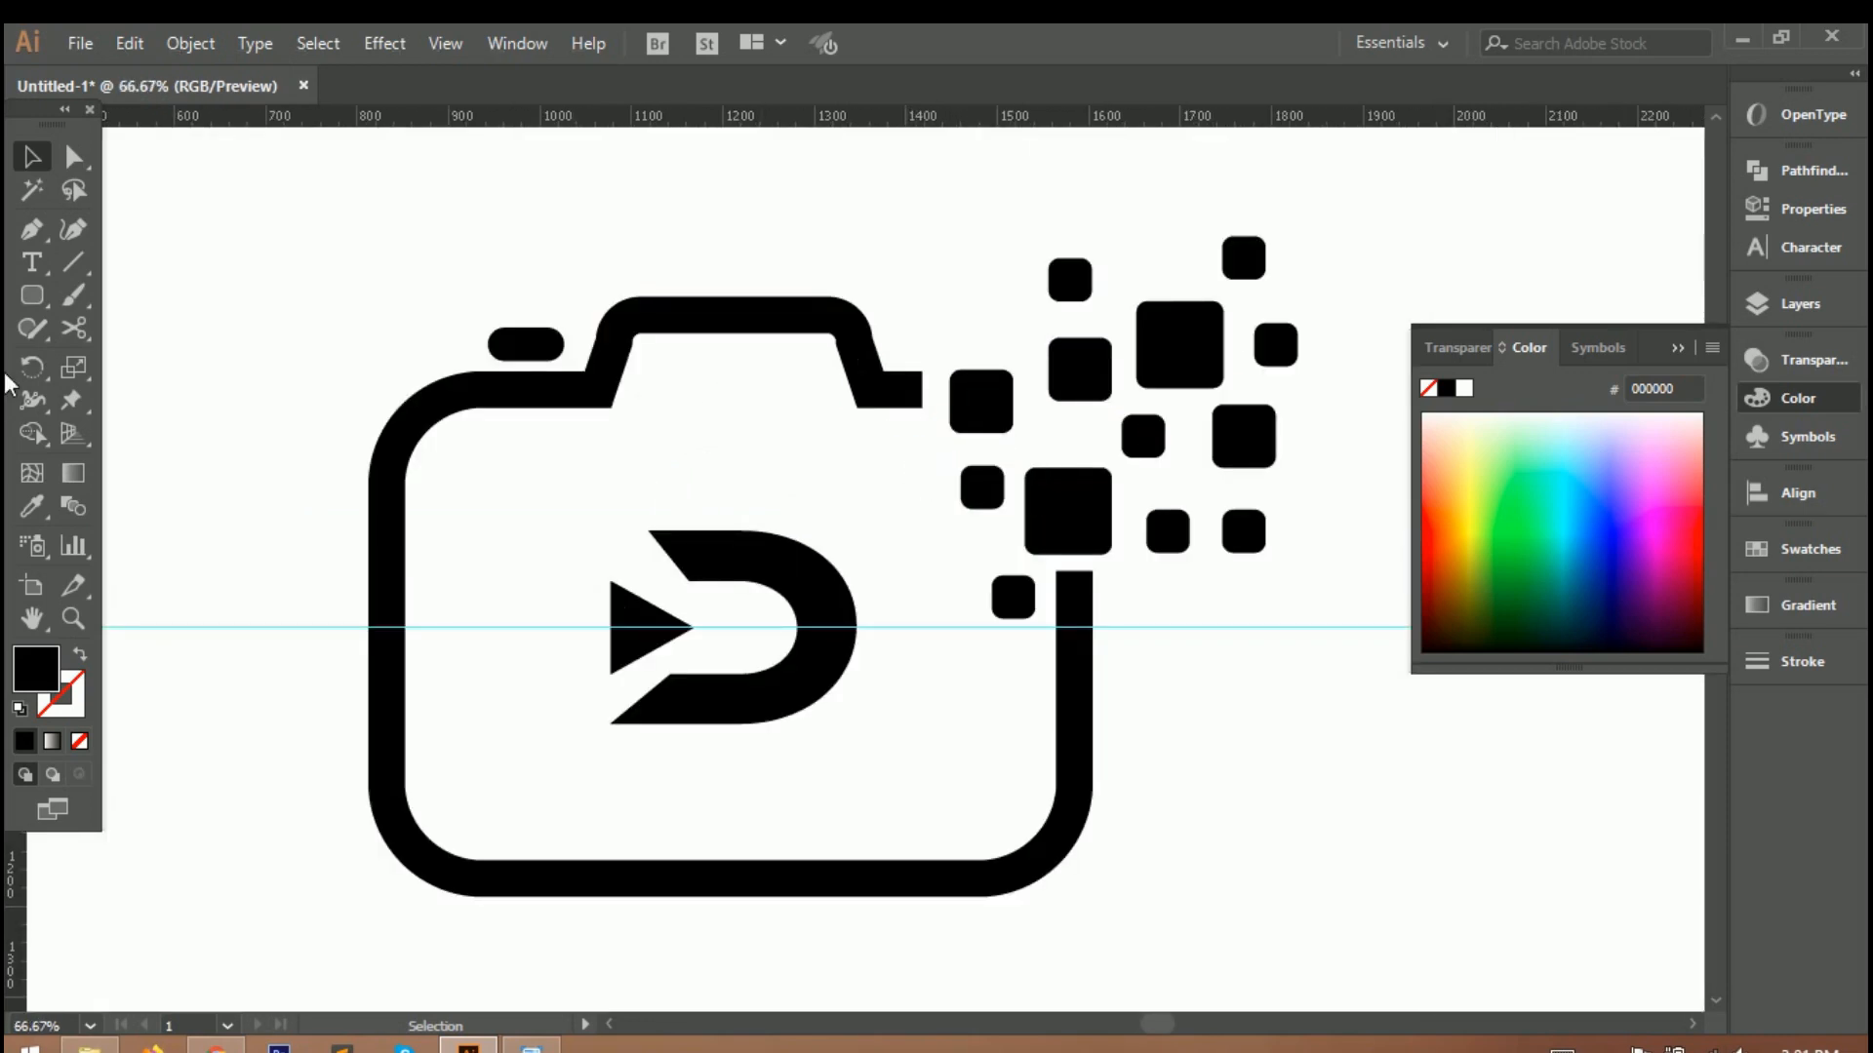
left_click(33, 296)
left_click_drag(957, 299, 990, 324)
key("ctrl+z")
Draw a tiny square with rounded corners above the top edge's gap and place copies around the edges of the scattered cluster.
right_click(35, 296)
left_click(151, 298)
scroll(973, 298, "up", 6)
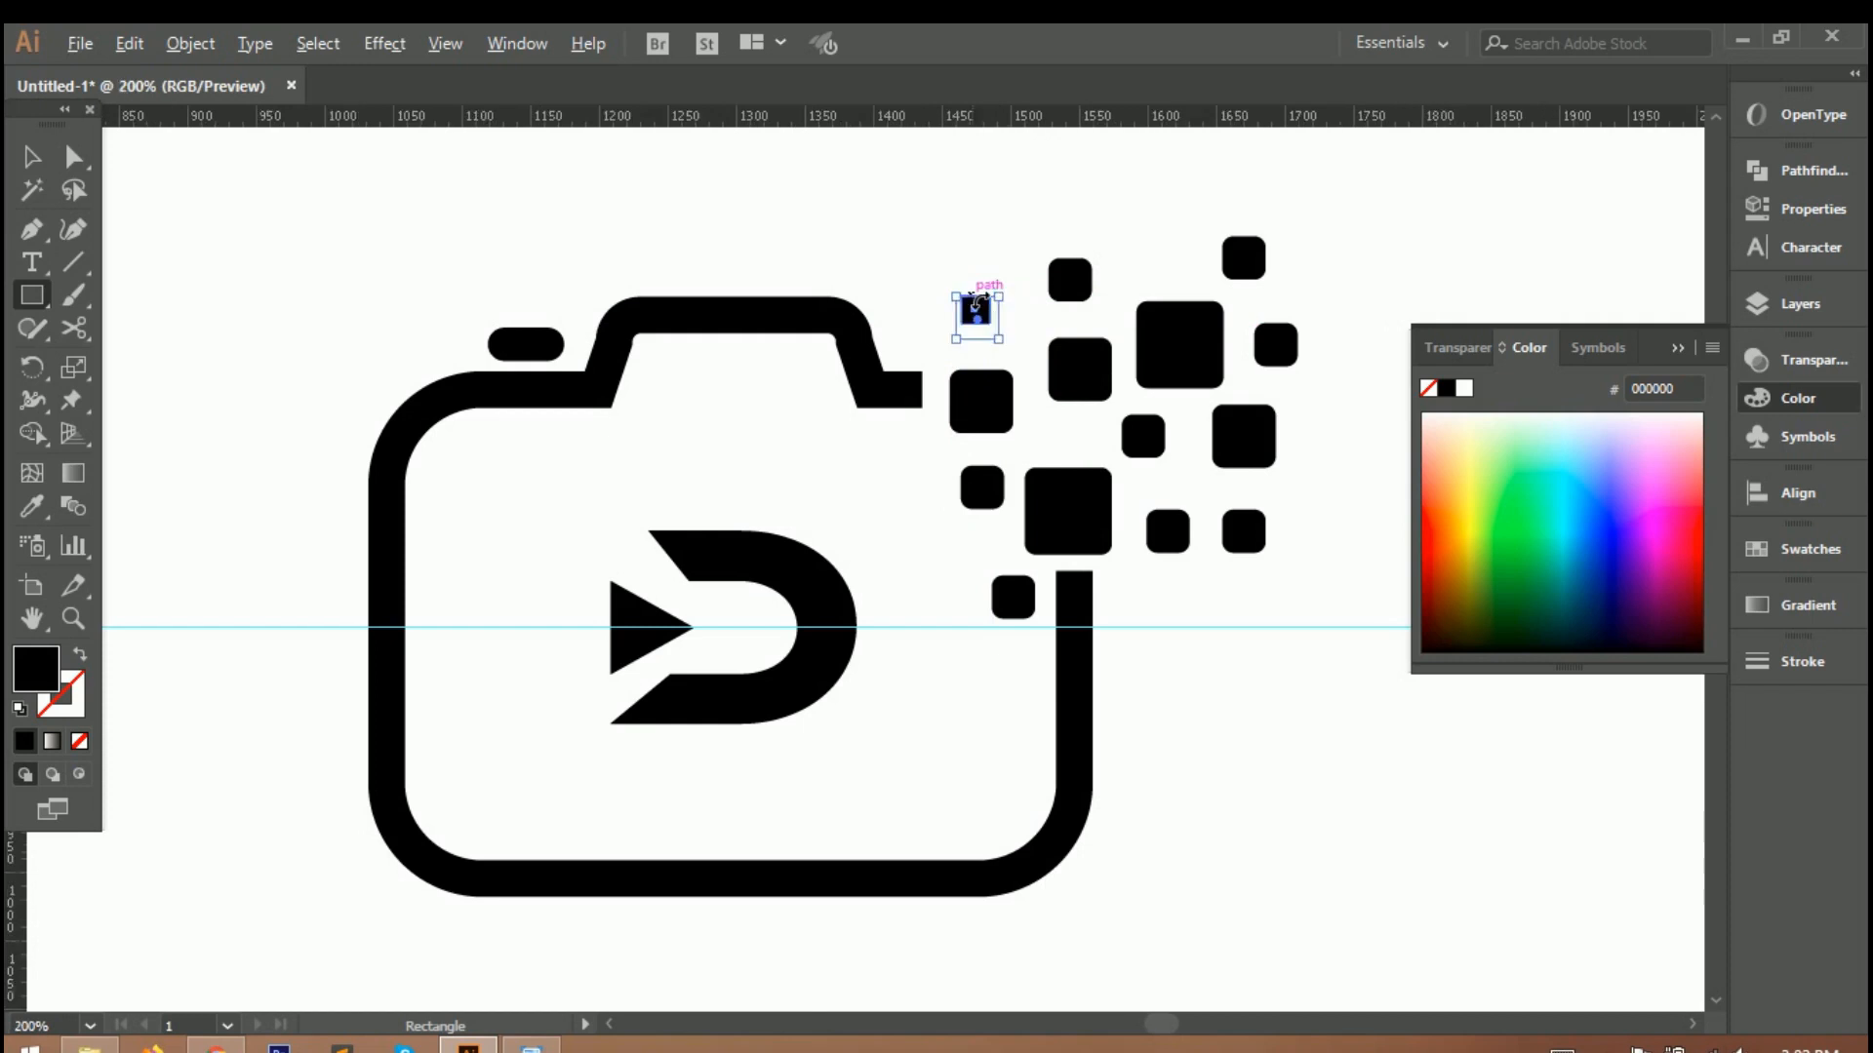
left_click_drag(1106, 367, 1099, 397)
key("ctrl+0")
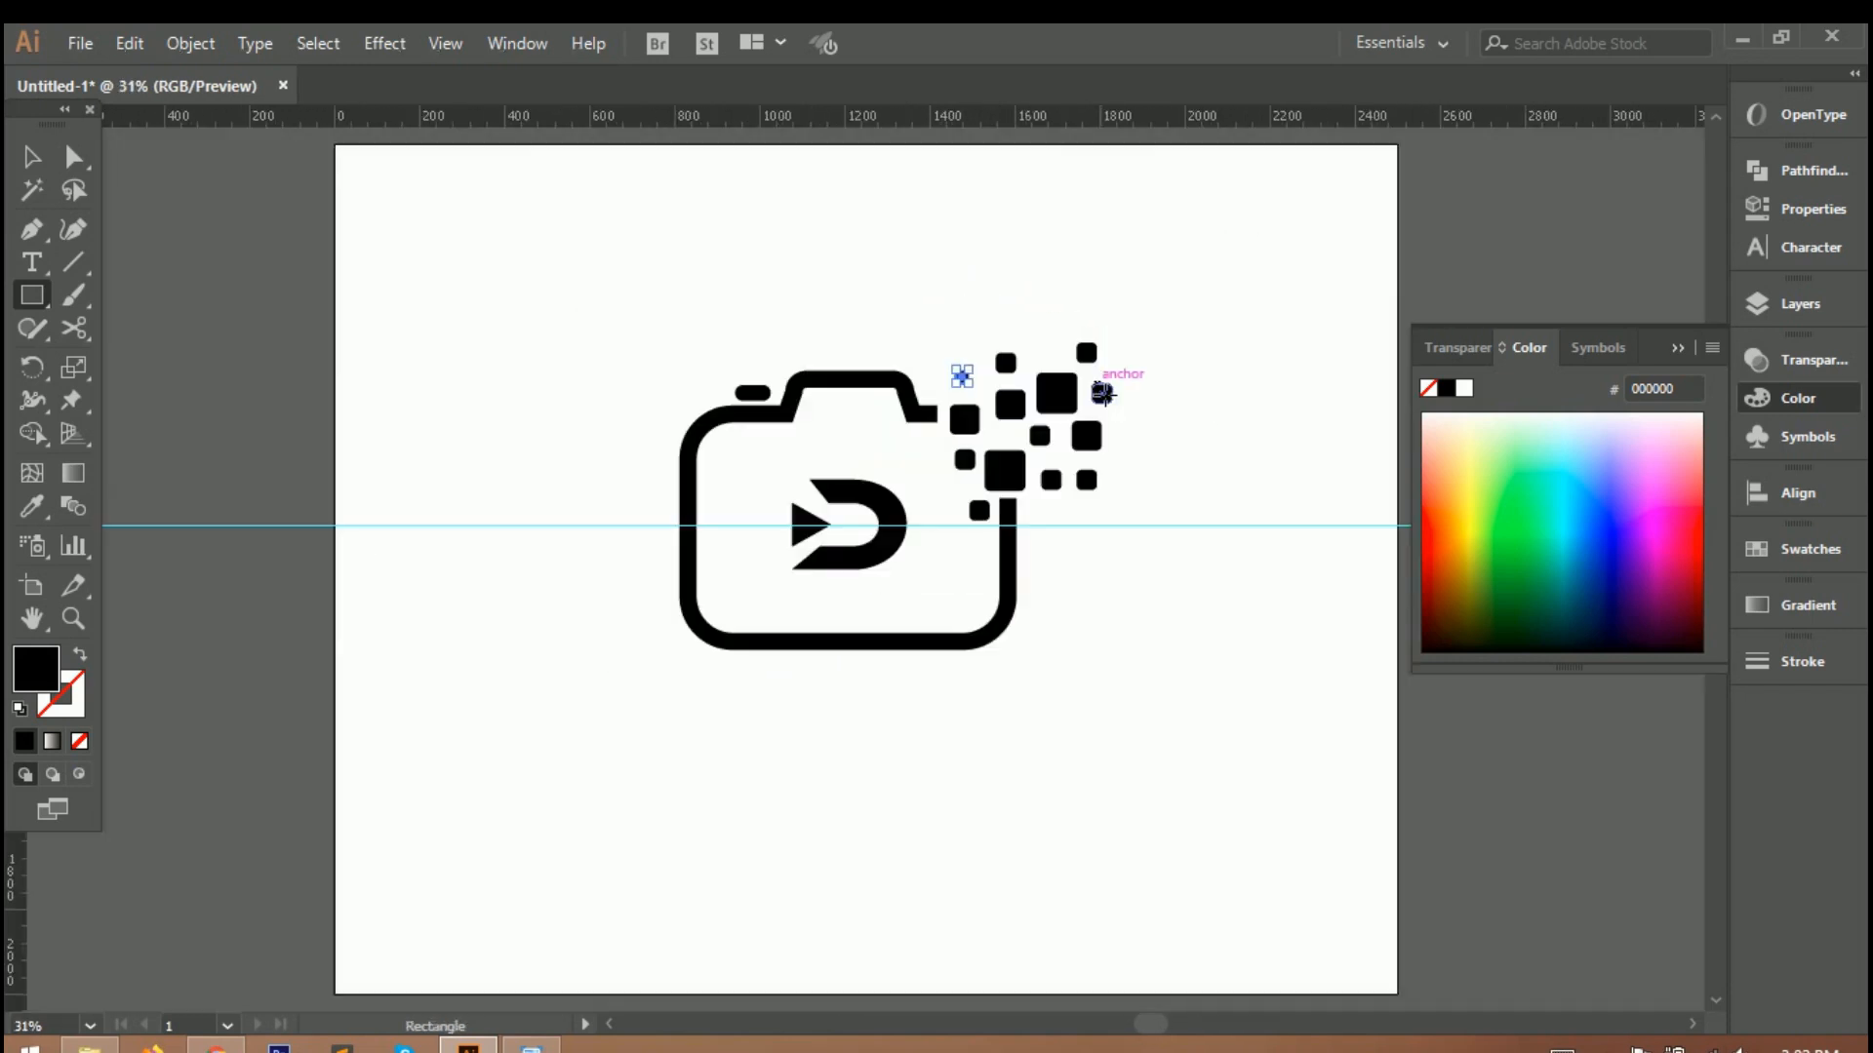
left_click_drag(990, 505, 1044, 346)
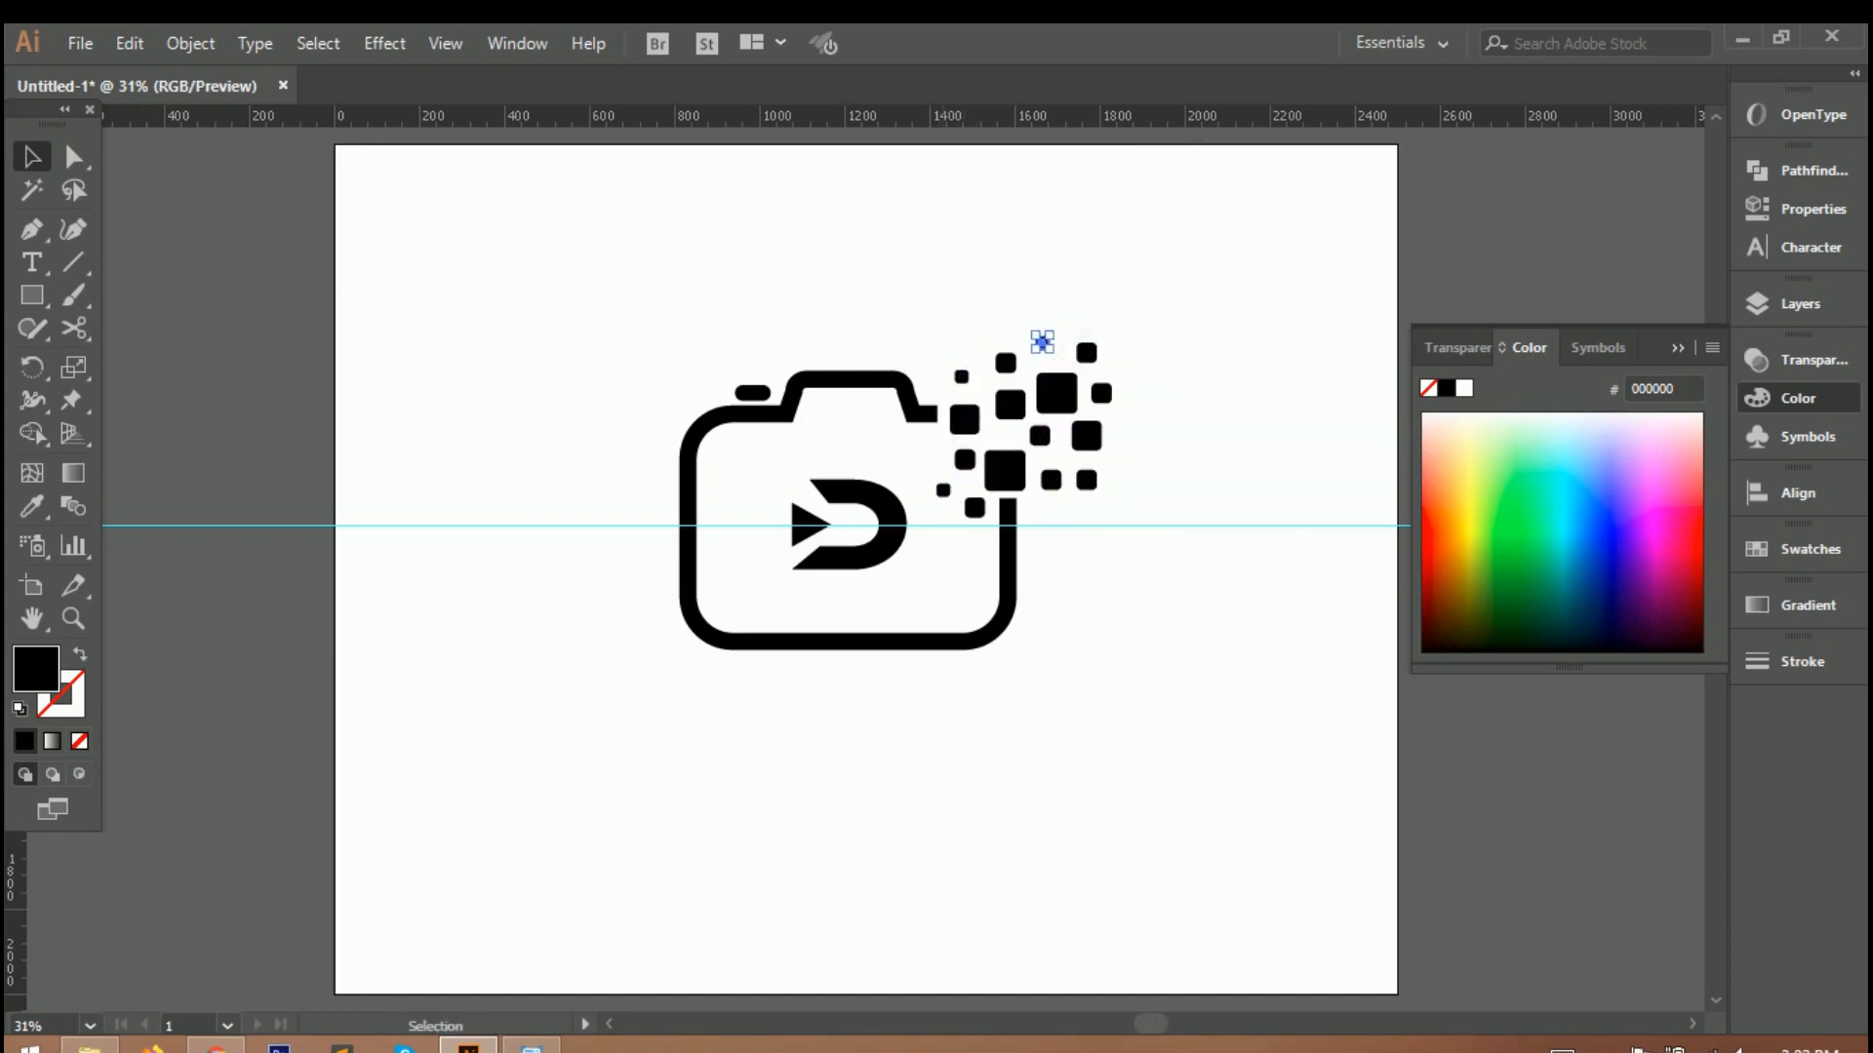
mouse_move(1083, 483)
left_mouse_down()
mouse_move(1070, 472)
mouse_move(1103, 490)
mouse_move(1062, 482)
mouse_move(1095, 487)
left_mouse_up()
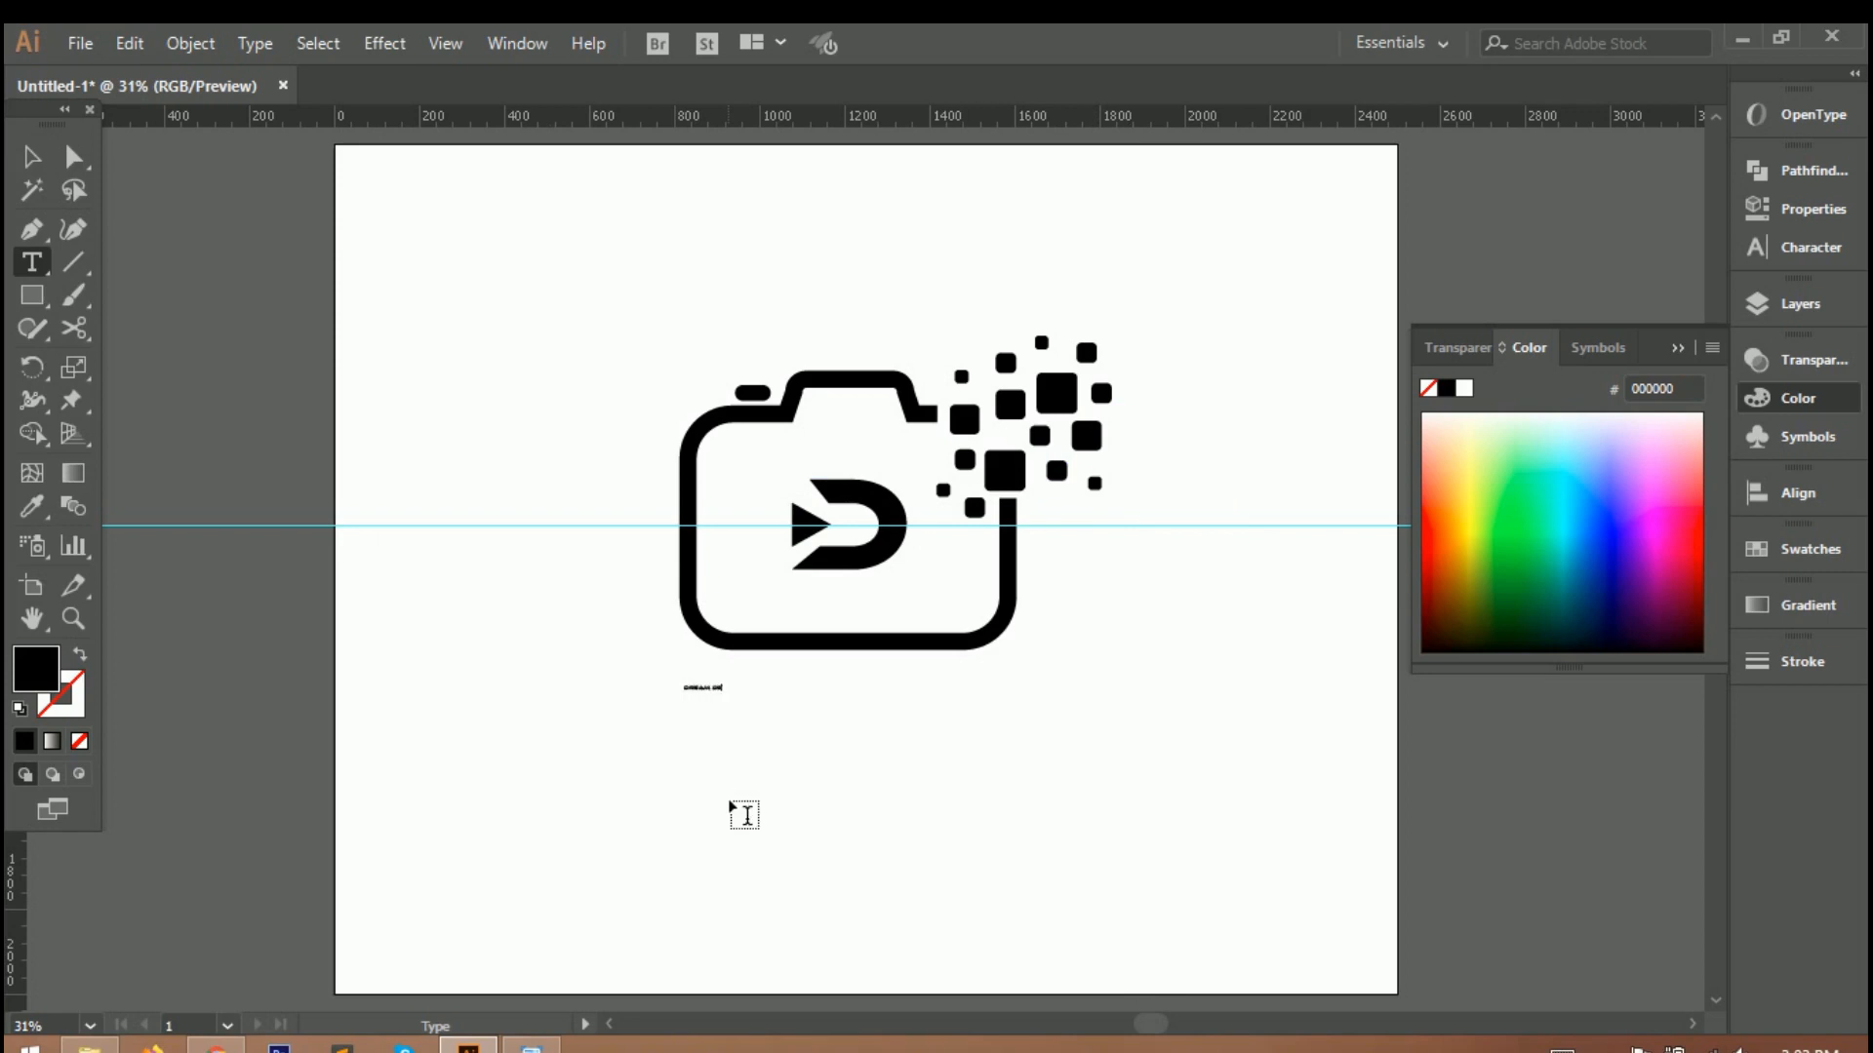
Enlarge the DREAM DESIGN text to nearly the camera body's width and place it just beneath the camera.
key("Escape")
left_click_drag(741, 705, 983, 750)
left_click_drag(755, 689, 882, 689)
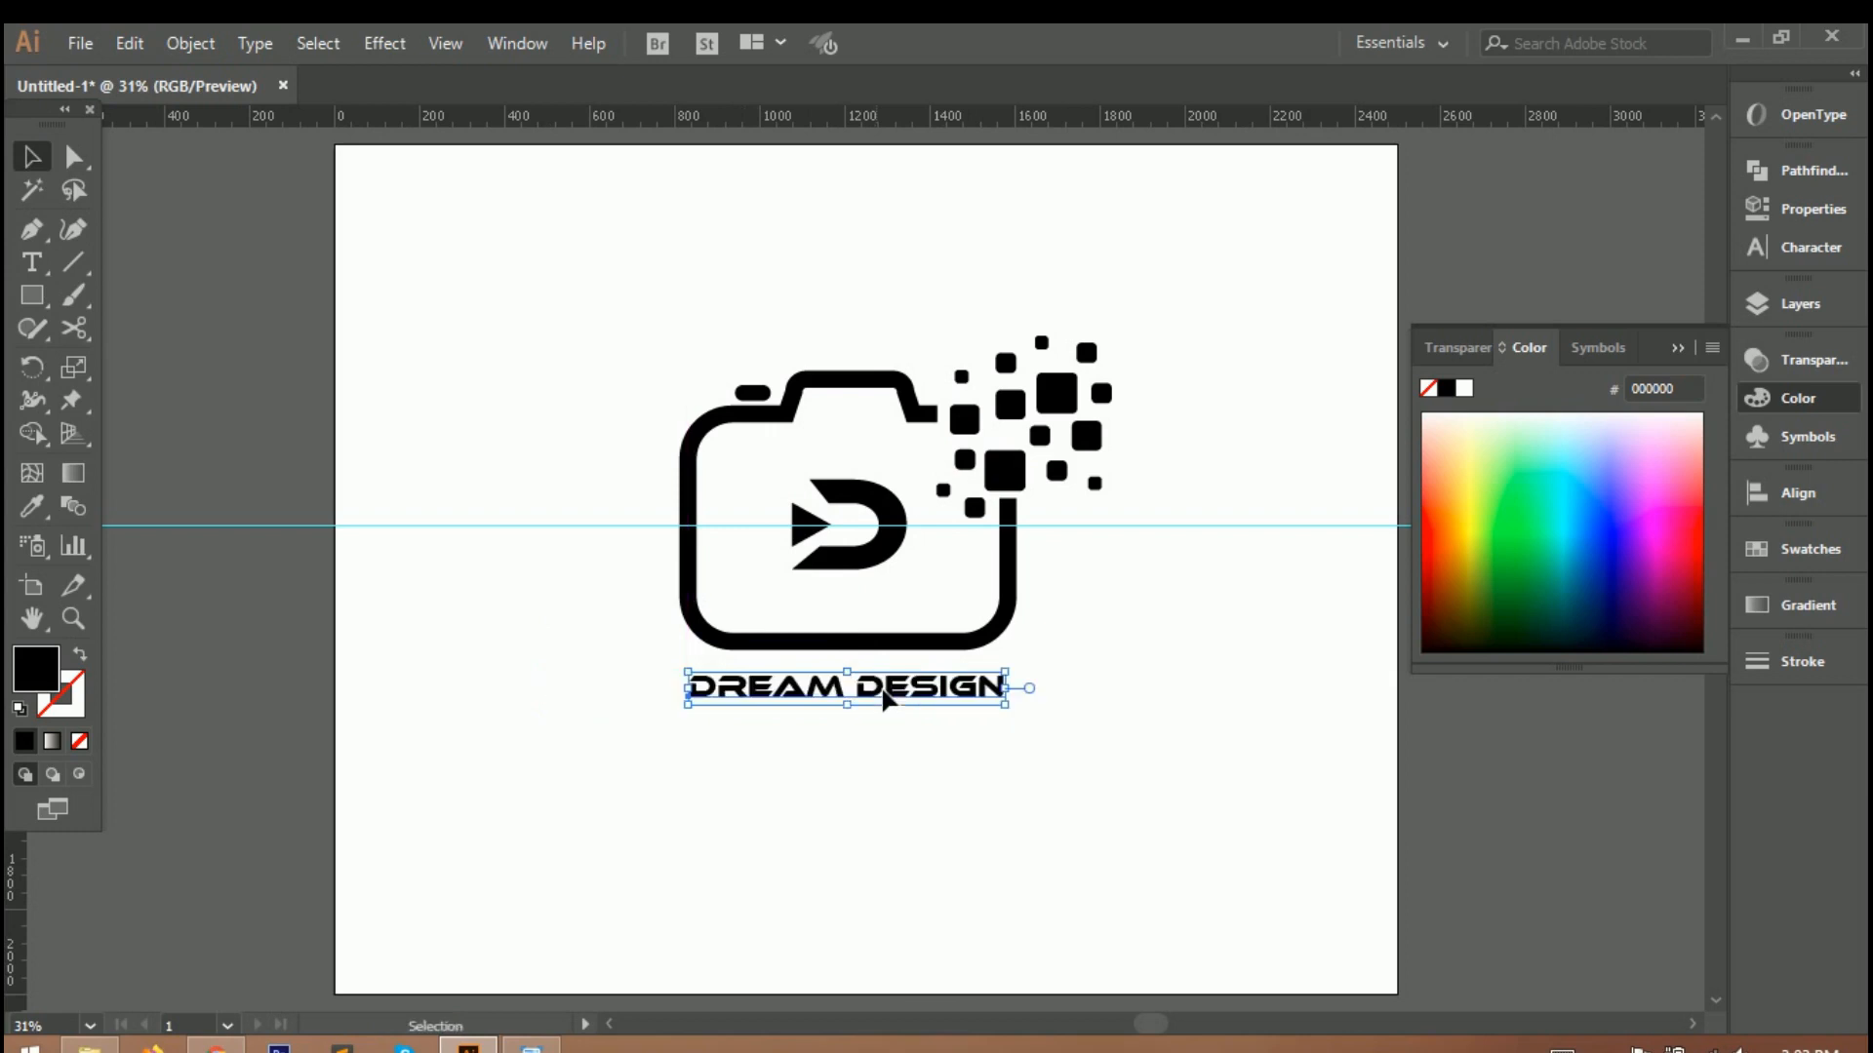
Place a vertical guide at the outer edge of the camera's cut side and resize the DREAM DESIGN text.
left_click_drag(11, 902, 1017, 876)
left_click(916, 694)
left_click_drag(1008, 705, 926, 686)
left_click(881, 816)
Group the whole camera artwork with its scattered squares and scale it down.
left_click(622, 392)
left_click_drag(1043, 409, 1154, 655)
right_click(864, 499)
left_click(966, 671)
left_click_drag(1126, 346, 1045, 382)
Enlarge the DREAM DESIGN text so it extends beyond both sides of the camera.
left_click(1108, 694)
left_click(1014, 687)
mouse_move(1026, 681)
left_mouse_down()
mouse_move(1128, 683)
mouse_move(1054, 655)
left_mouse_up()
Unlock the guides and delete the vertical and horizontal guides from the artboard.
left_click(1019, 566)
left_click(1022, 788)
left_click(1017, 798)
right_click(1017, 801)
left_click(1117, 593)
left_click(1011, 845)
left_click(1014, 845)
key("Delete")
left_click(1102, 526)
key("Delete")
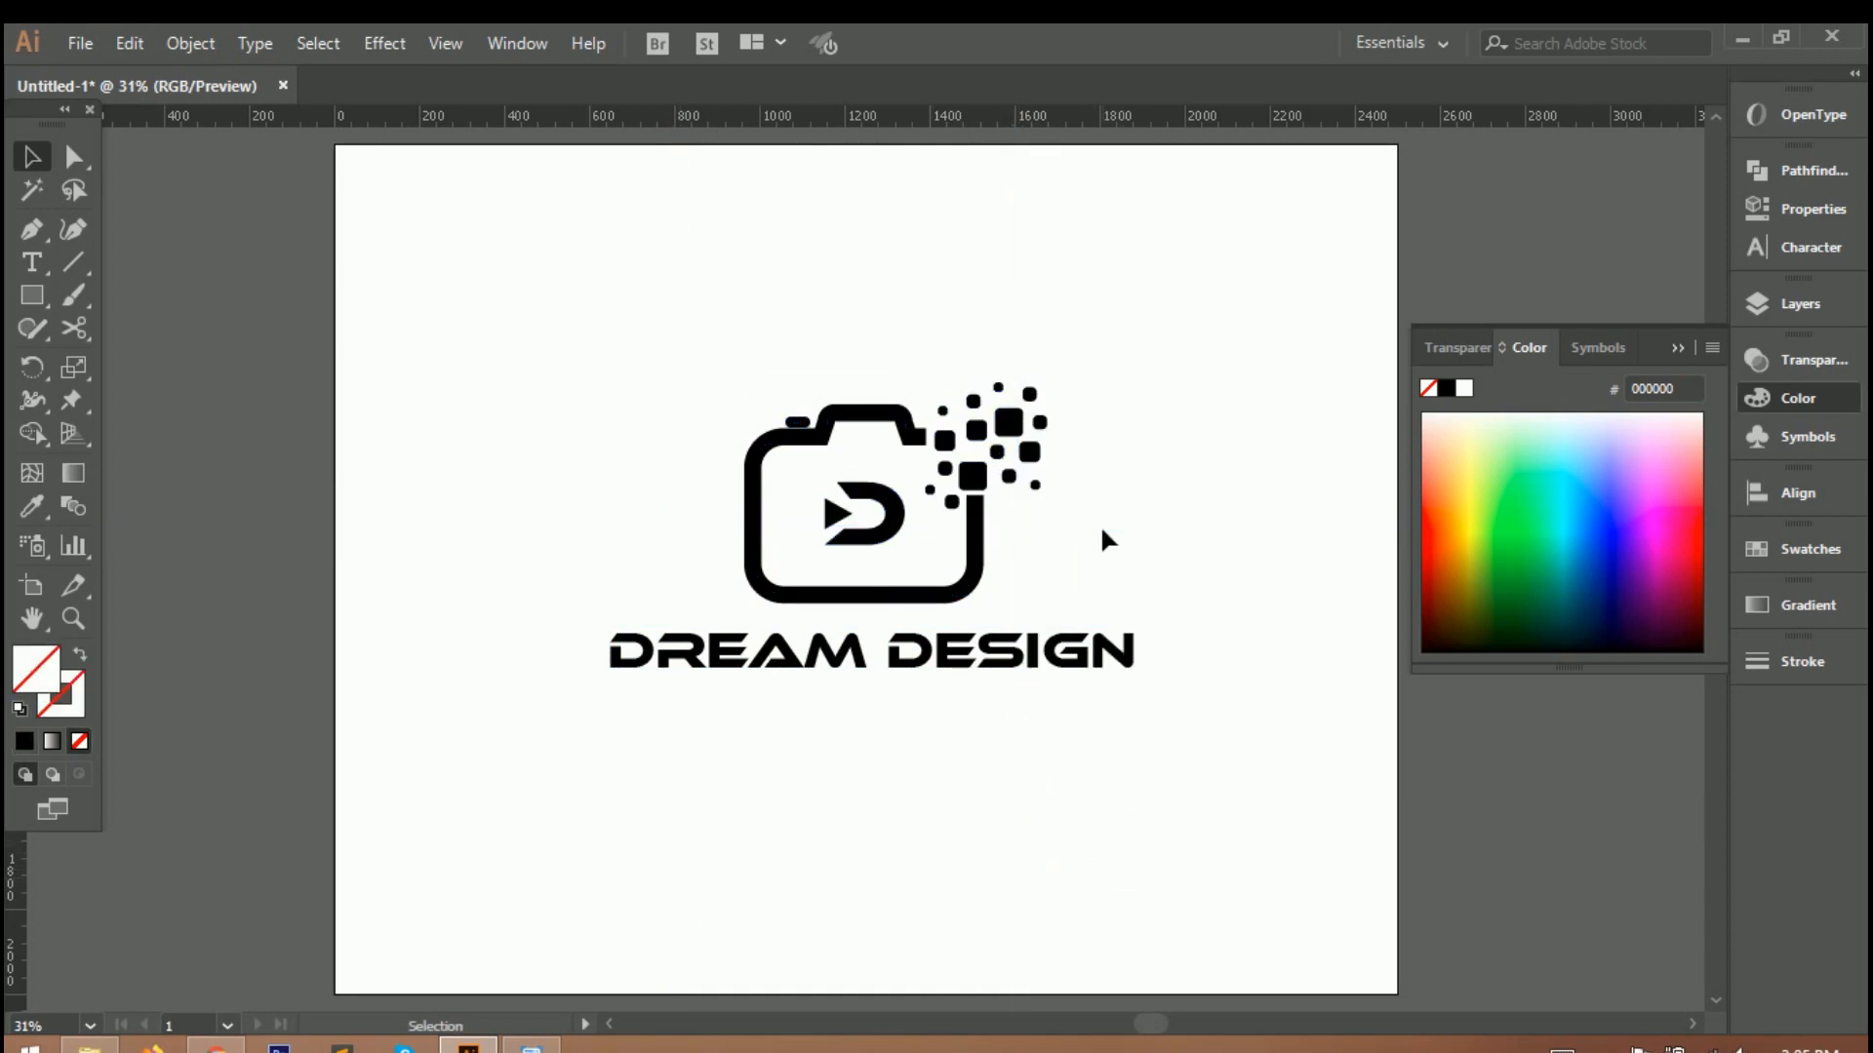
Slightly scale down the DREAM DESIGN text and nudge it back to the centre beneath the camera.
left_click(862, 666)
mouse_move(1137, 630)
left_mouse_down()
mouse_move(1098, 634)
mouse_move(1131, 629)
left_mouse_up()
left_click_drag(991, 655, 987, 653)
left_click(928, 839)
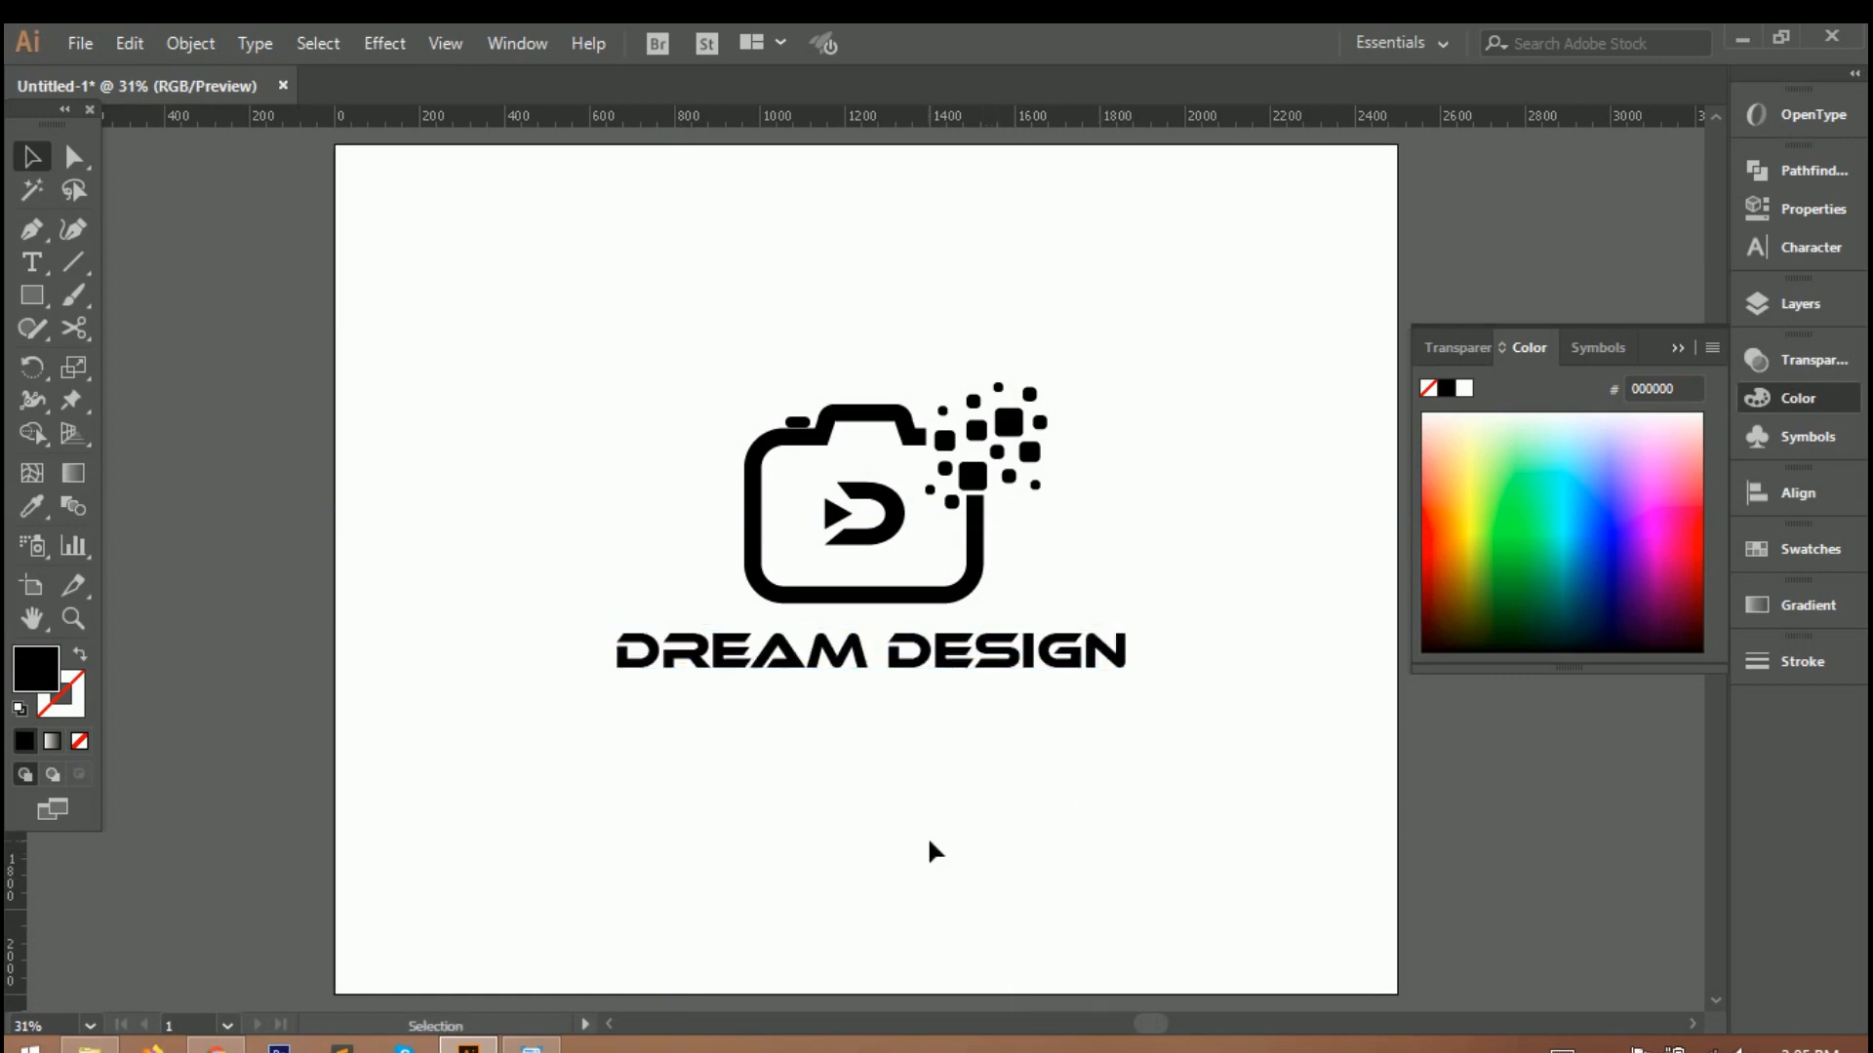
Add the text STUDIO, enlarge it to a small tagline size and centre it beneath DREAM DESIGN.
key("t")
left_click(802, 716)
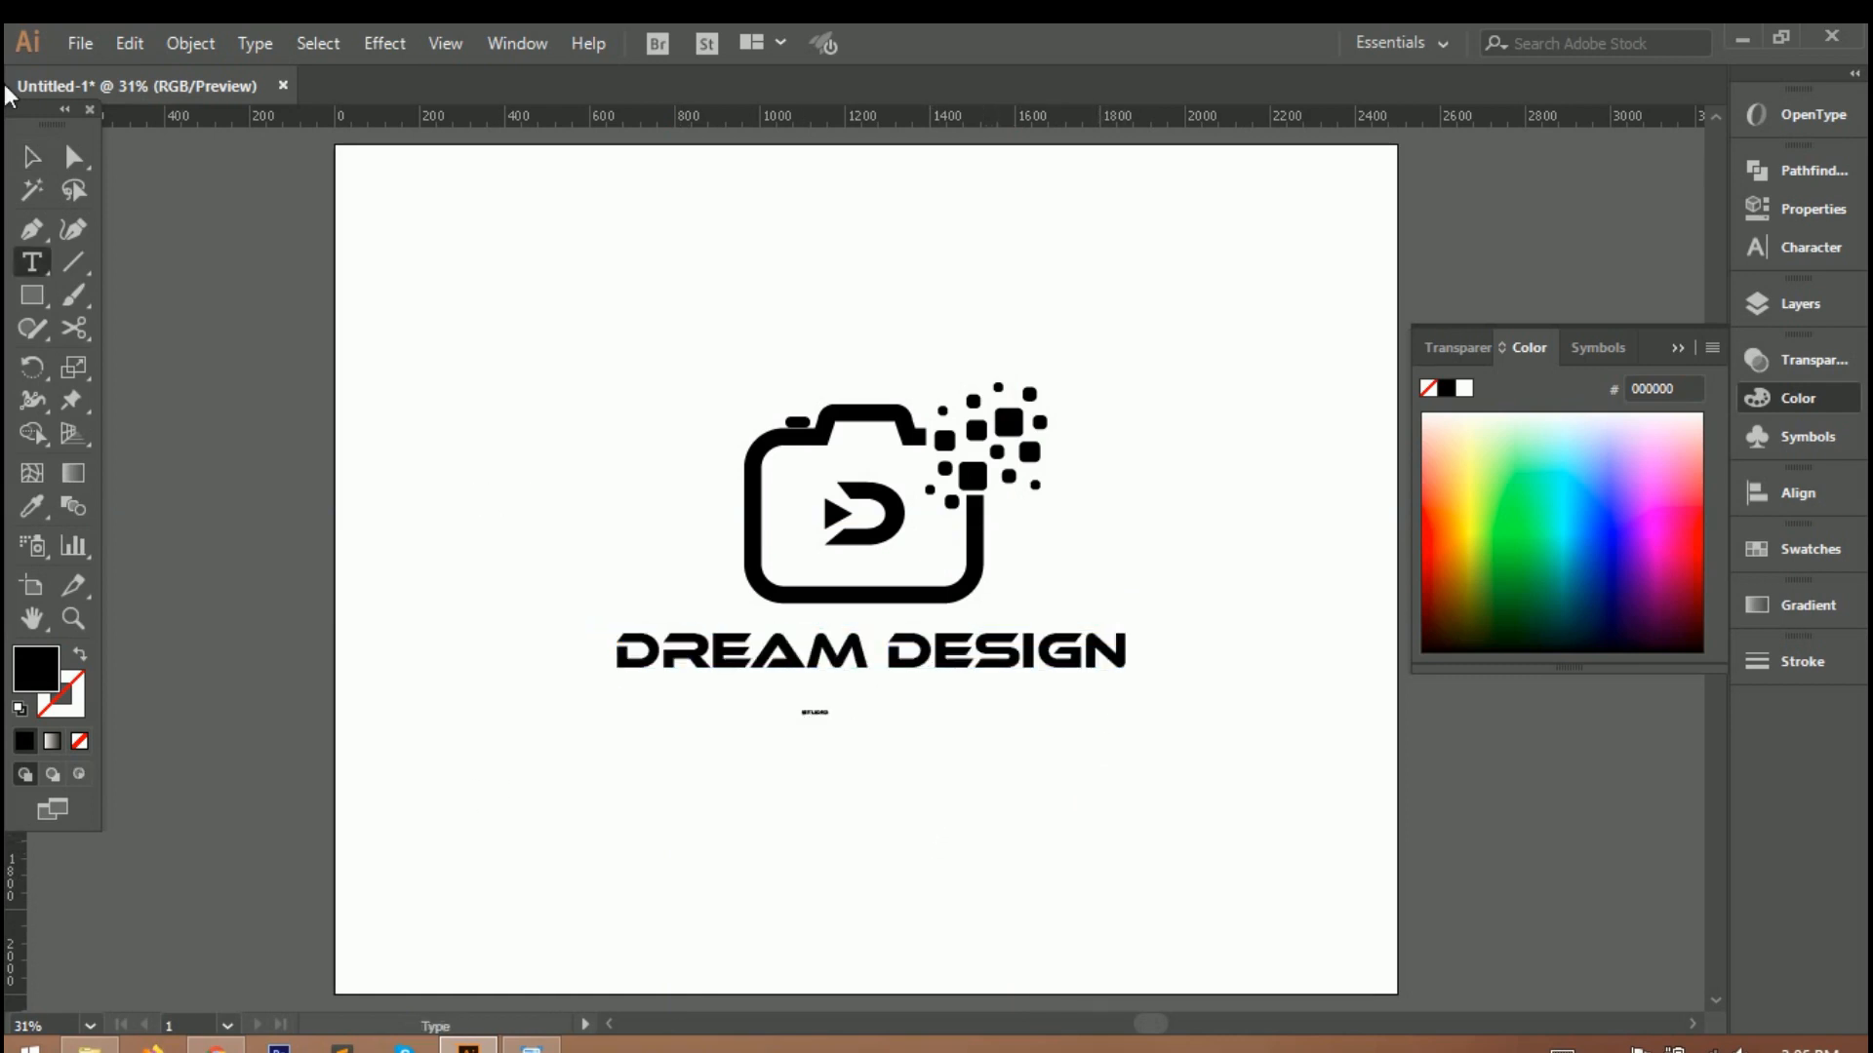
left_click_drag(929, 766, 925, 724)
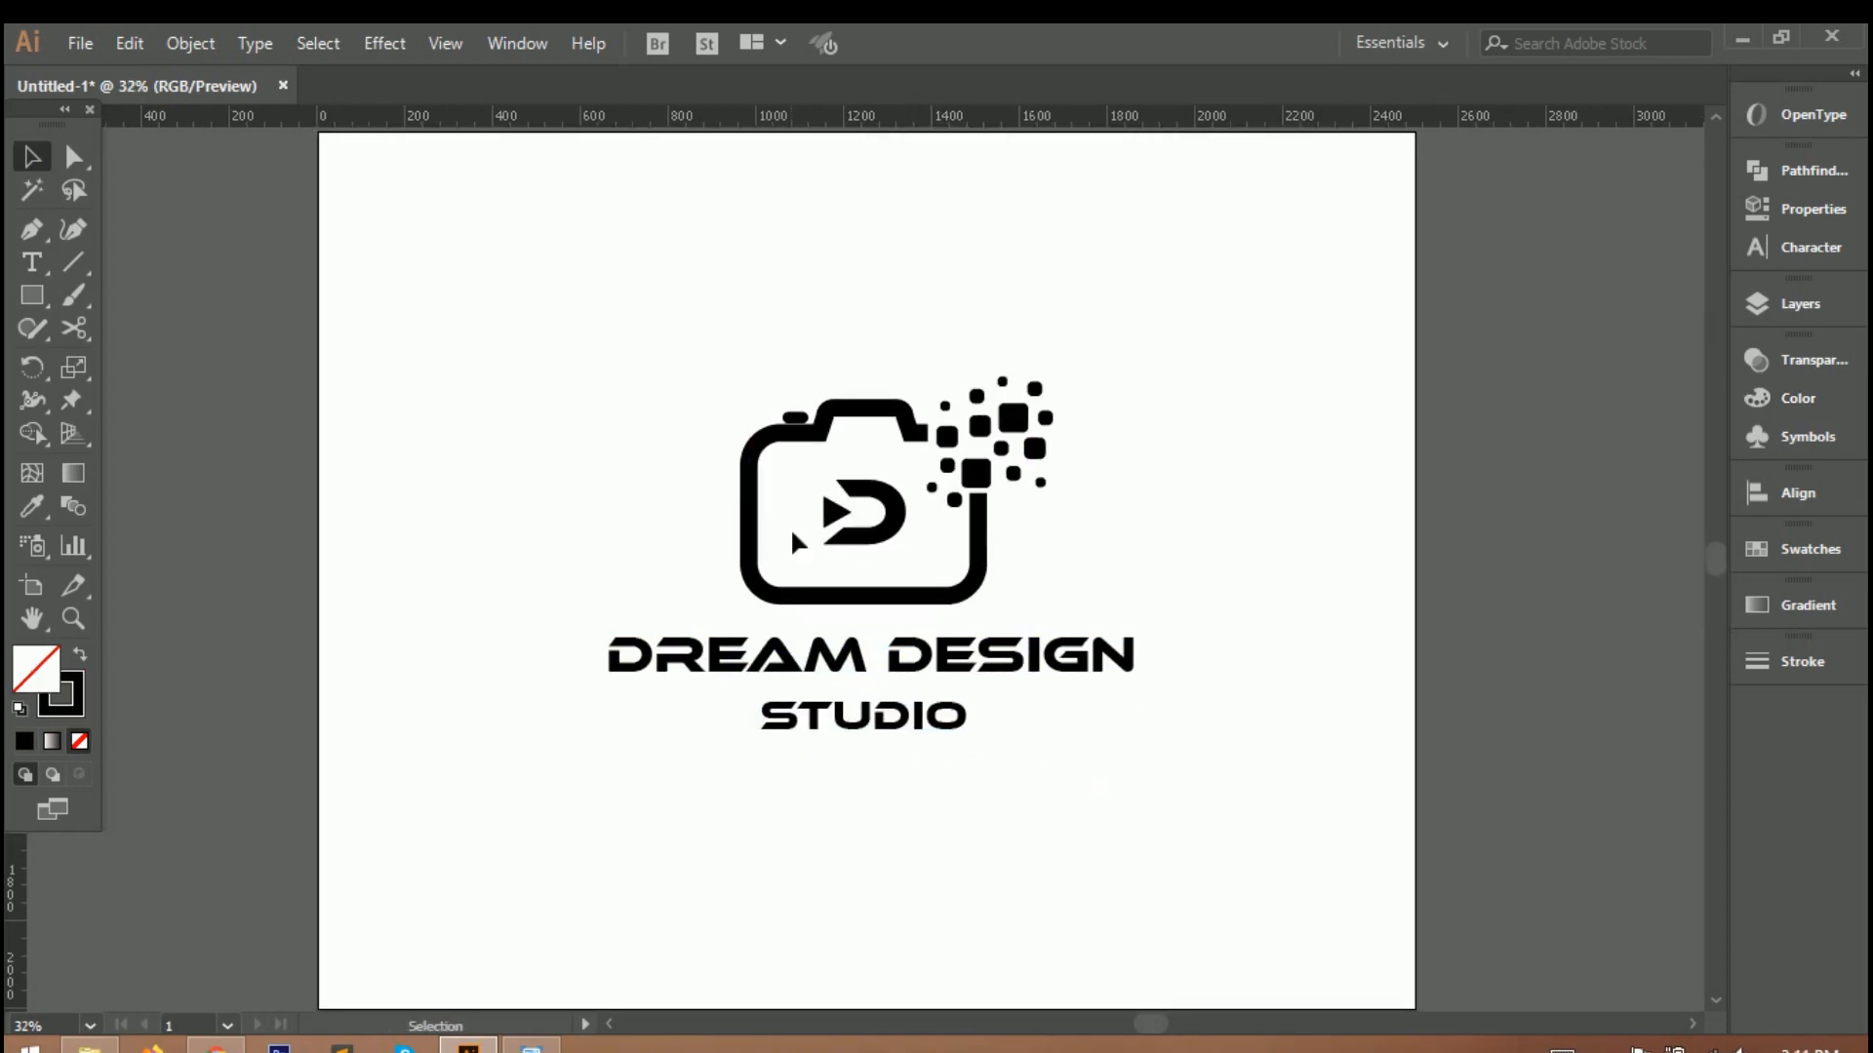
left_click(831, 731)
scroll(827, 731, "up", 2)
left_click_drag(1123, 660, 960, 697)
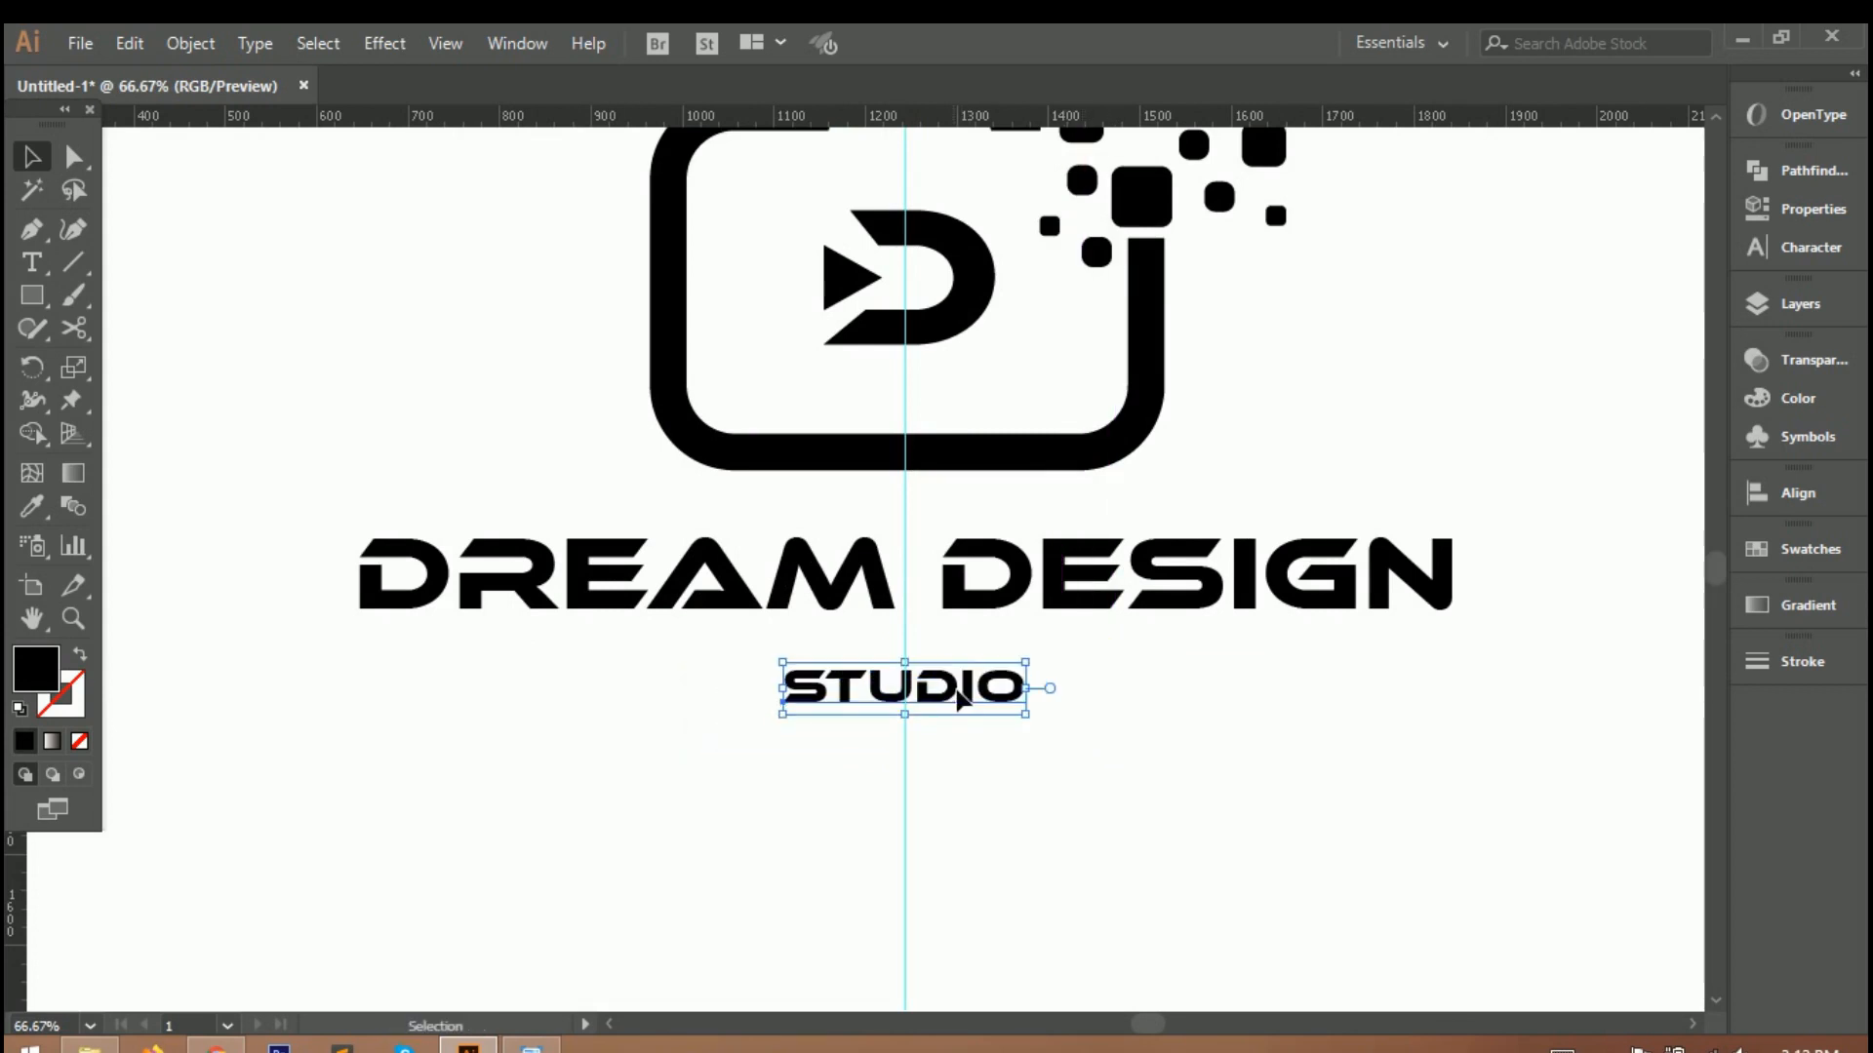
Place vertical guides at the outer ends of the D and the N of DREAM DESIGN.
key("backslash")
mouse_move(19, 902)
left_mouse_down()
mouse_move(379, 741)
mouse_move(360, 731)
left_mouse_up()
left_click(53, 152)
left_click_drag(371, 656, 359, 657)
left_click_drag(17, 824, 1454, 886)
left_click(73, 263)
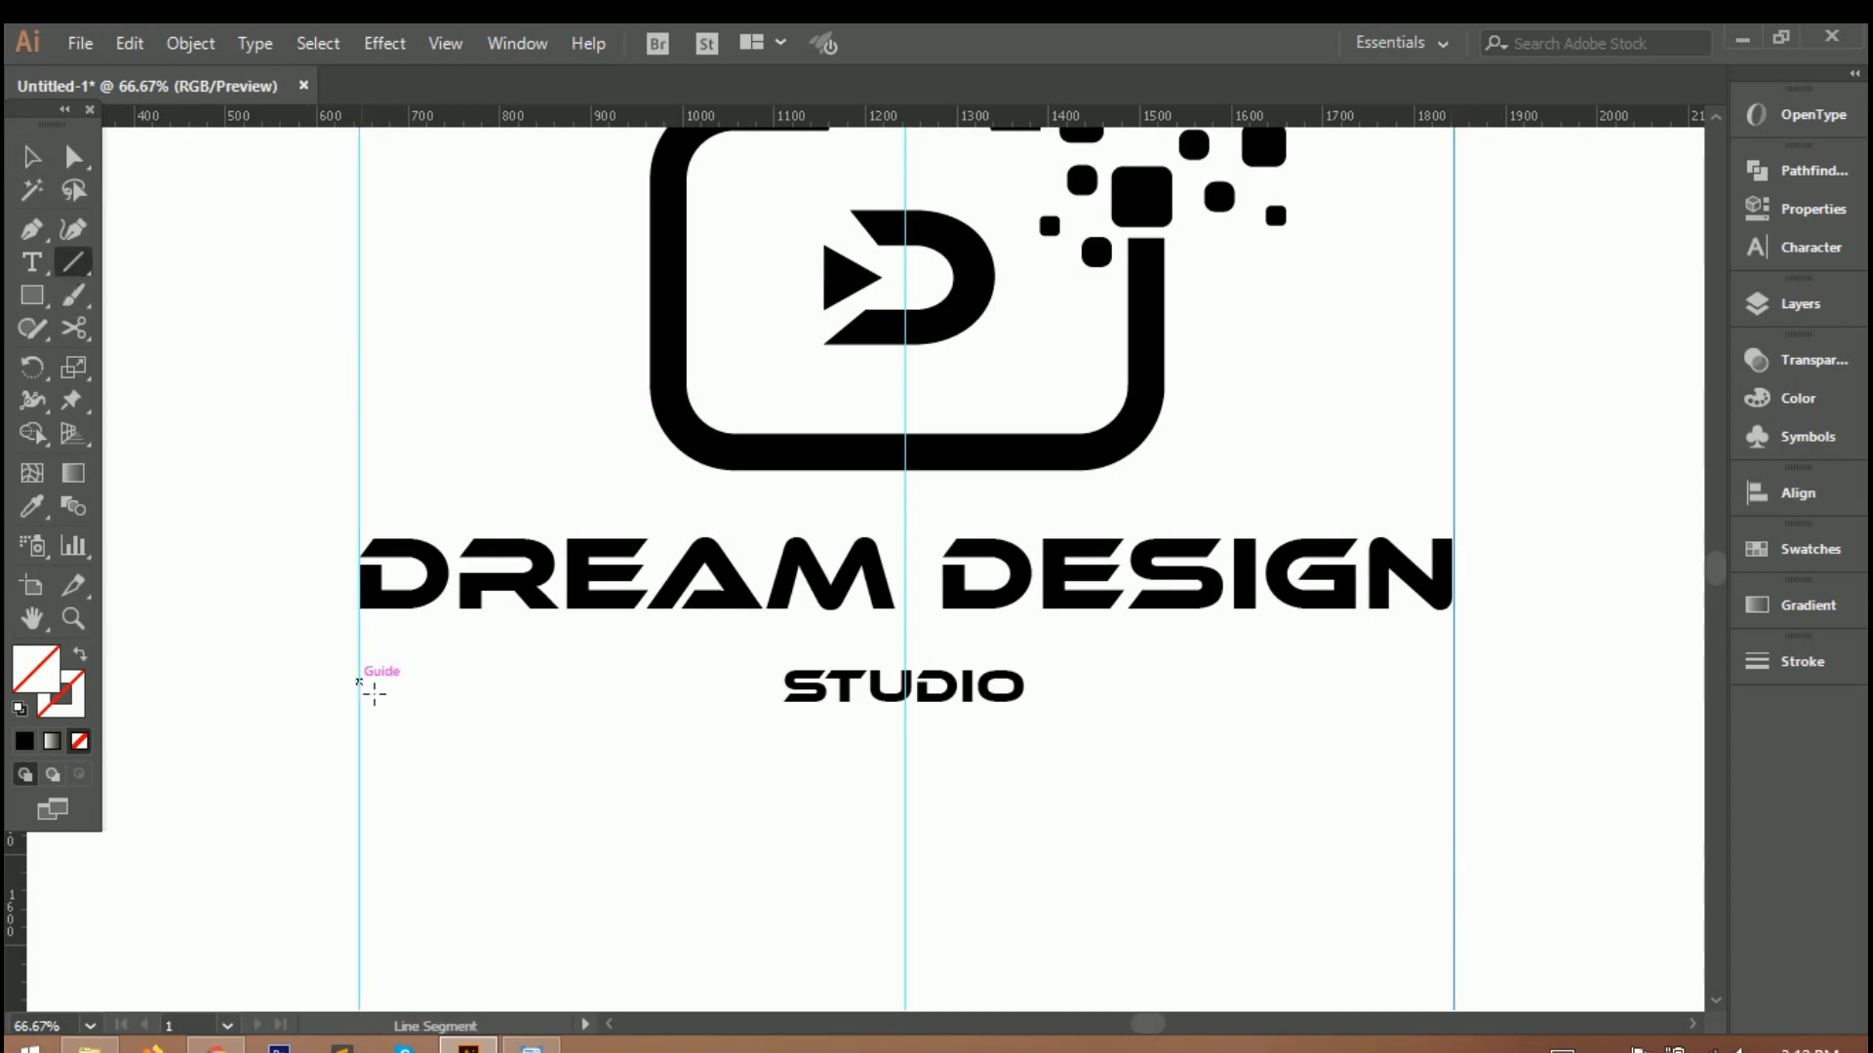
left_click_drag(360, 674, 765, 674)
left_click(1787, 663)
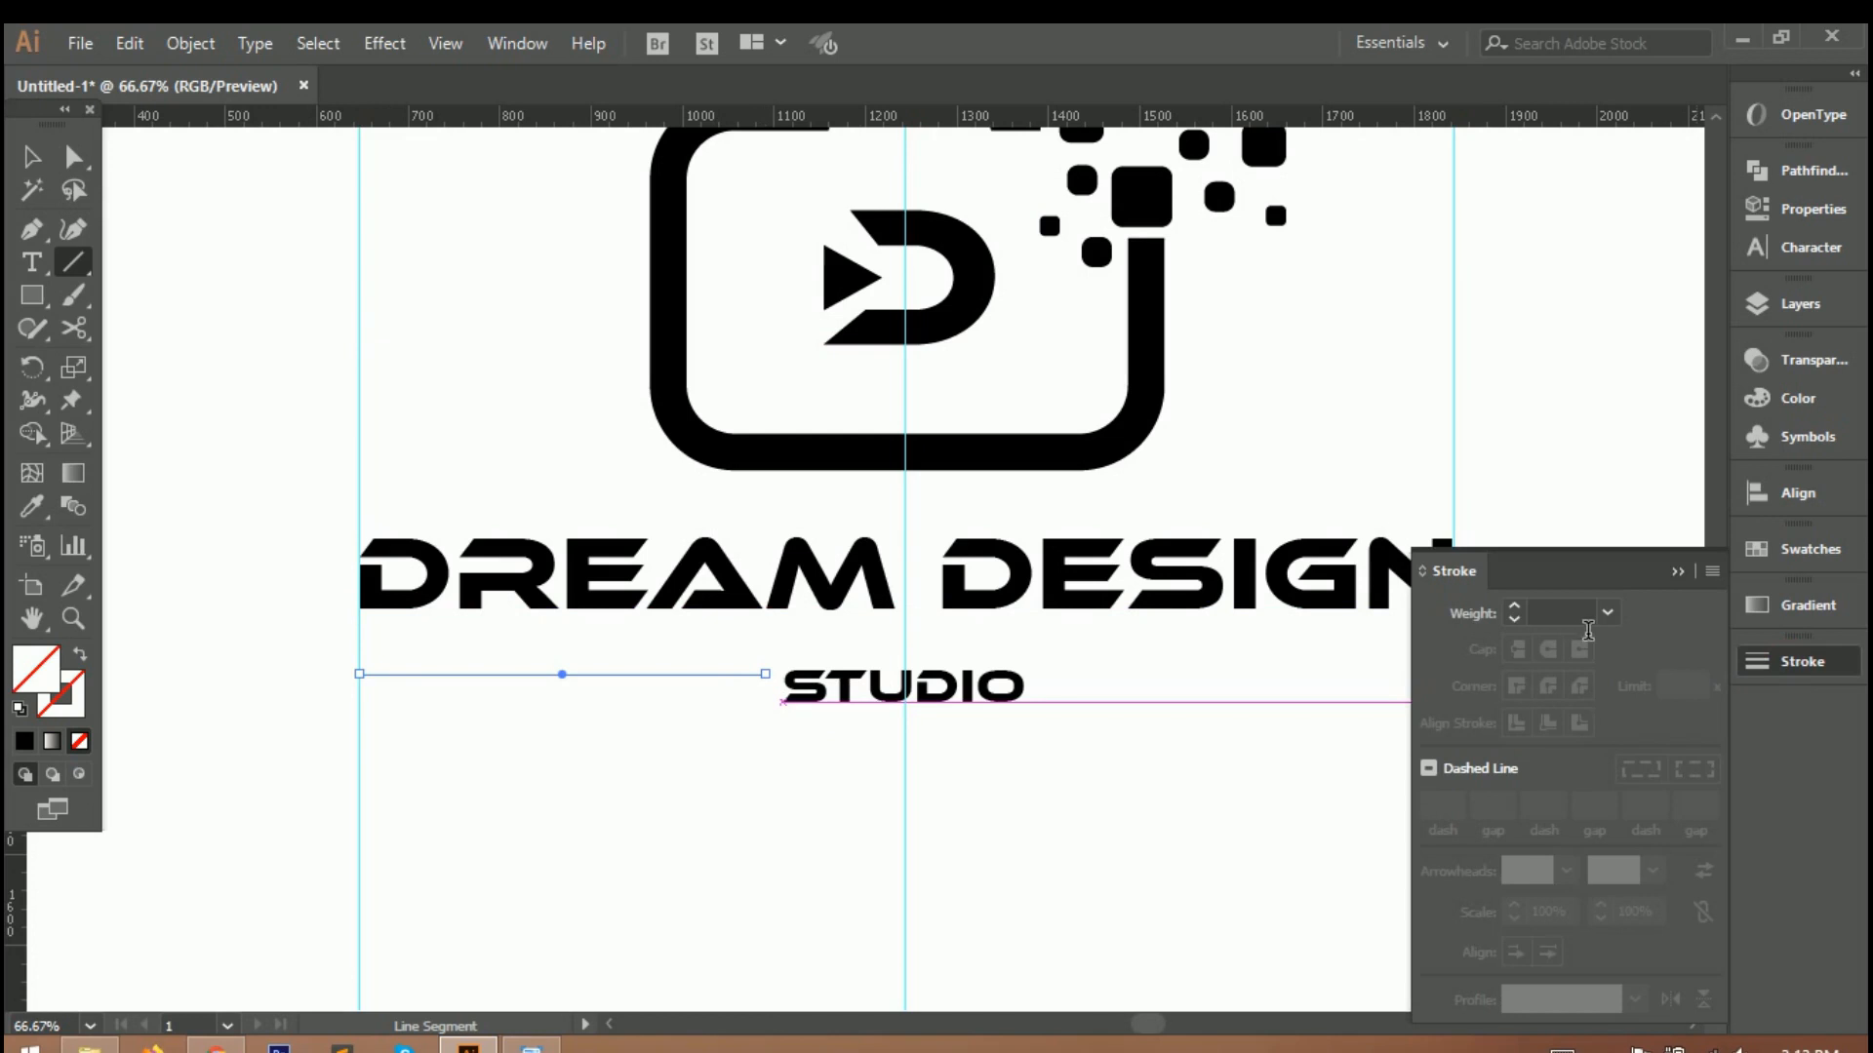
key("v")
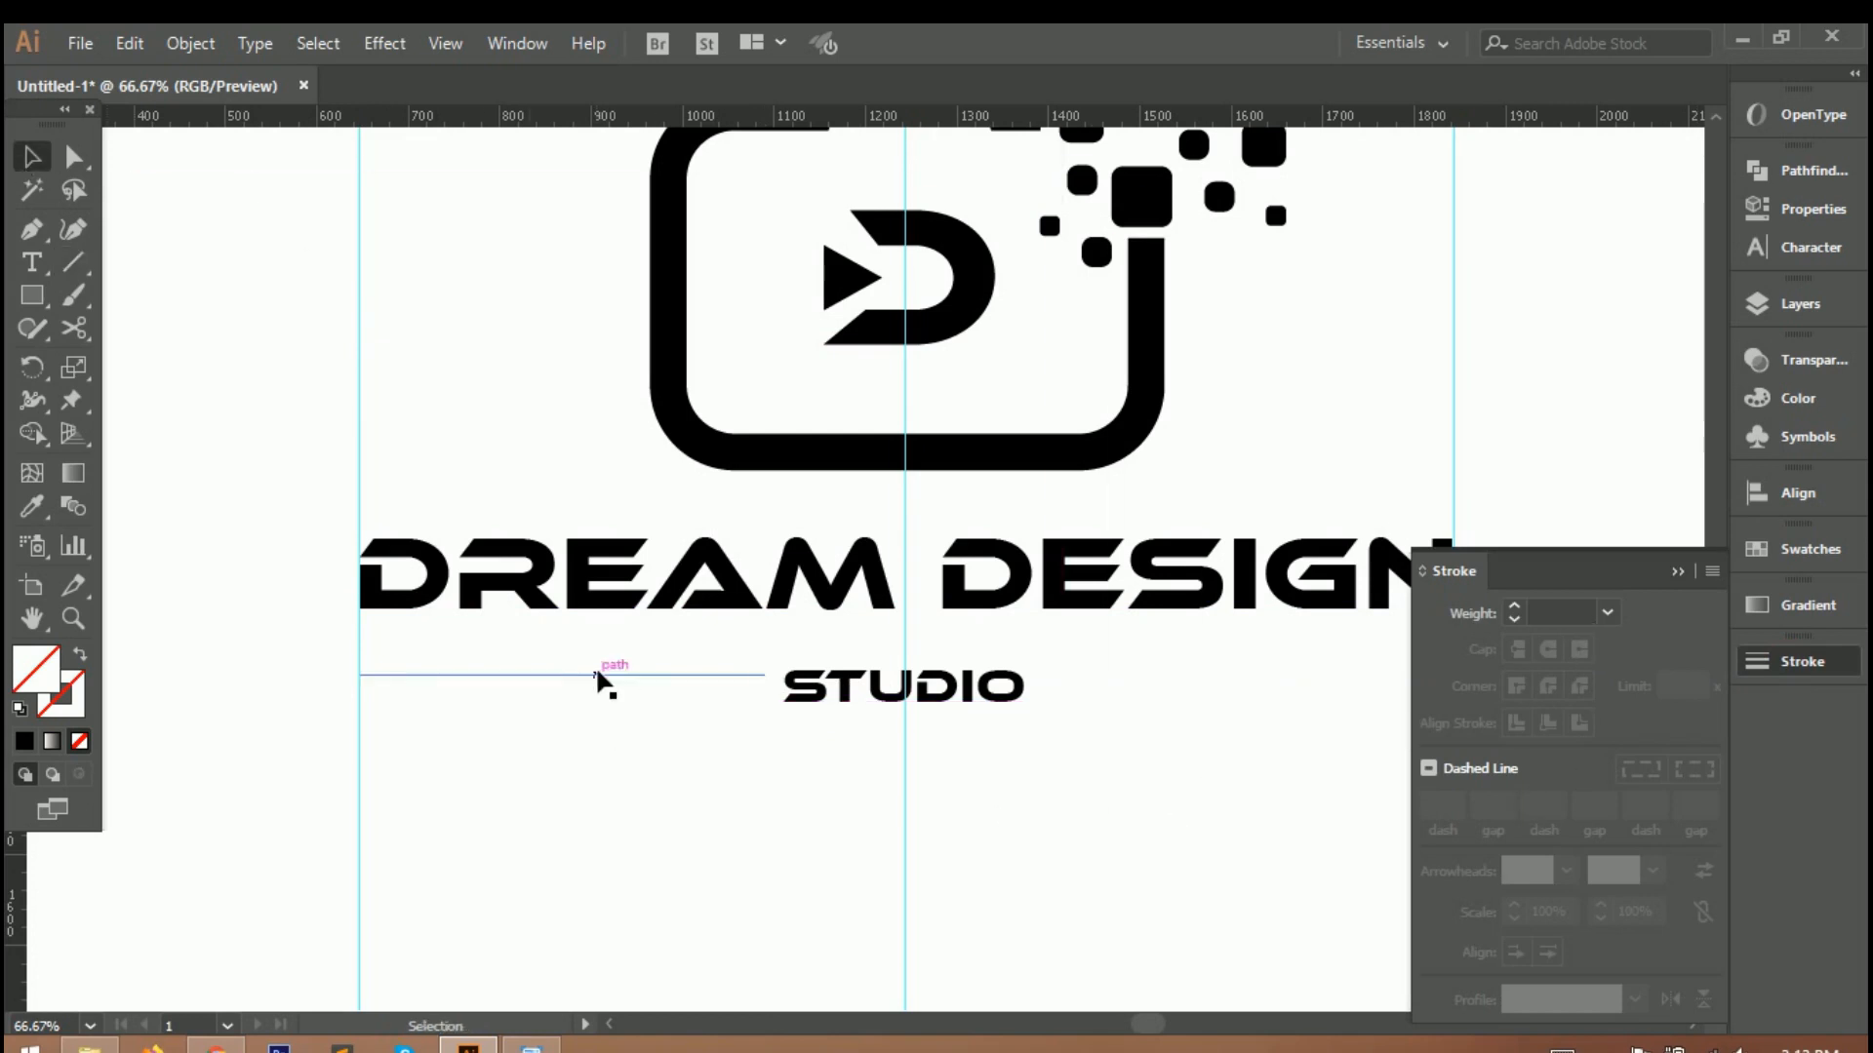
left_click_drag(565, 674, 568, 684)
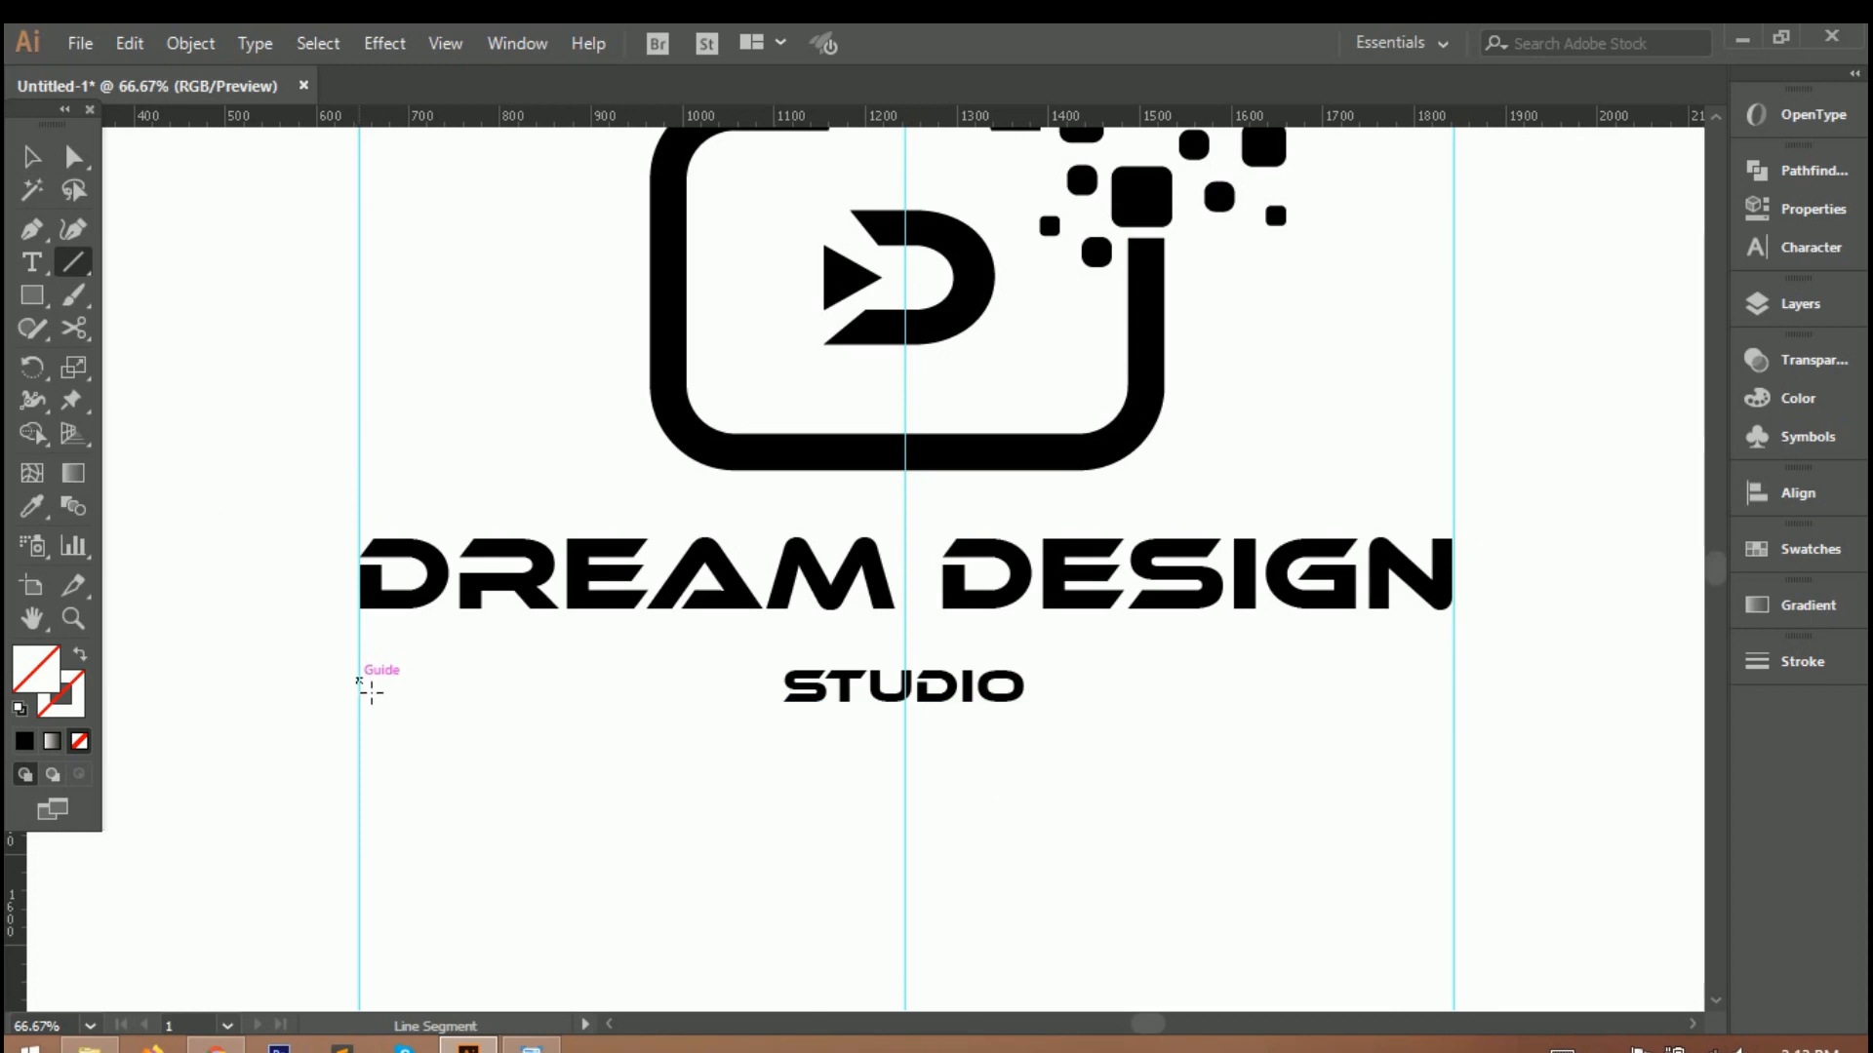
Draw a horizontal line from the first guide to just before STUDIO with a 5 pt stroke and the lens-shaped width profile.
left_click_drag(361, 672, 758, 671)
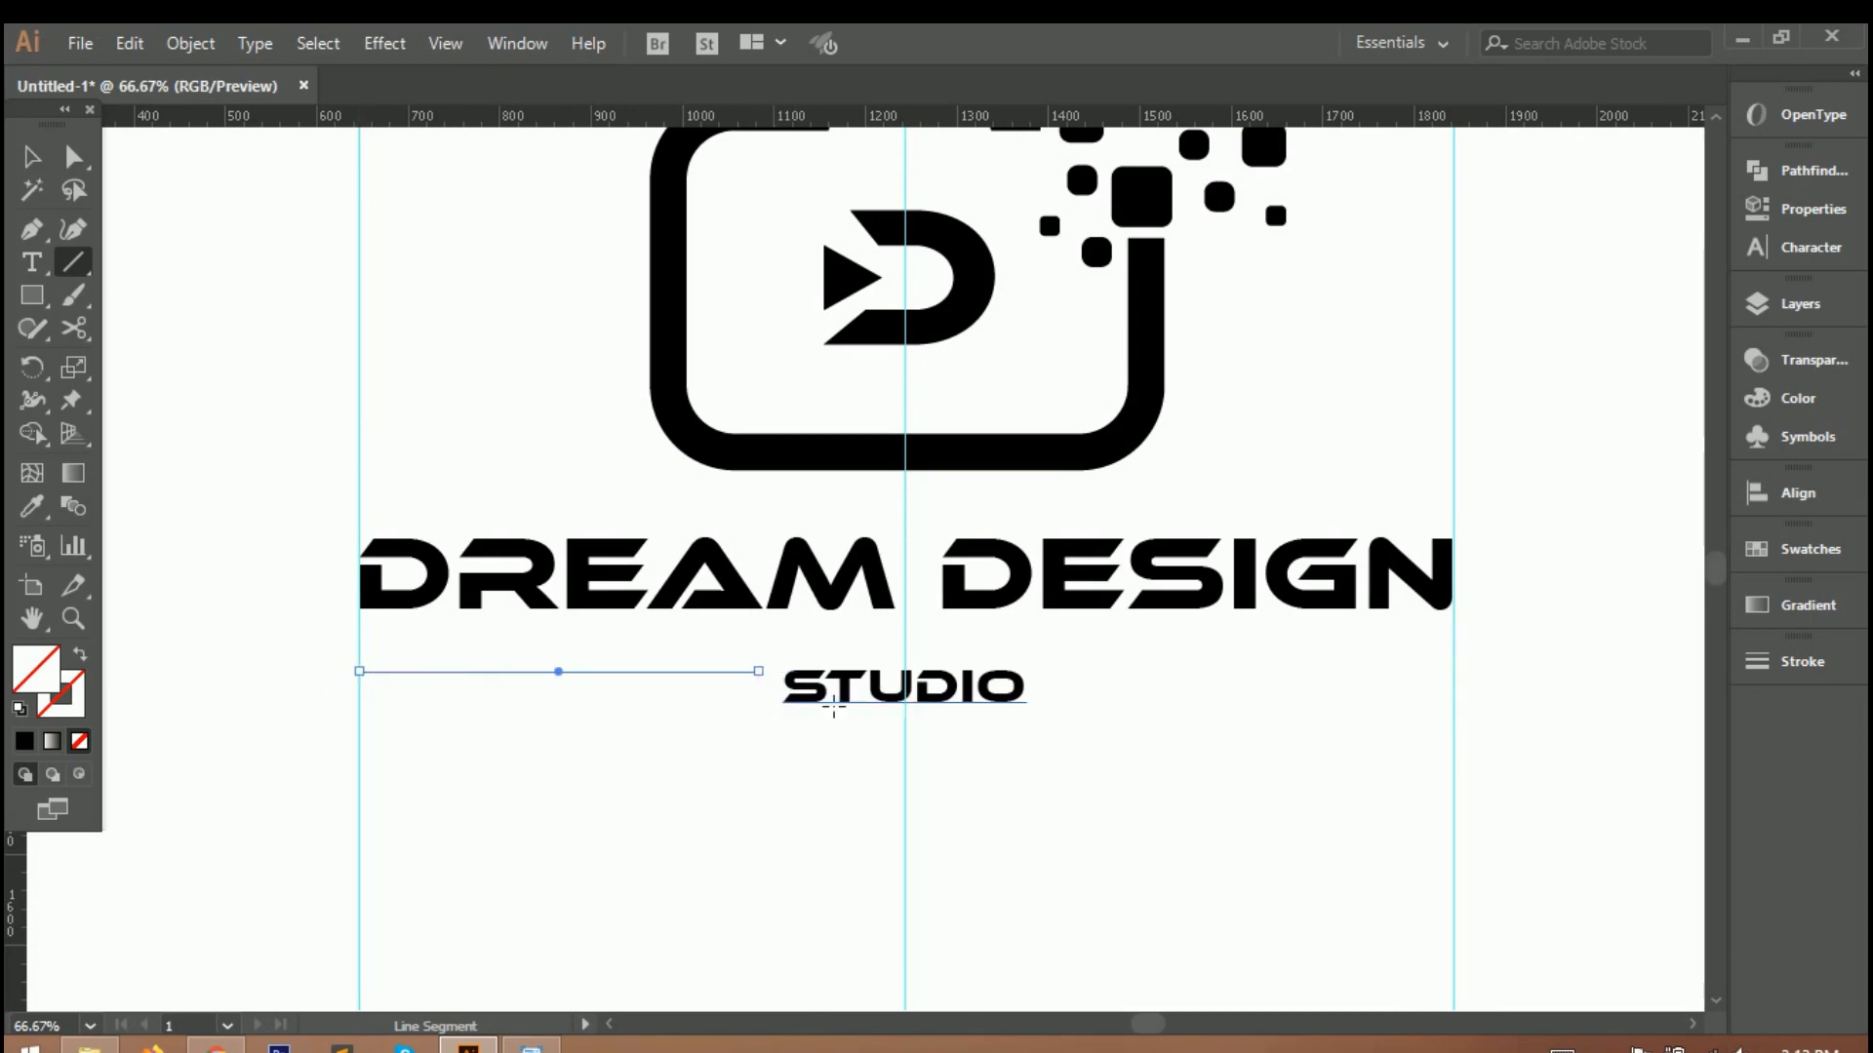
left_click(1811, 664)
left_click(1544, 620)
scroll(1544, 620, "up", 3)
left_click(1545, 999)
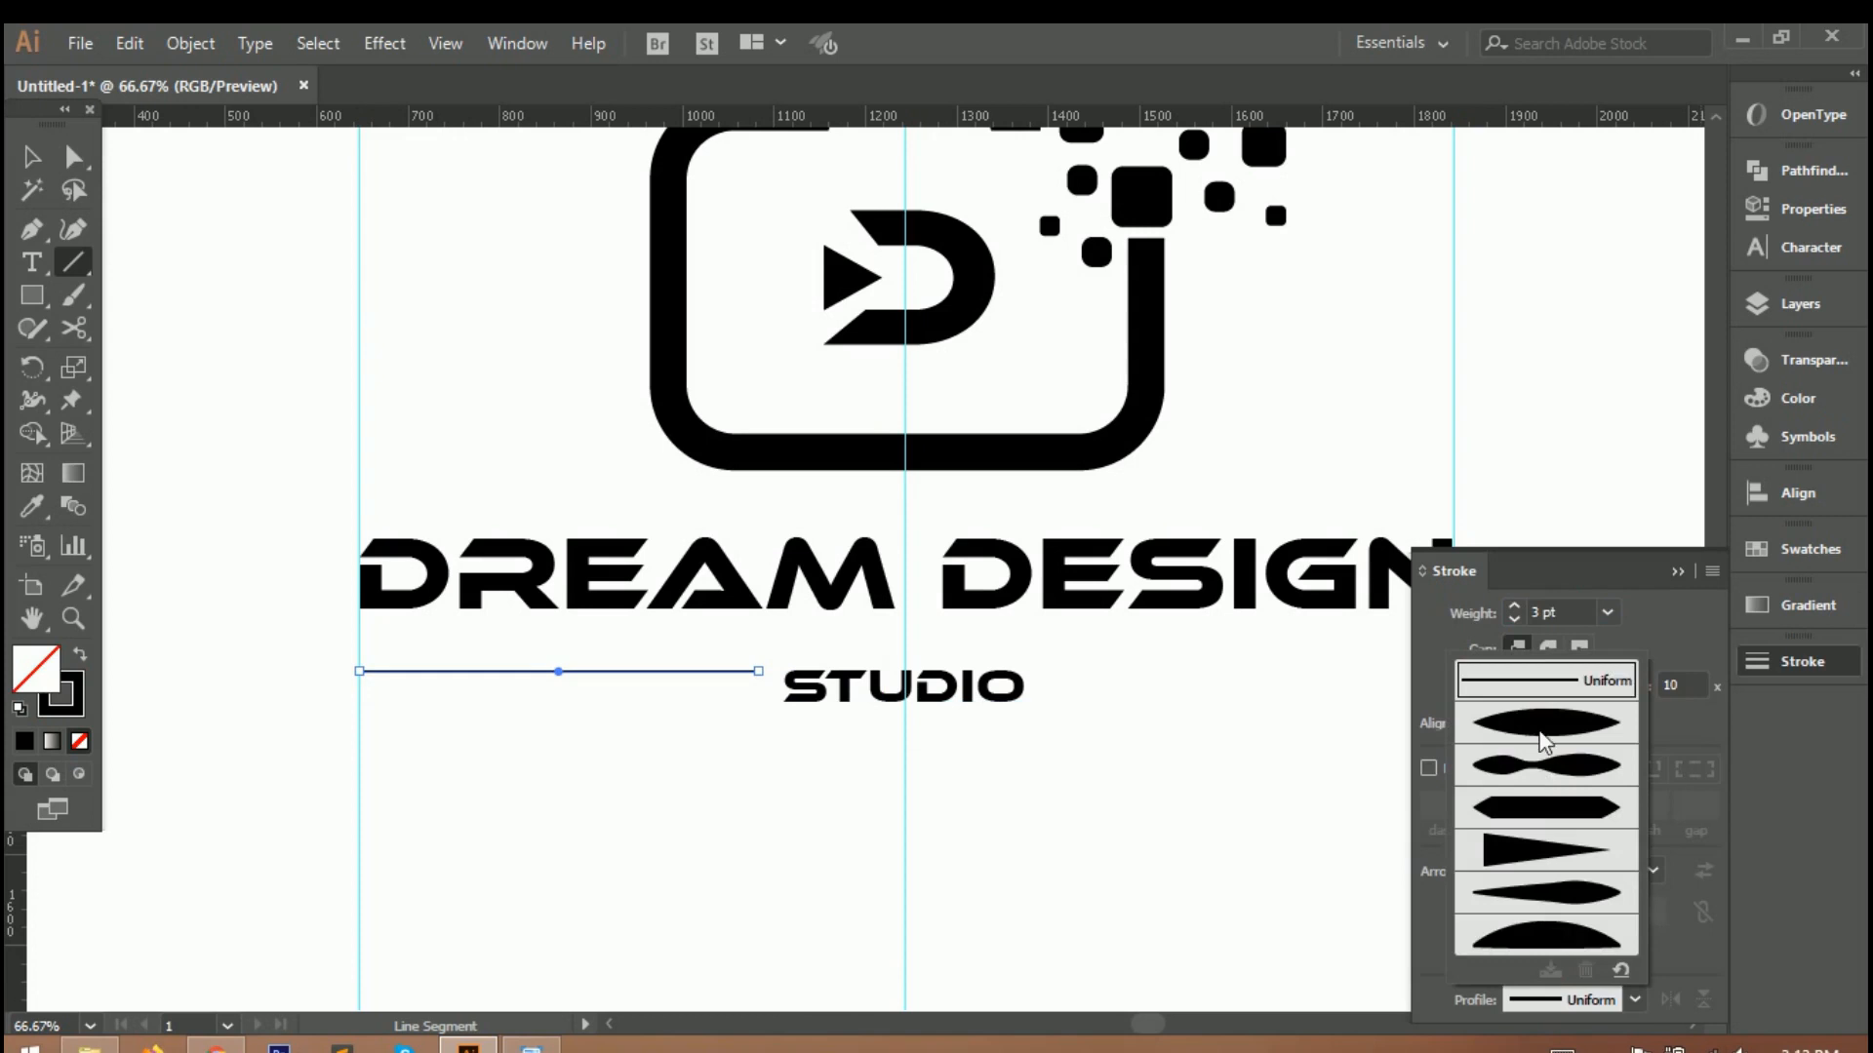
left_click(1543, 726)
scroll(1541, 624, "up", 3)
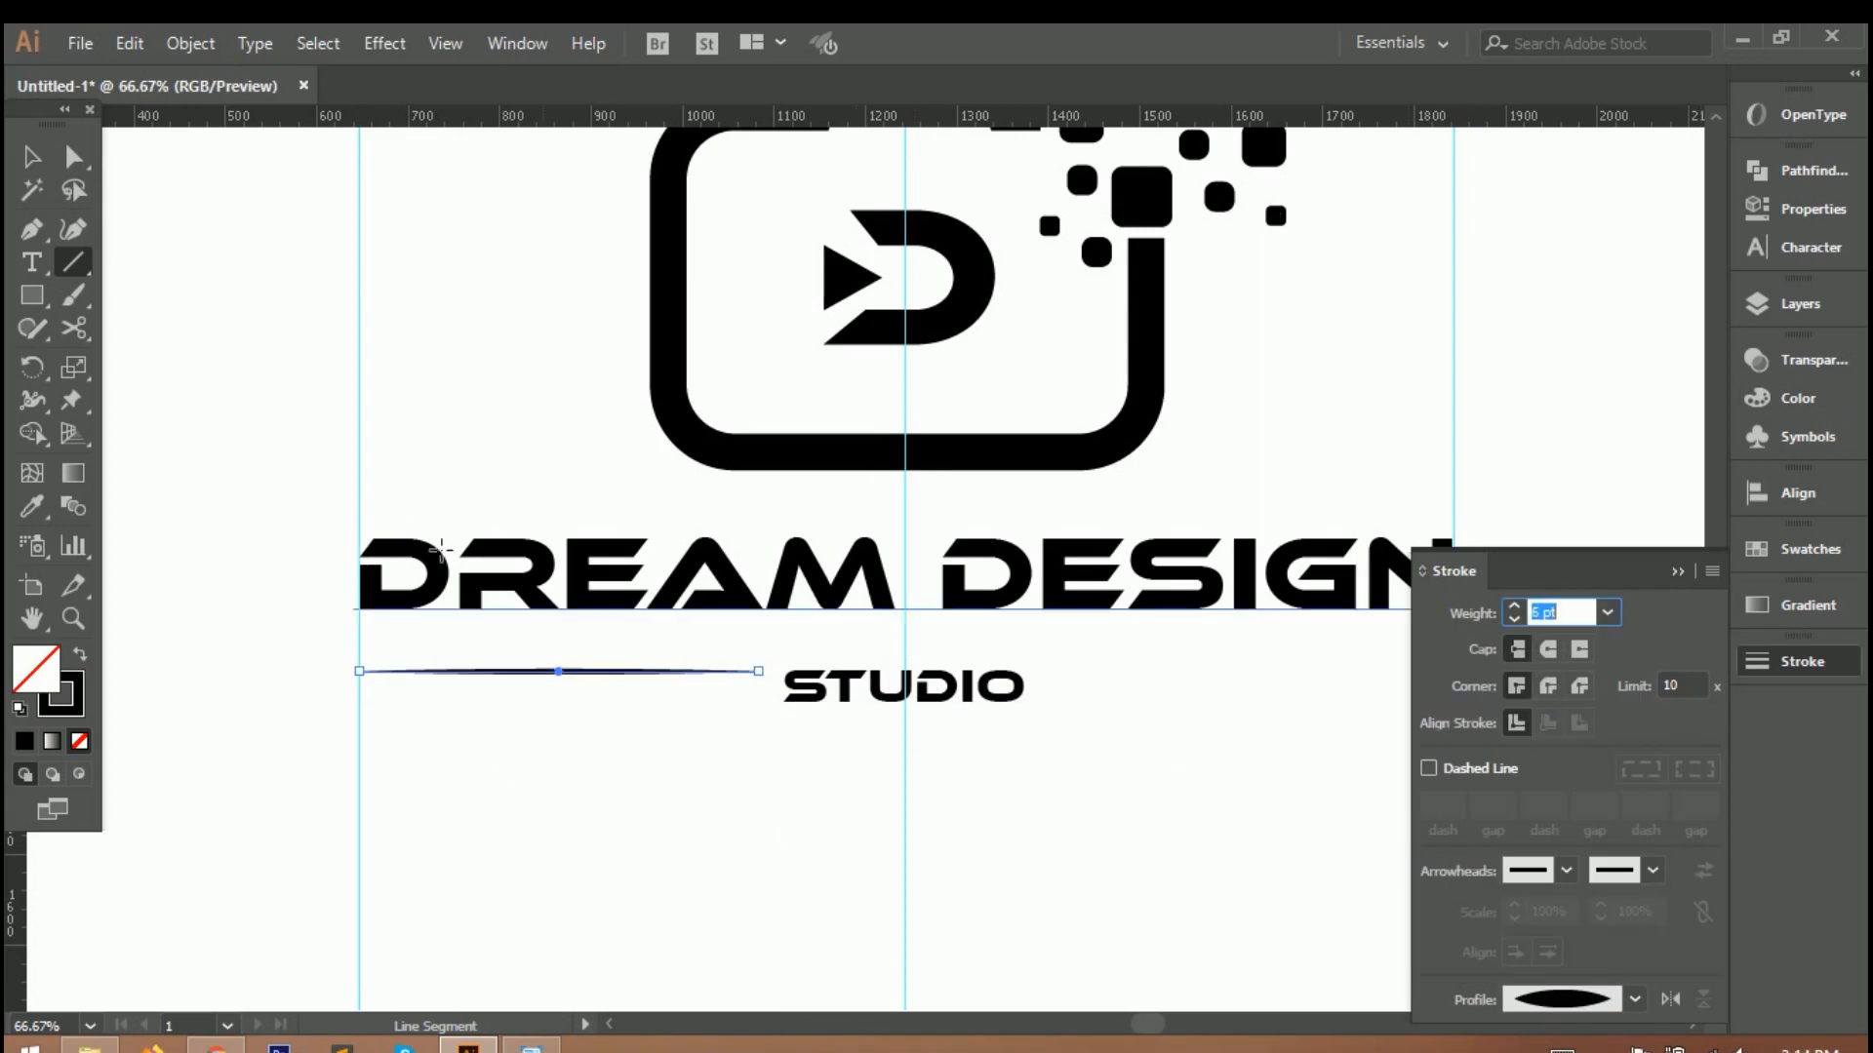
key("v")
left_click(652, 807)
Copy the tapered line to the opposite side of STUDIO so it ends at the outer guide.
mouse_move(568, 672)
left_mouse_down()
mouse_move(559, 685)
mouse_move(1239, 671)
left_mouse_up()
left_click(1677, 572)
key("ctrl+0")
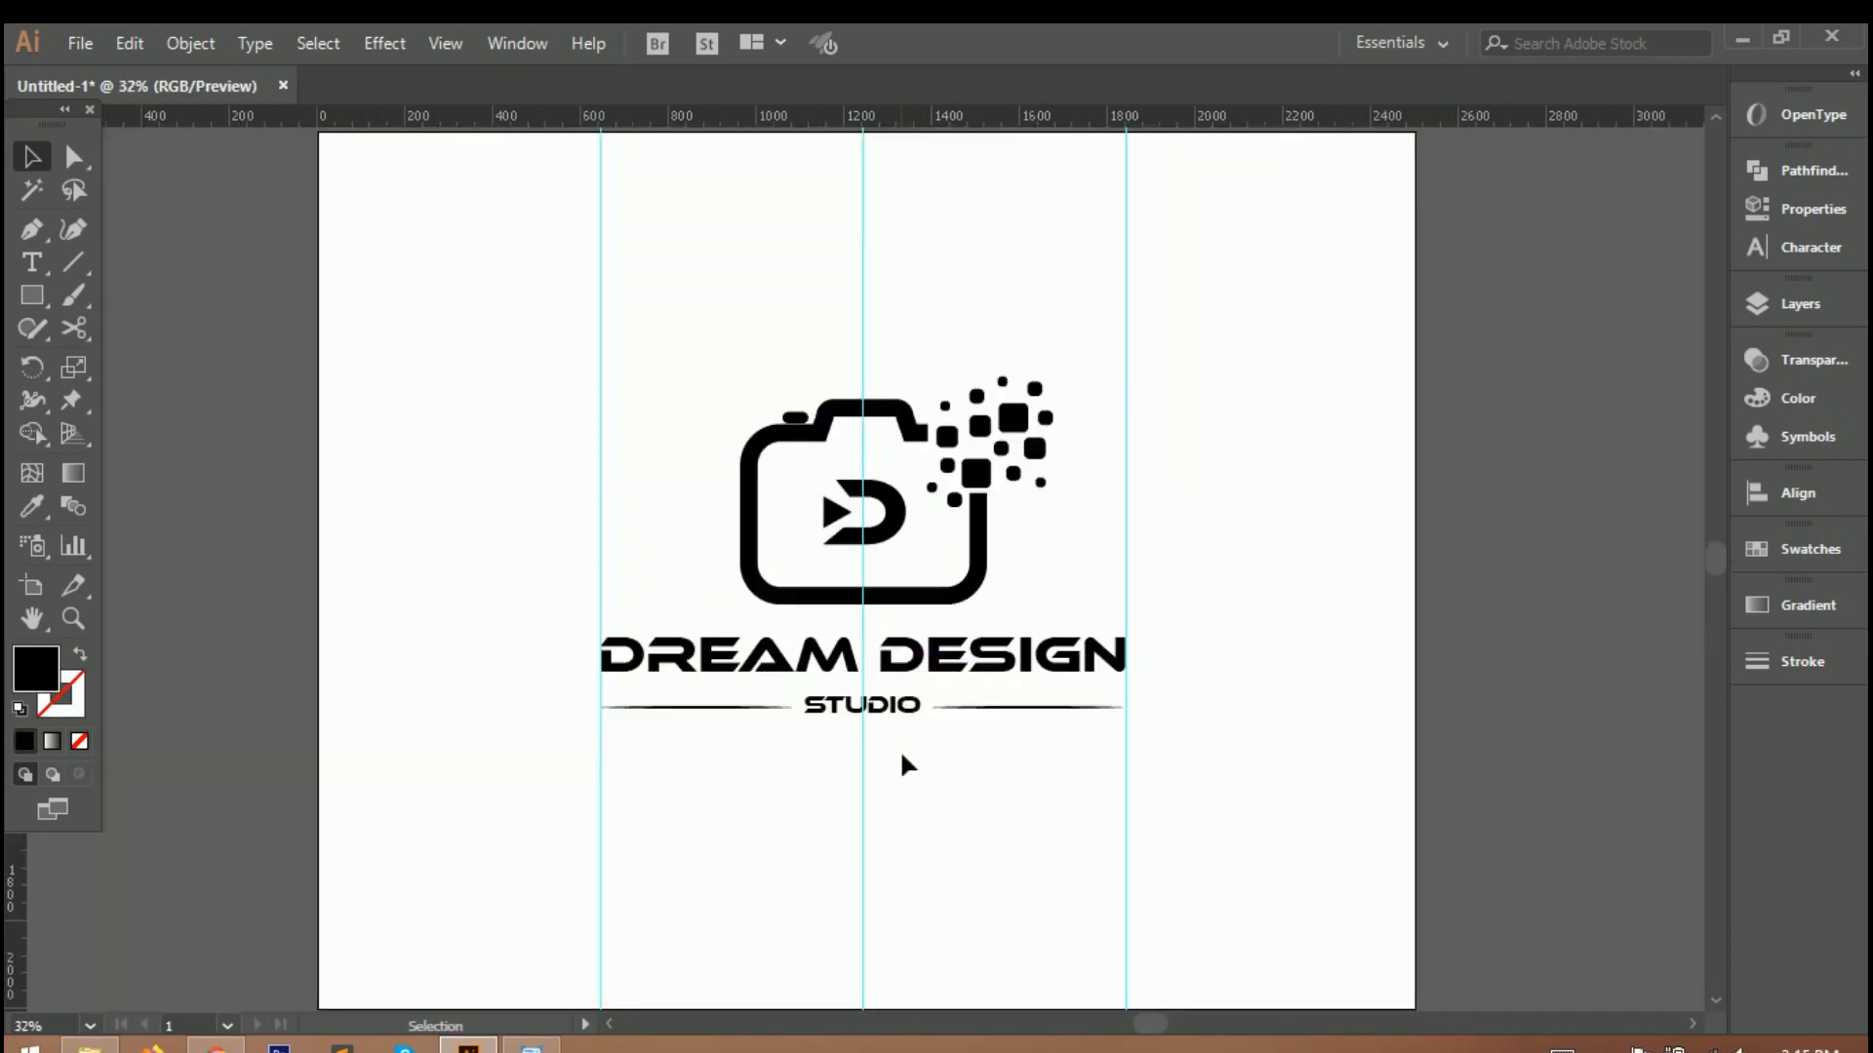
Delete the three vertical guides crossing the logo.
left_click(1126, 846)
key("Delete")
key("Delete")
left_click(862, 829)
key("Delete")
Group the camera artwork and slightly enlarge the lettering and tapered lines beneath it.
left_click_drag(669, 348, 1080, 597)
right_click(970, 548)
left_click(1036, 665)
mouse_move(1053, 379)
left_mouse_down()
mouse_move(1038, 397)
mouse_move(1060, 386)
left_mouse_up()
key("ctrl+z")
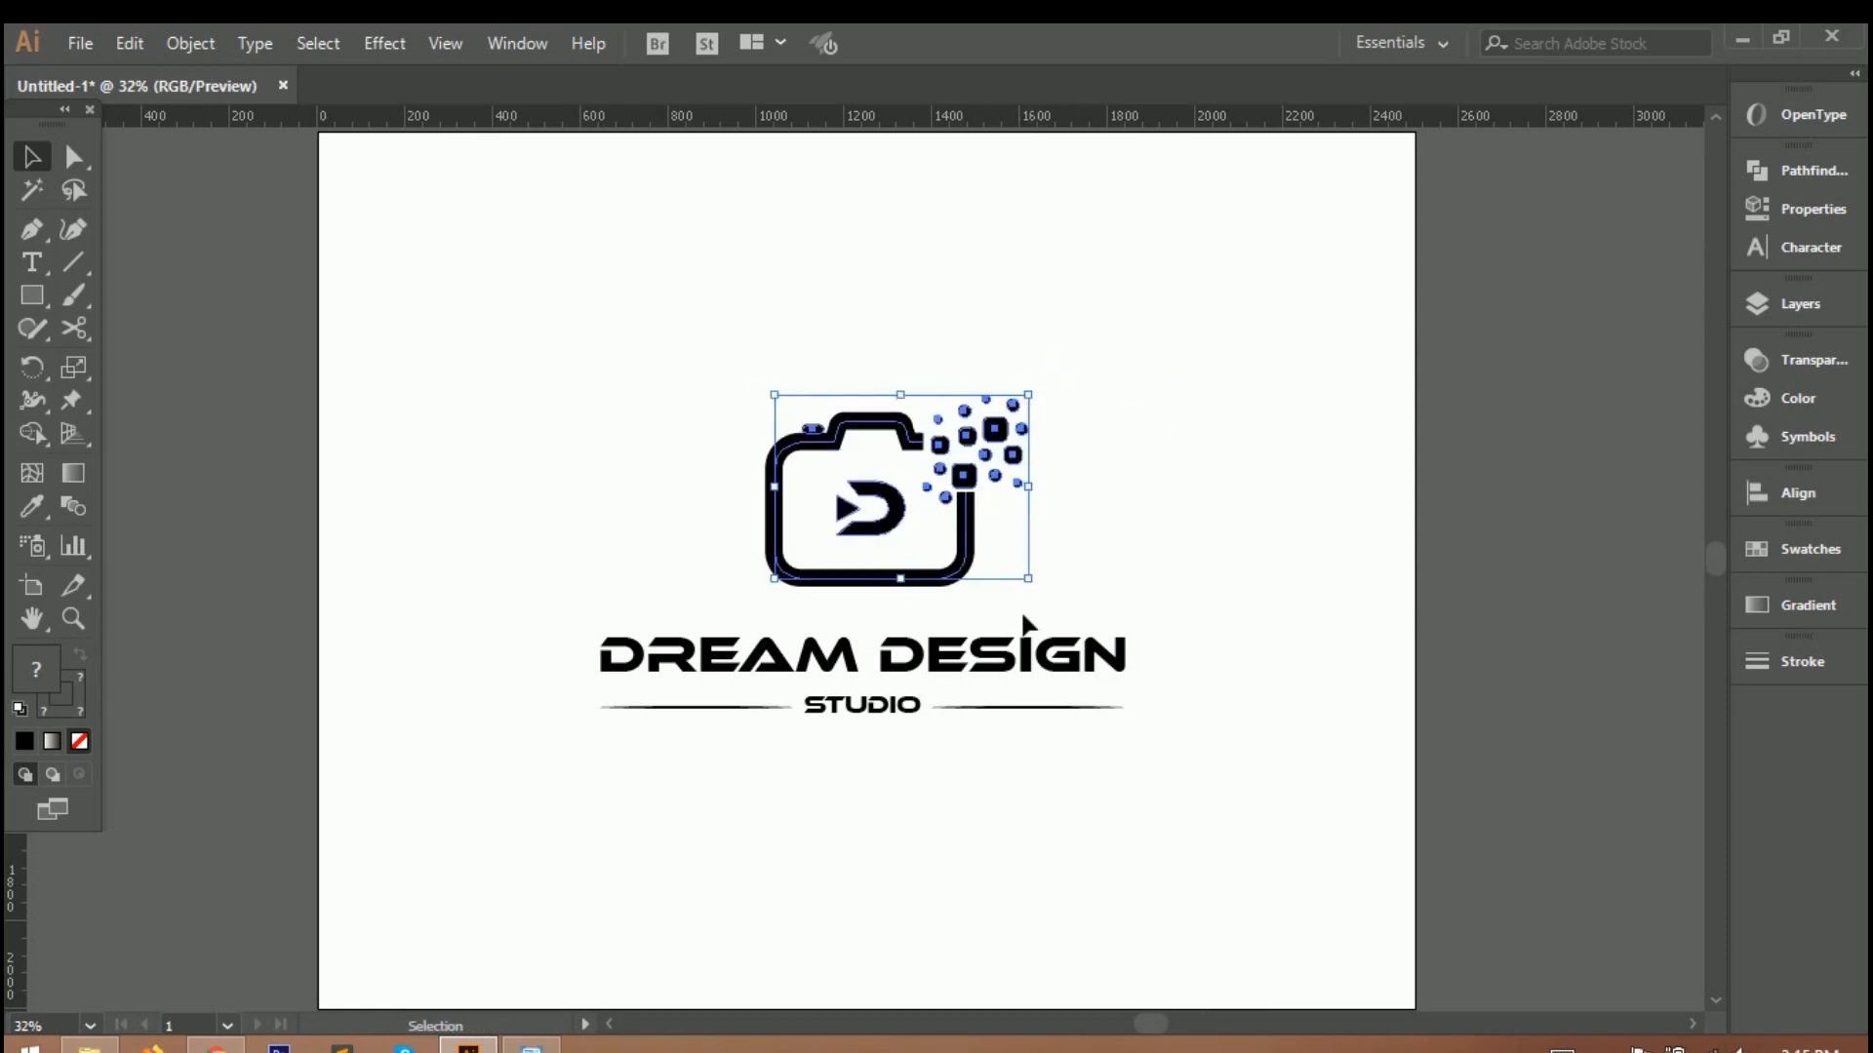
left_click(1058, 770)
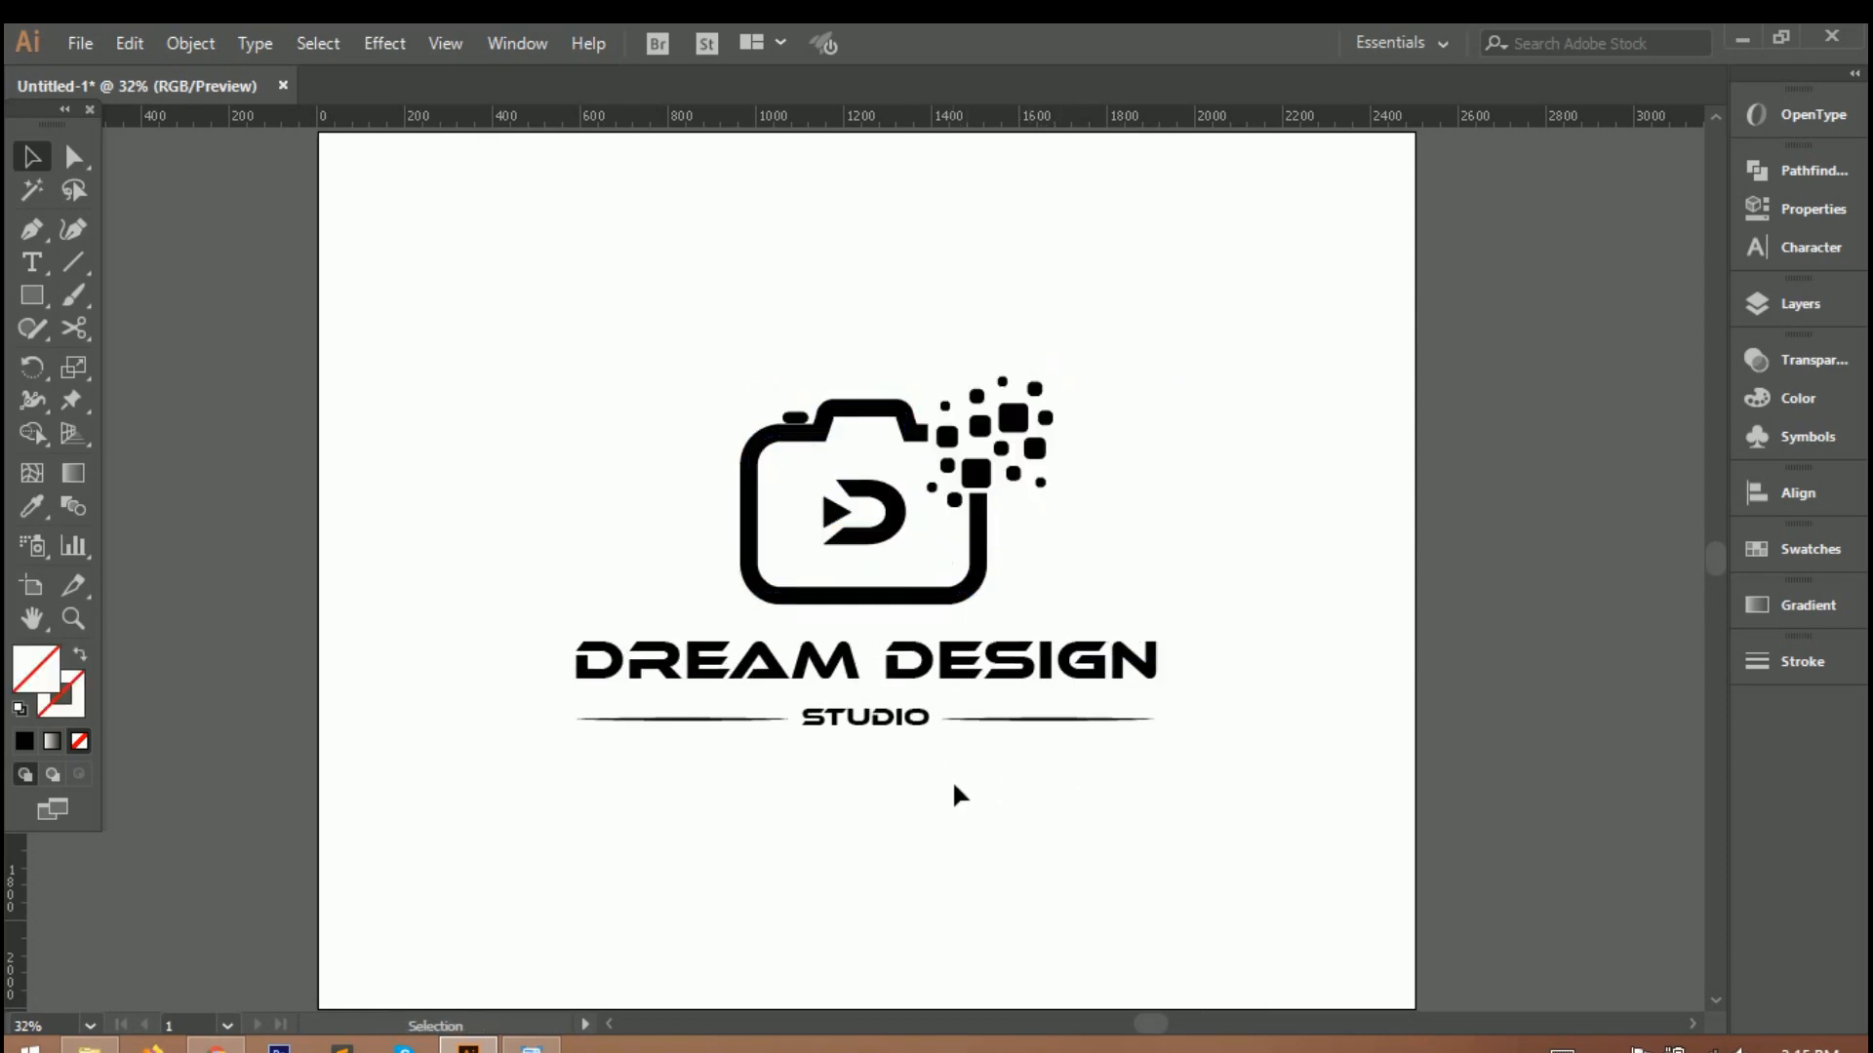
left_click(953, 593)
left_click(993, 866)
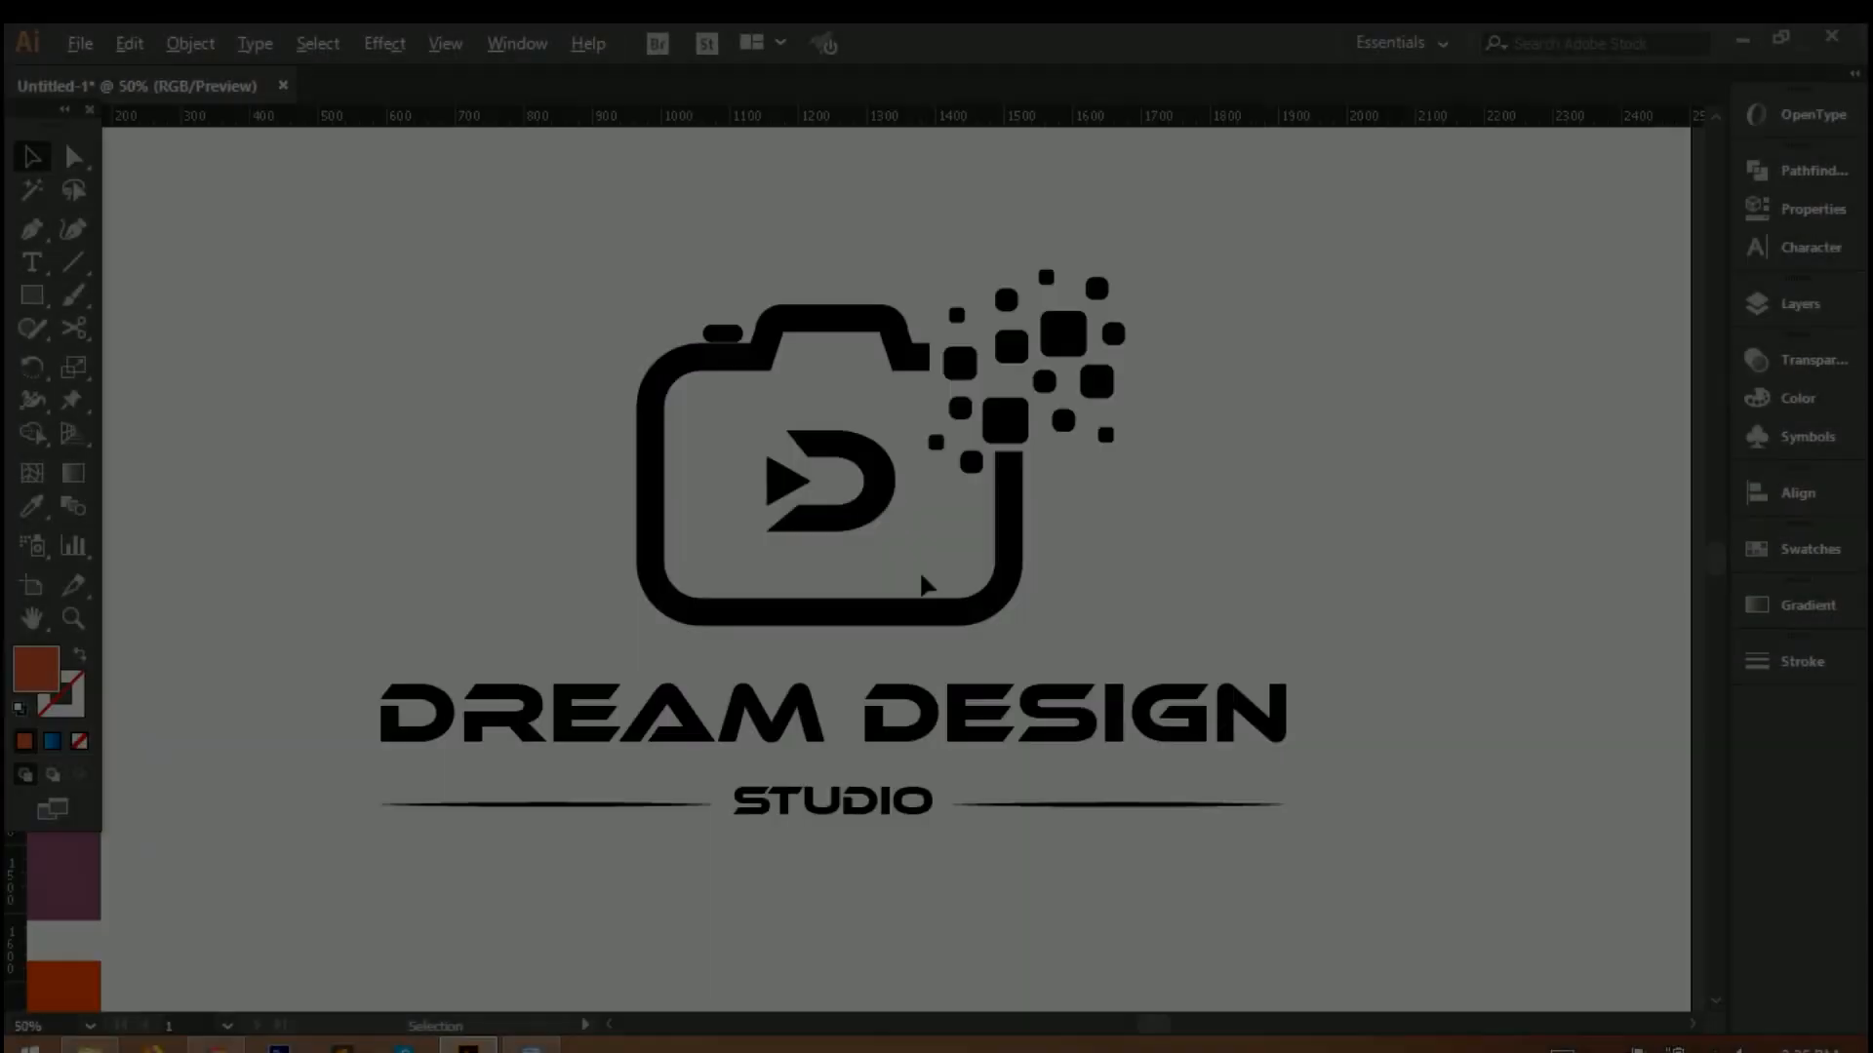
Recolour the DREAM DESIGN text with the coral swatch sampled by the Eyedropper.
left_click(983, 652)
key("ctrl+minus")
left_click(1014, 761)
left_click(848, 653)
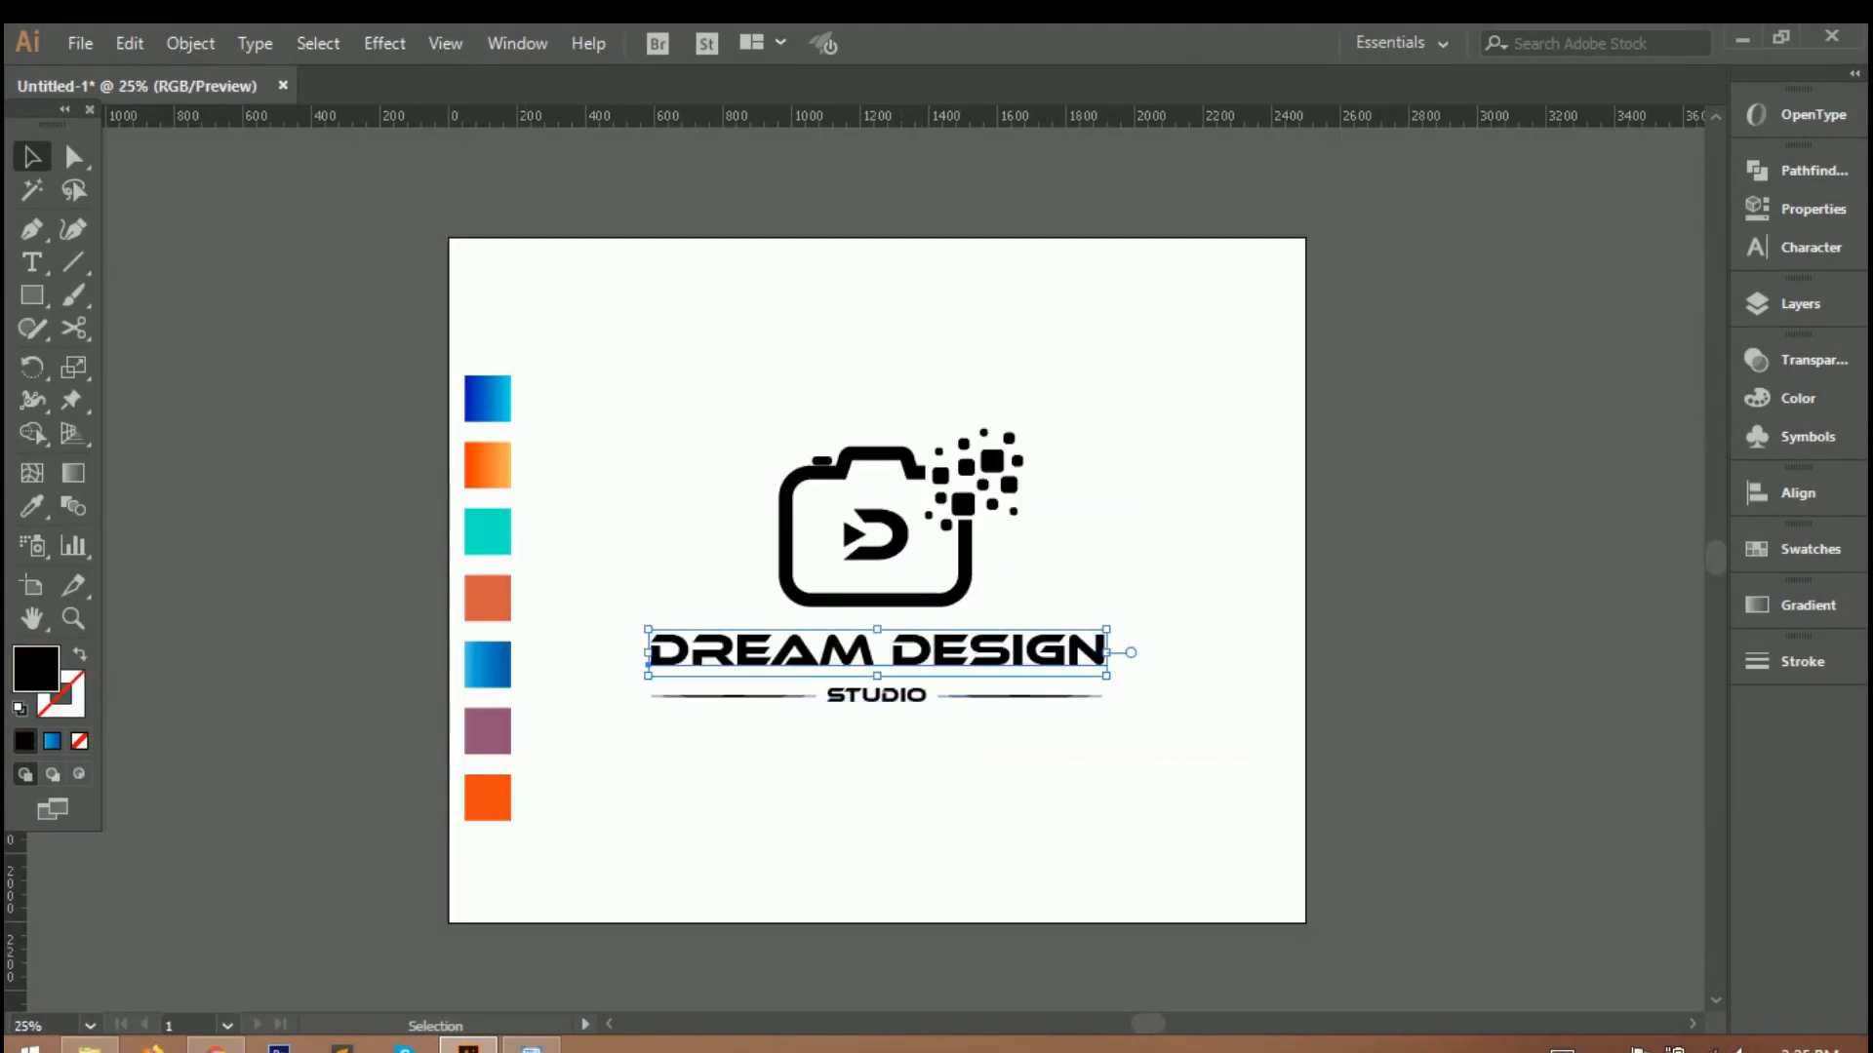
left_click(33, 507)
left_click(476, 613)
left_click(33, 166)
left_click(606, 736)
Recolour the STUDIO text with the turquoise swatch.
left_click(863, 699)
left_click(32, 508)
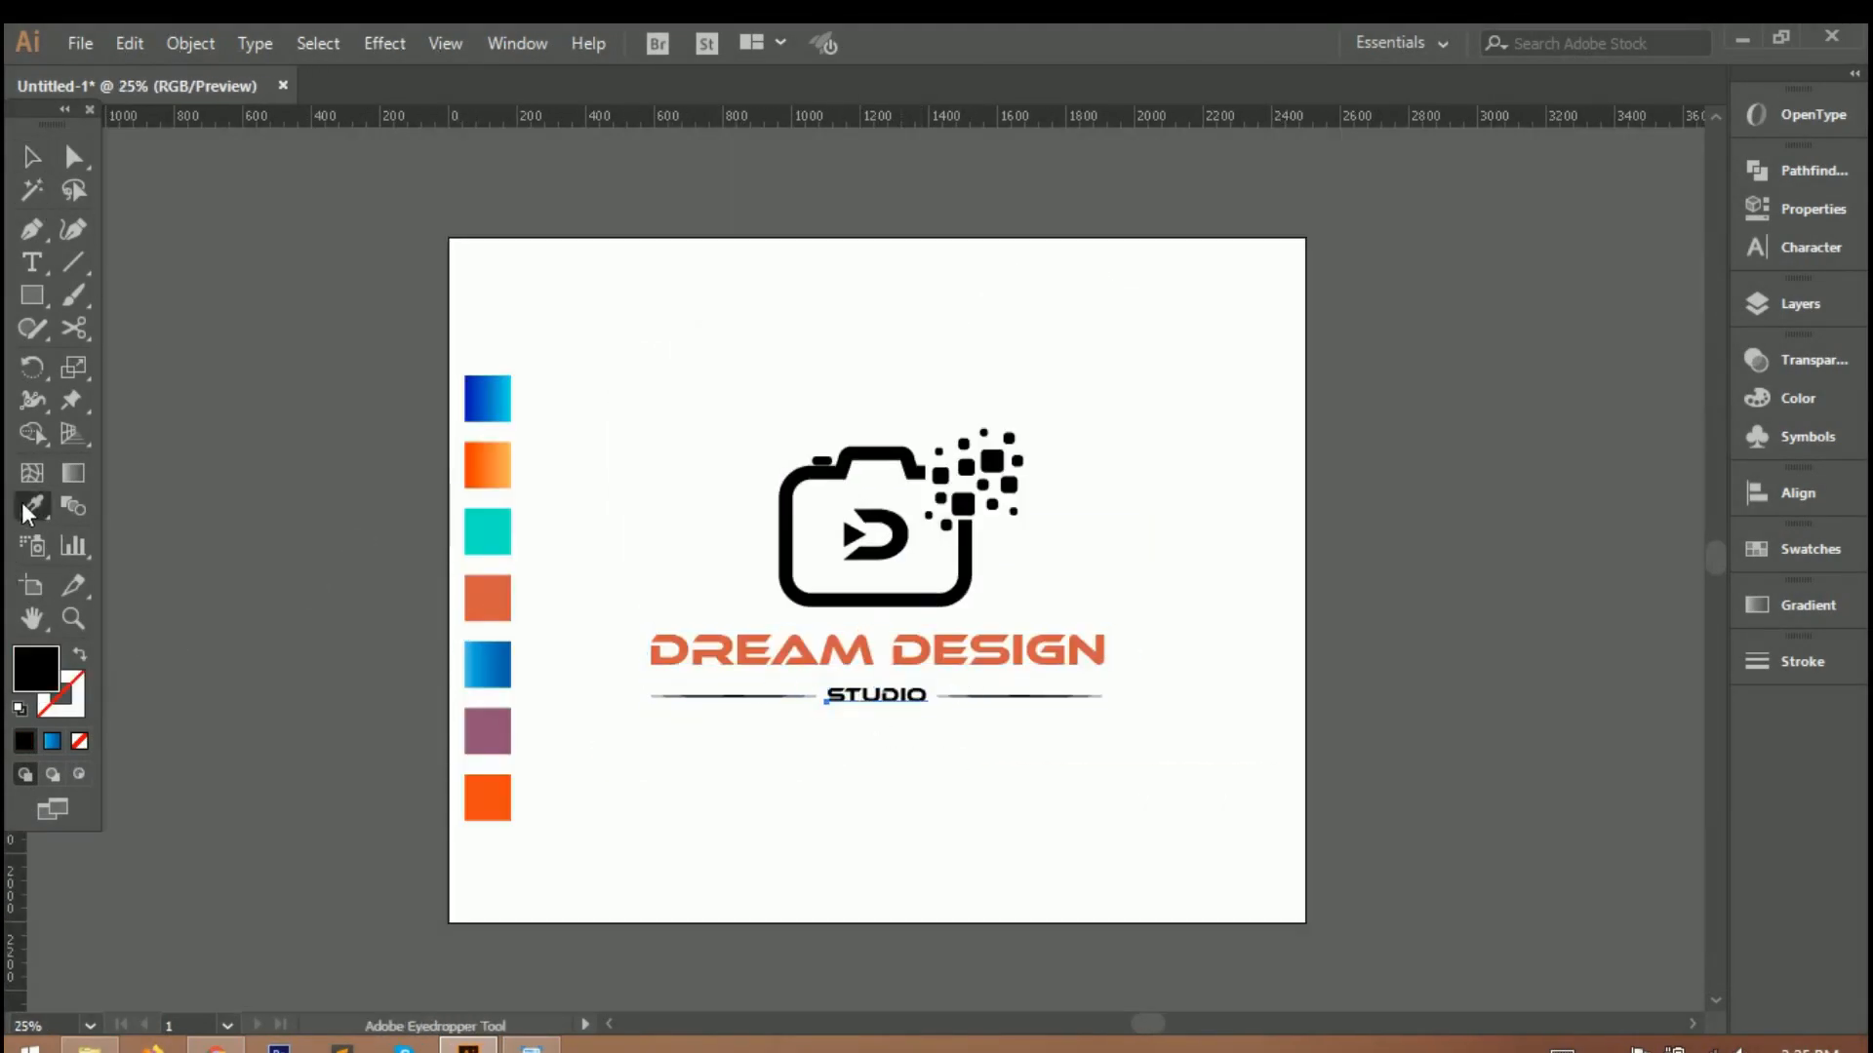
left_click(486, 531)
left_click(33, 158)
left_click(741, 727)
Try the coral swatch colour on the two lines beside STUDIO.
left_click(740, 698)
left_click(1024, 697, "shift")
left_click(33, 507)
left_click(486, 597)
left_click(32, 153)
left_click(556, 293)
Try the turquoise swatch colour on the two lines beside STUDIO and inspect the result up close.
left_click(761, 695)
left_click(1033, 697, "shift")
left_click(32, 507)
left_click(486, 546)
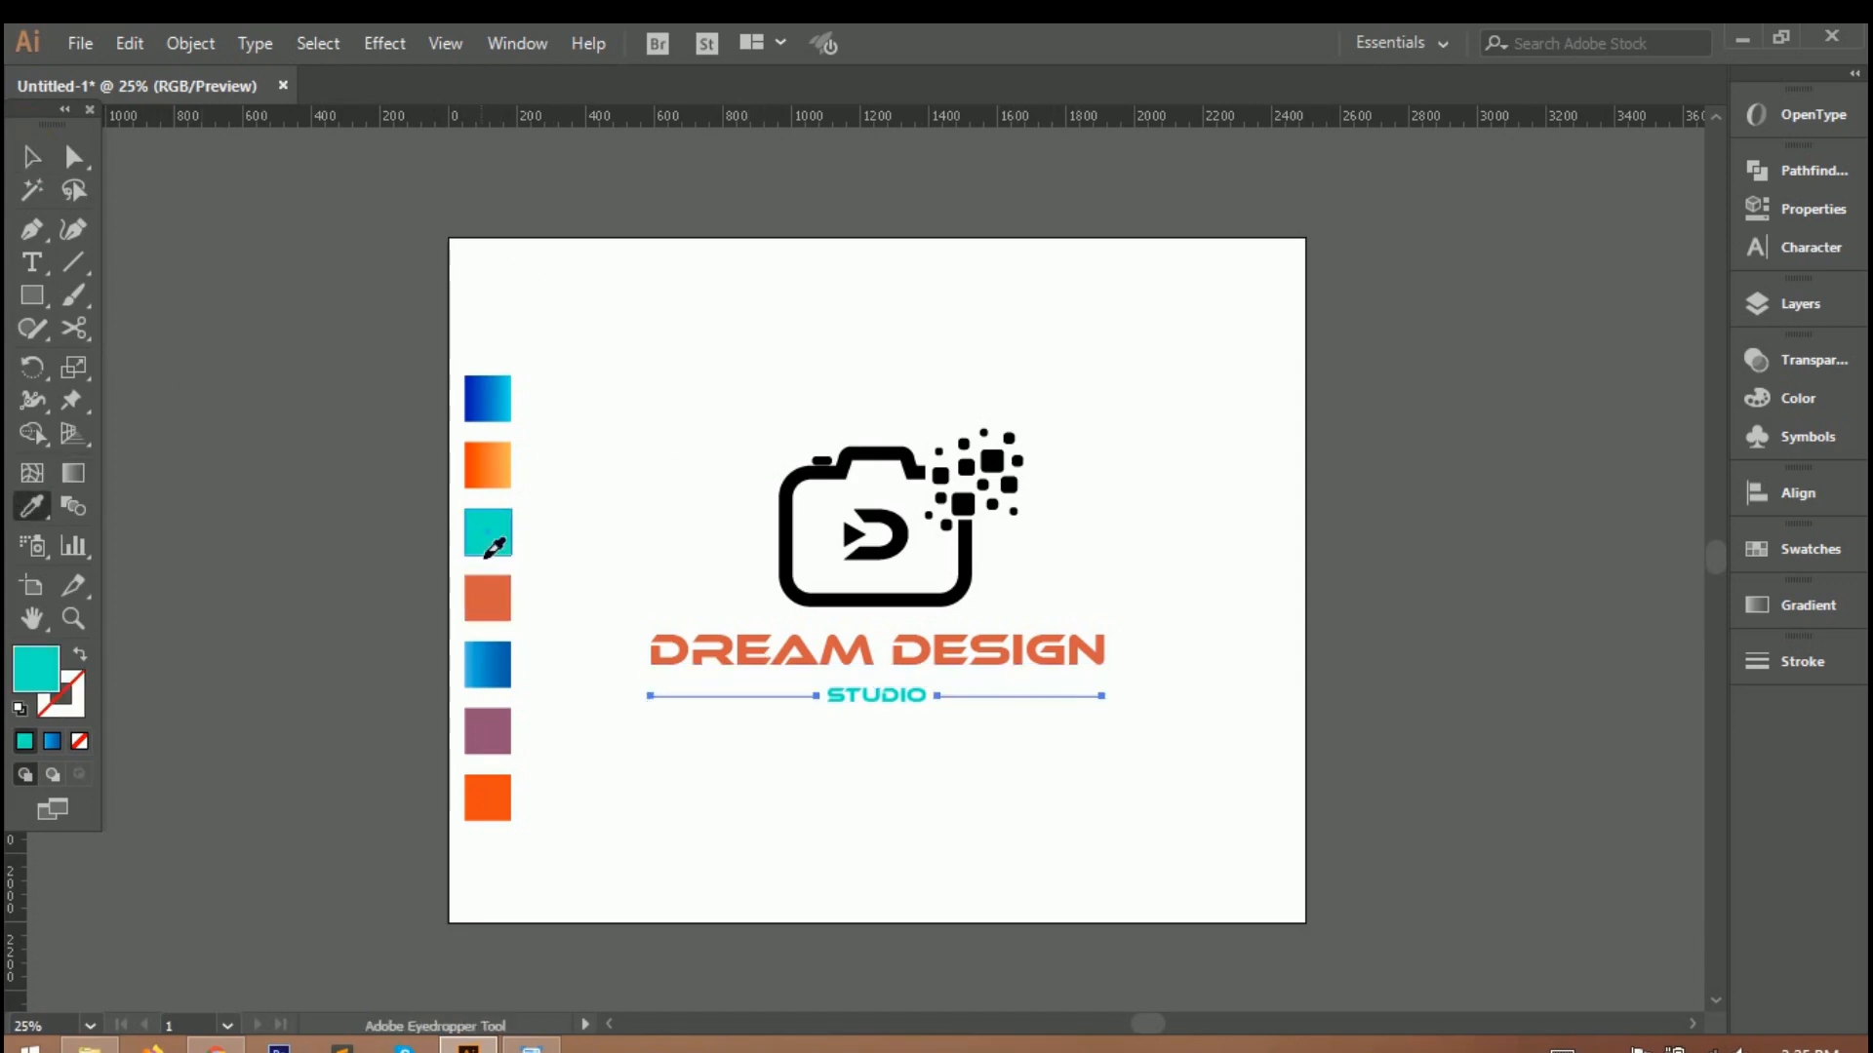
left_click(27, 156)
left_click(790, 293)
scroll(1020, 719, "up", 5)
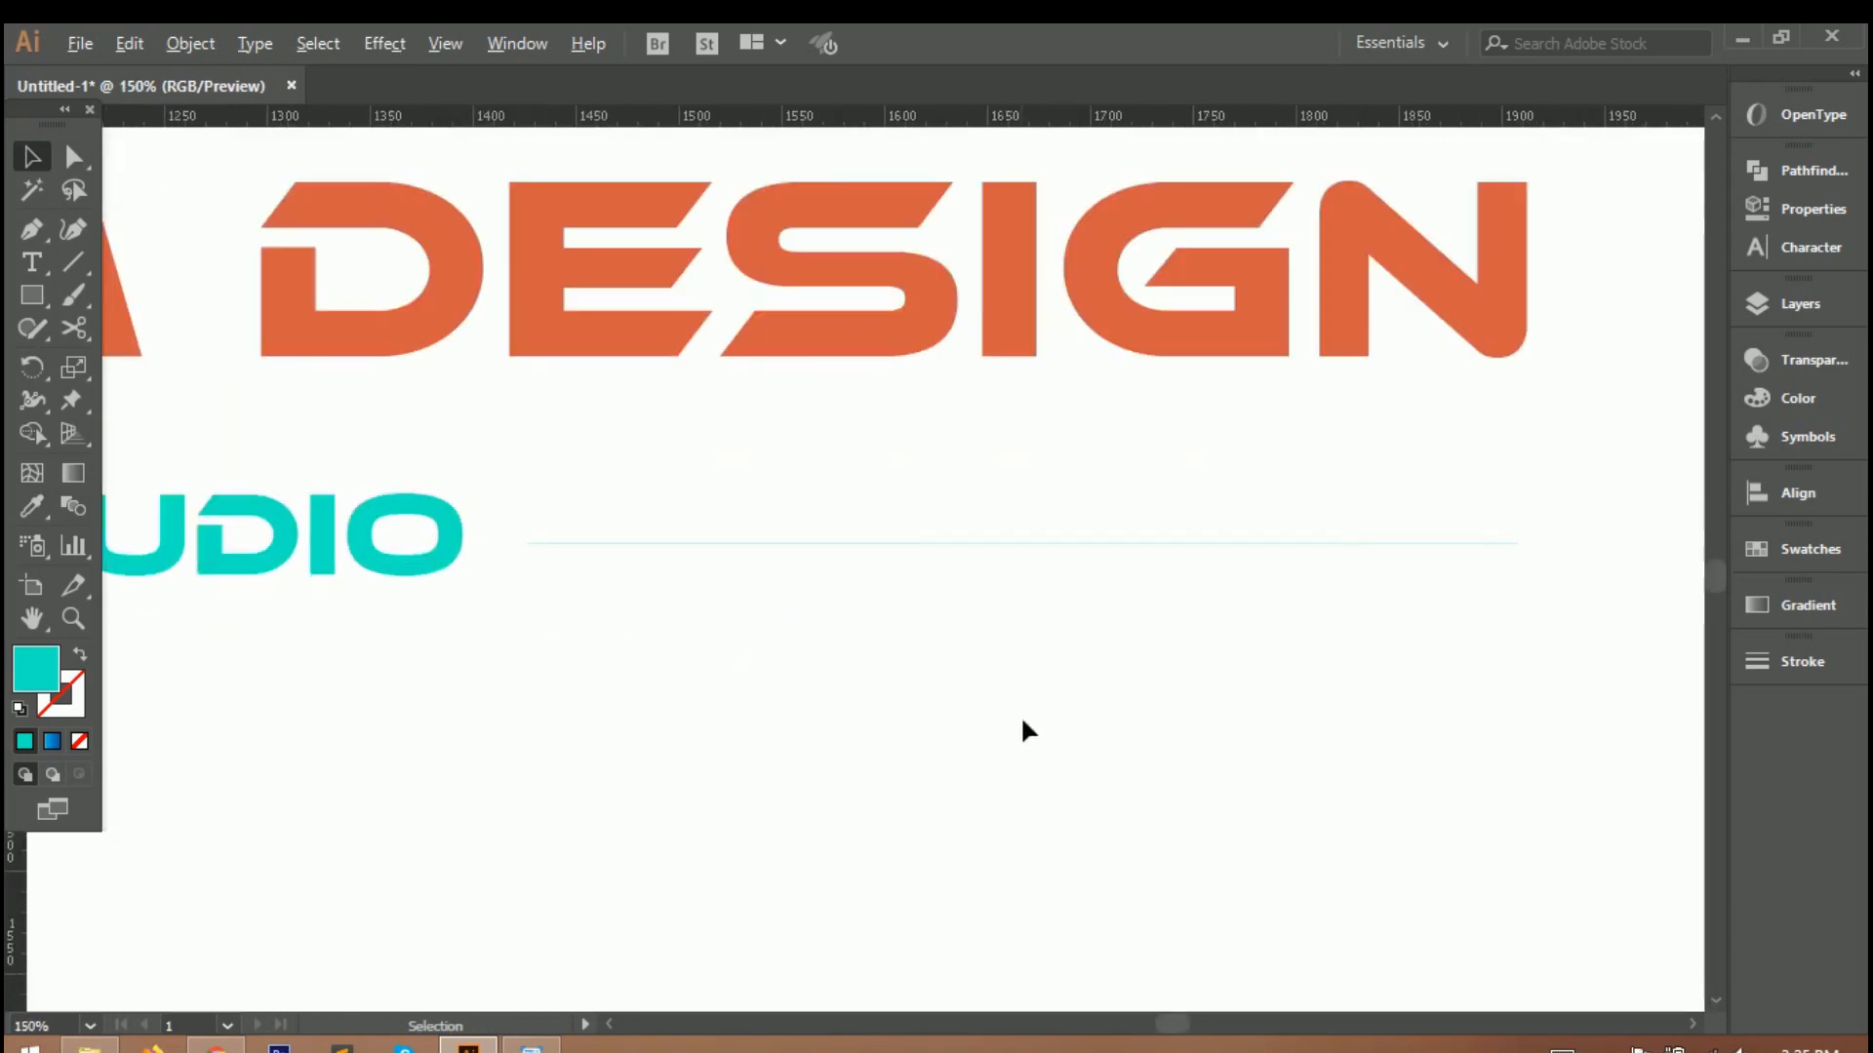
key("ctrl+0")
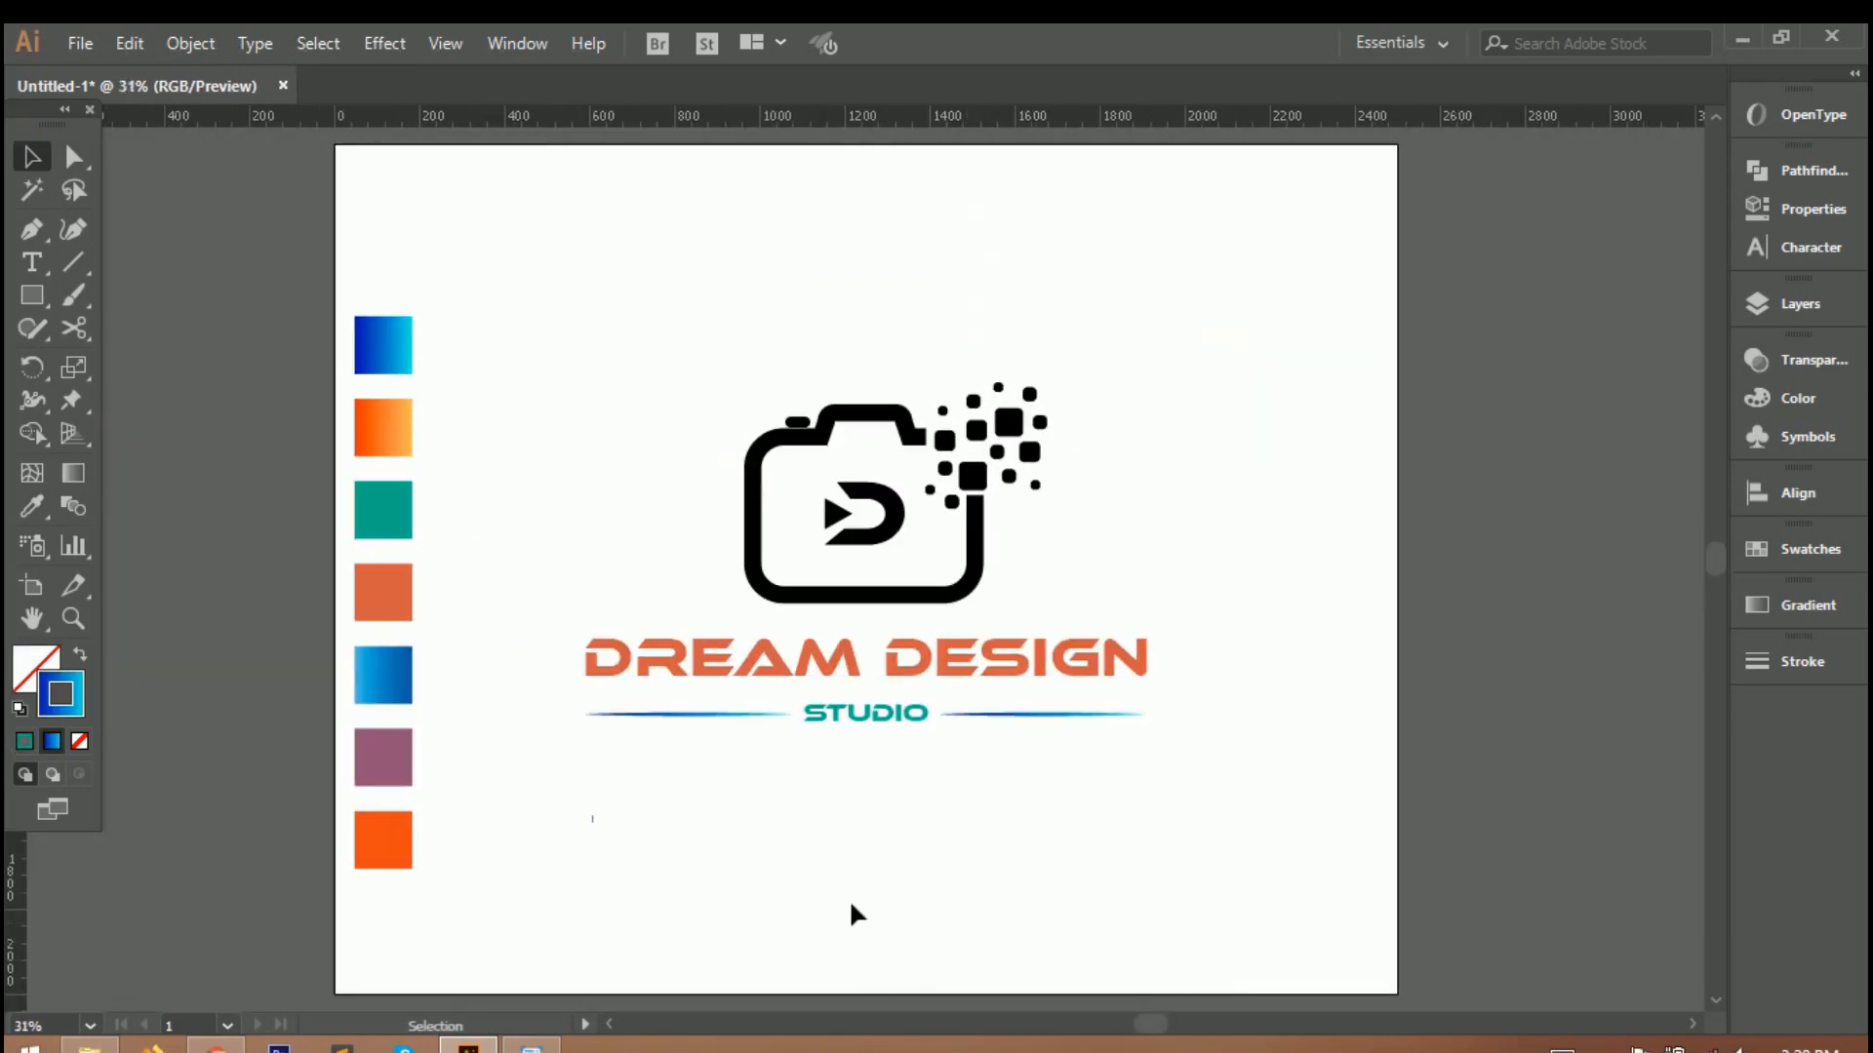
Ungroup the camera artwork so its parts can be coloured separately.
left_click(770, 590)
right_click(914, 505)
left_click(995, 733)
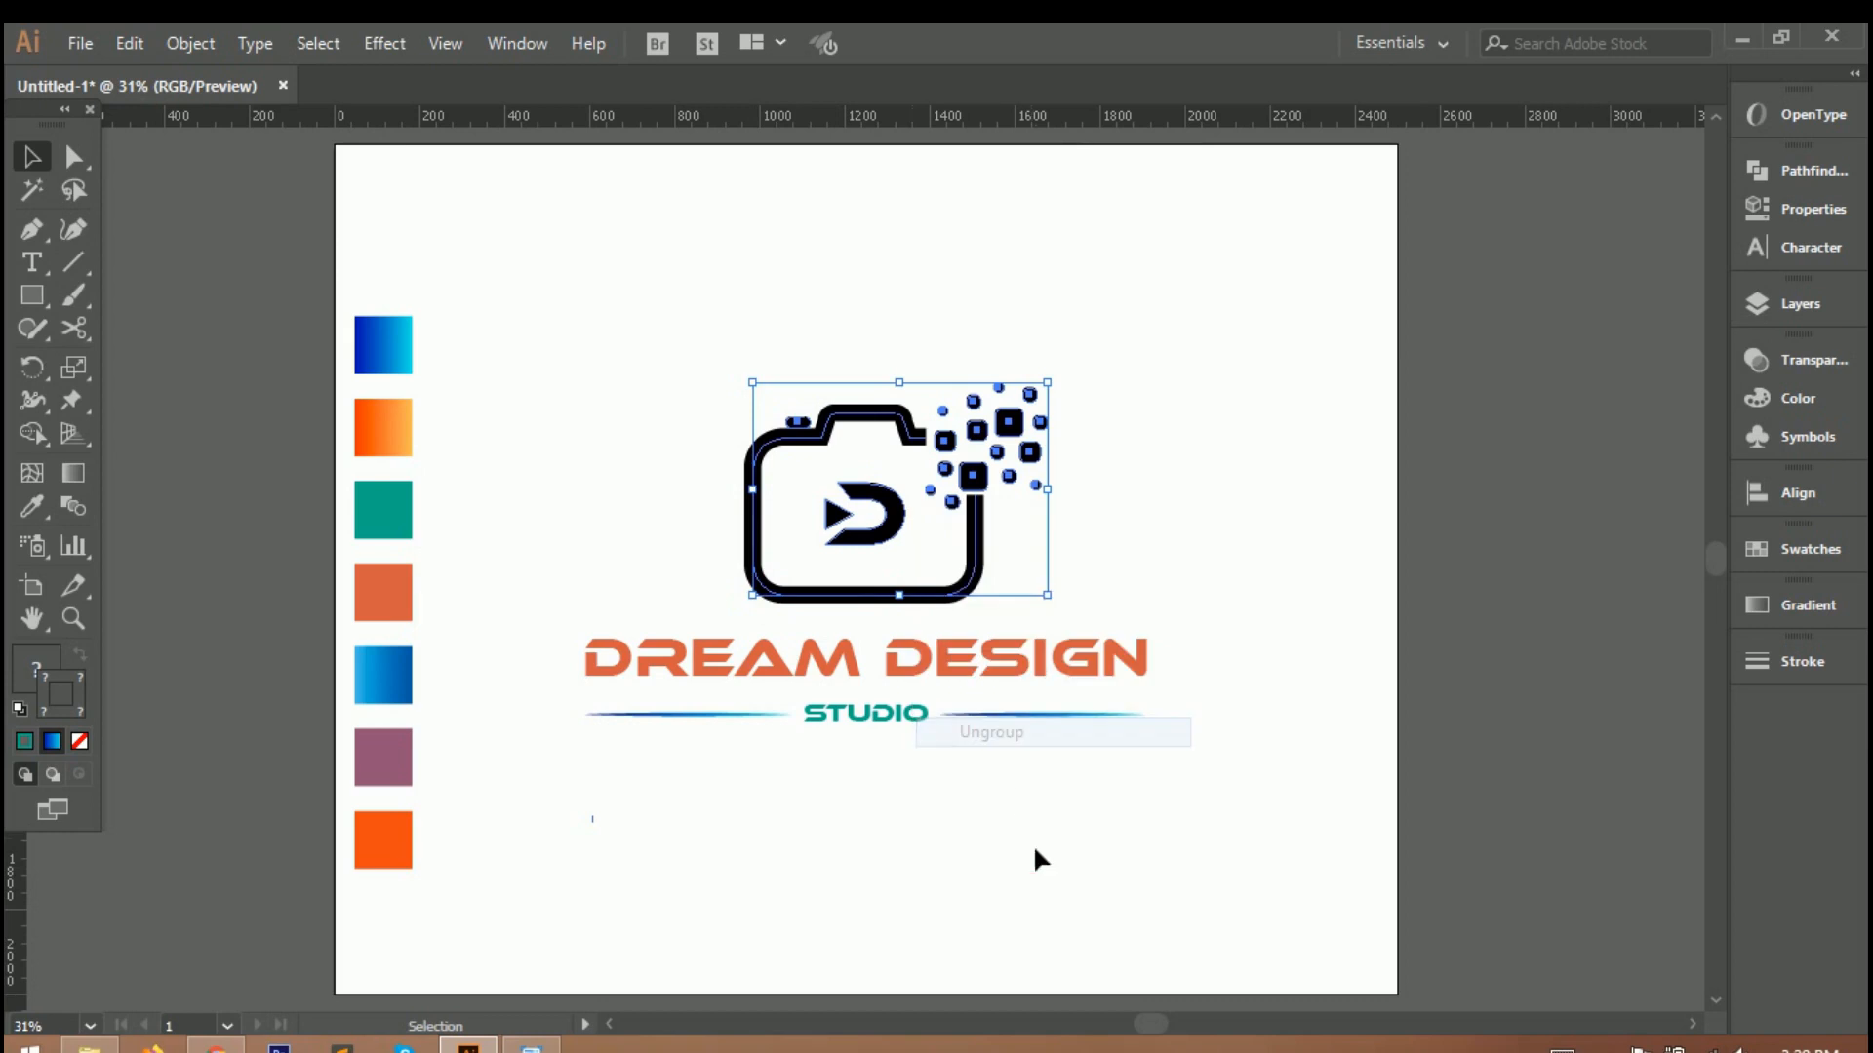
left_click(1034, 845)
Give the camera outline a teal stroke matching the teal swatch, with no fill.
left_click(942, 596)
left_click(33, 517)
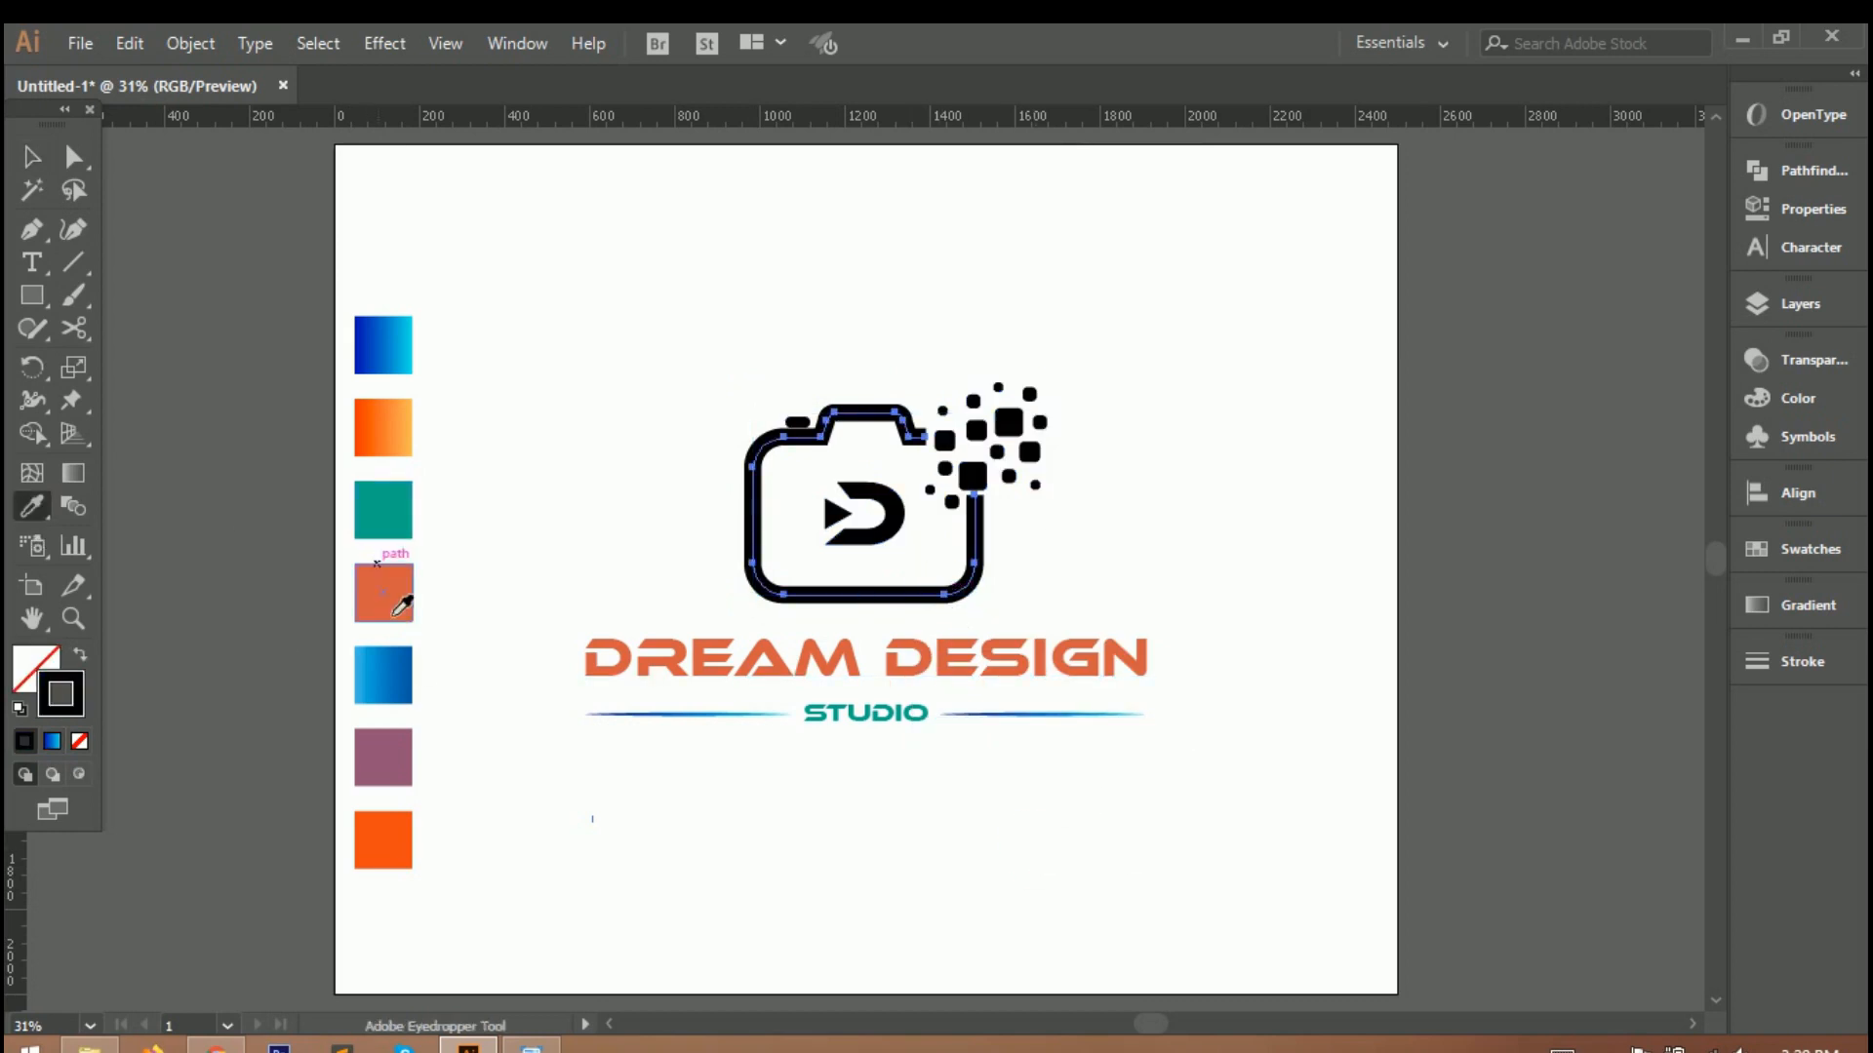
left_click(371, 526)
left_click(32, 667)
left_click(76, 740)
left_click(64, 709)
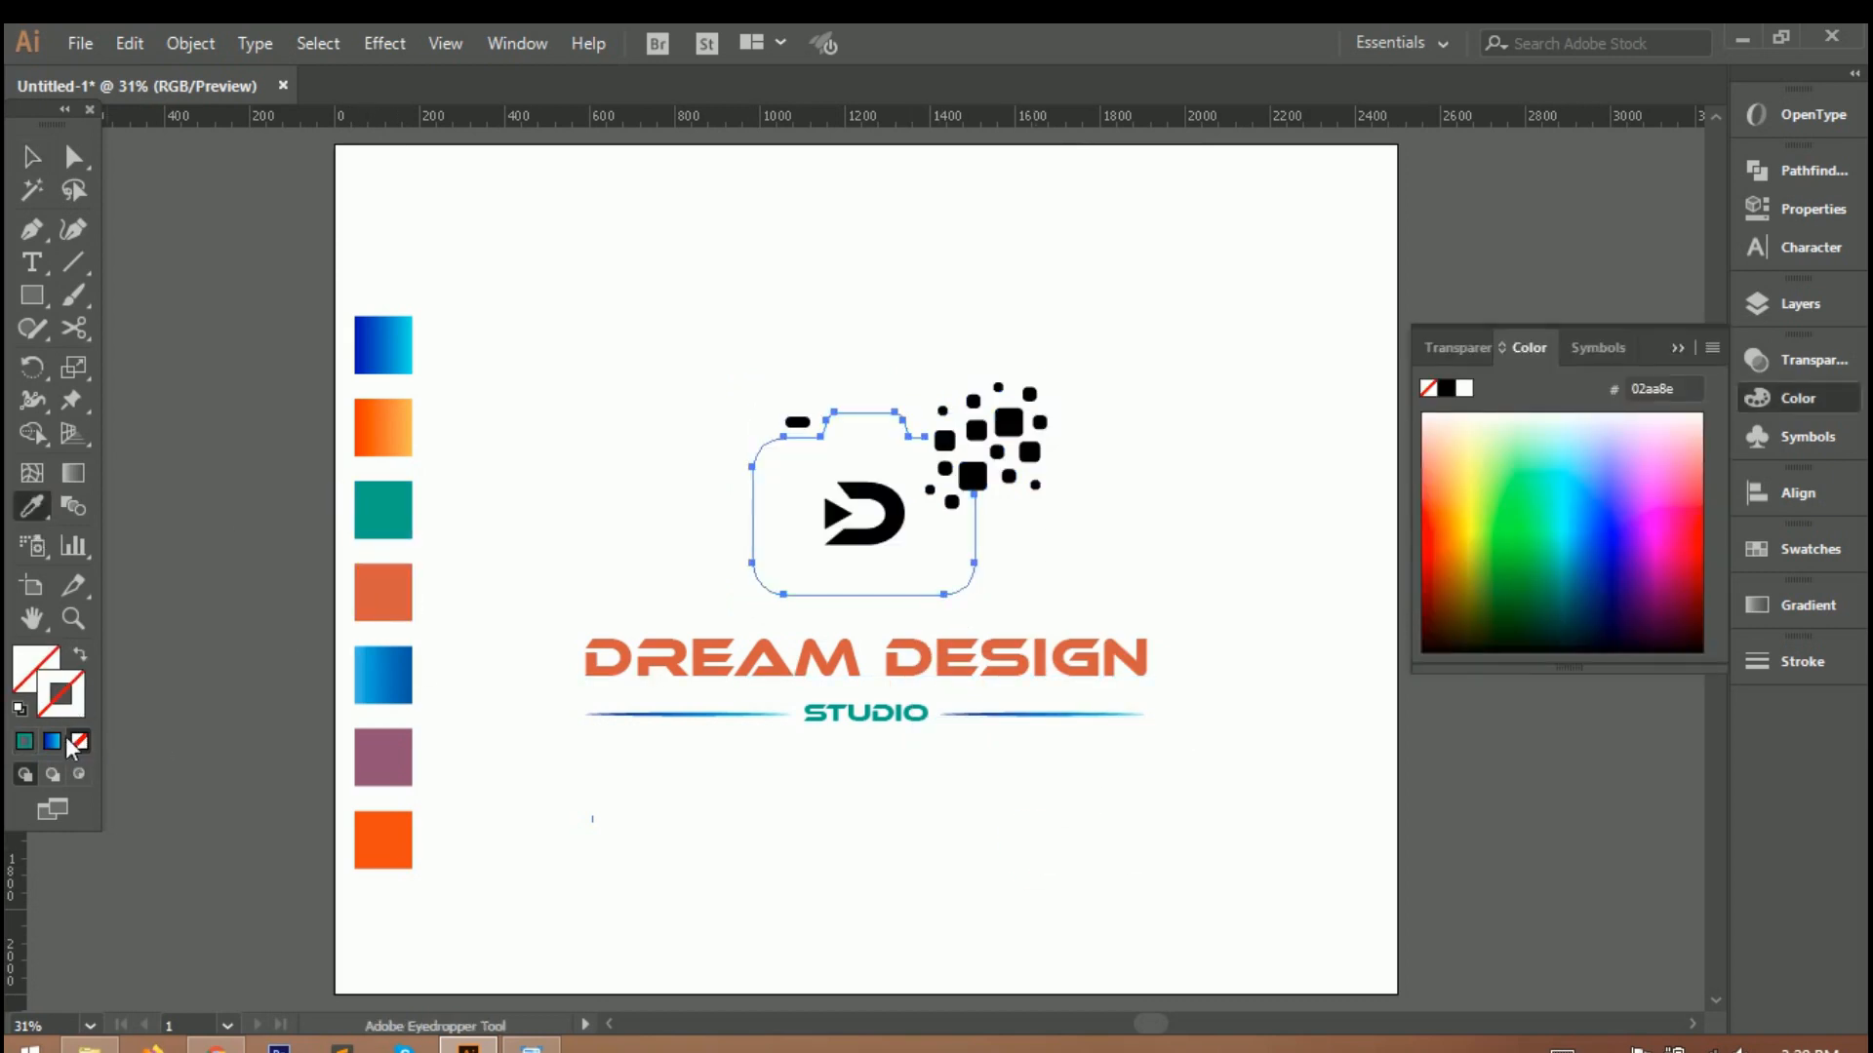
left_click(52, 741)
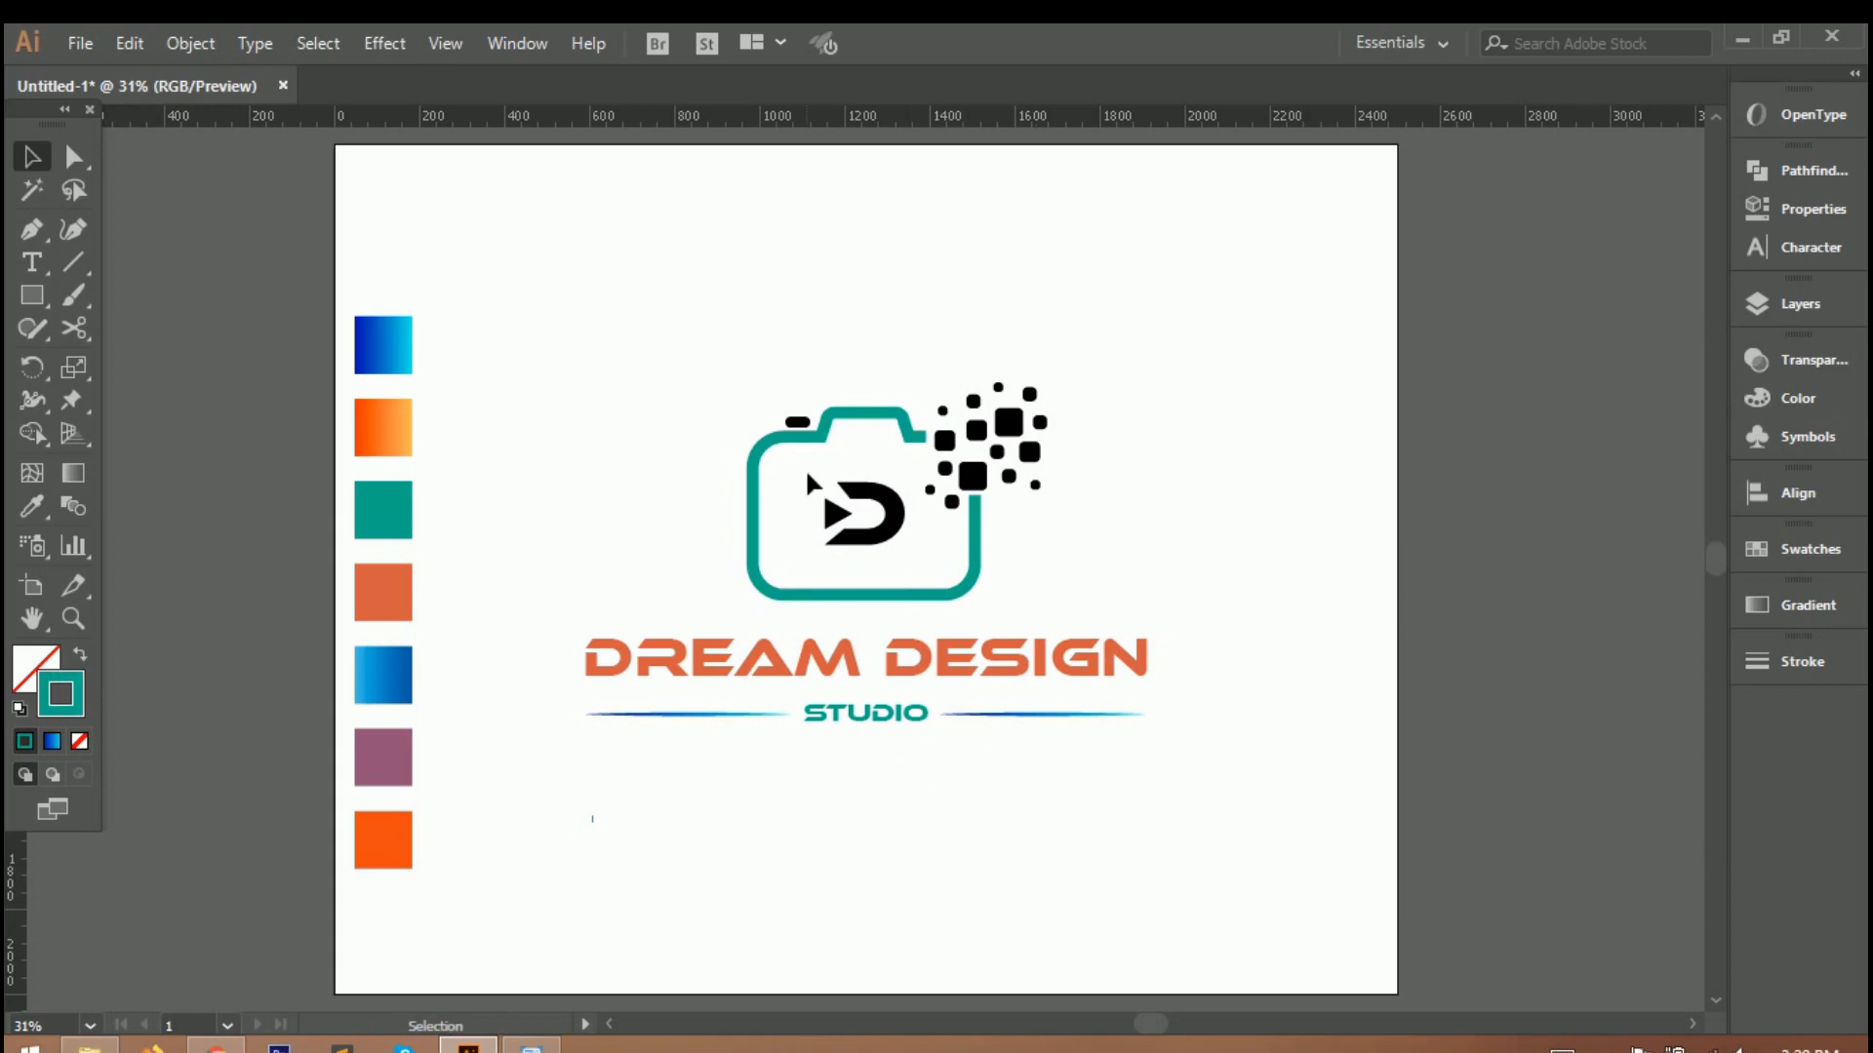
Recolour the small shutter button on top of the camera with the coral swatch.
left_click(797, 422)
key("i")
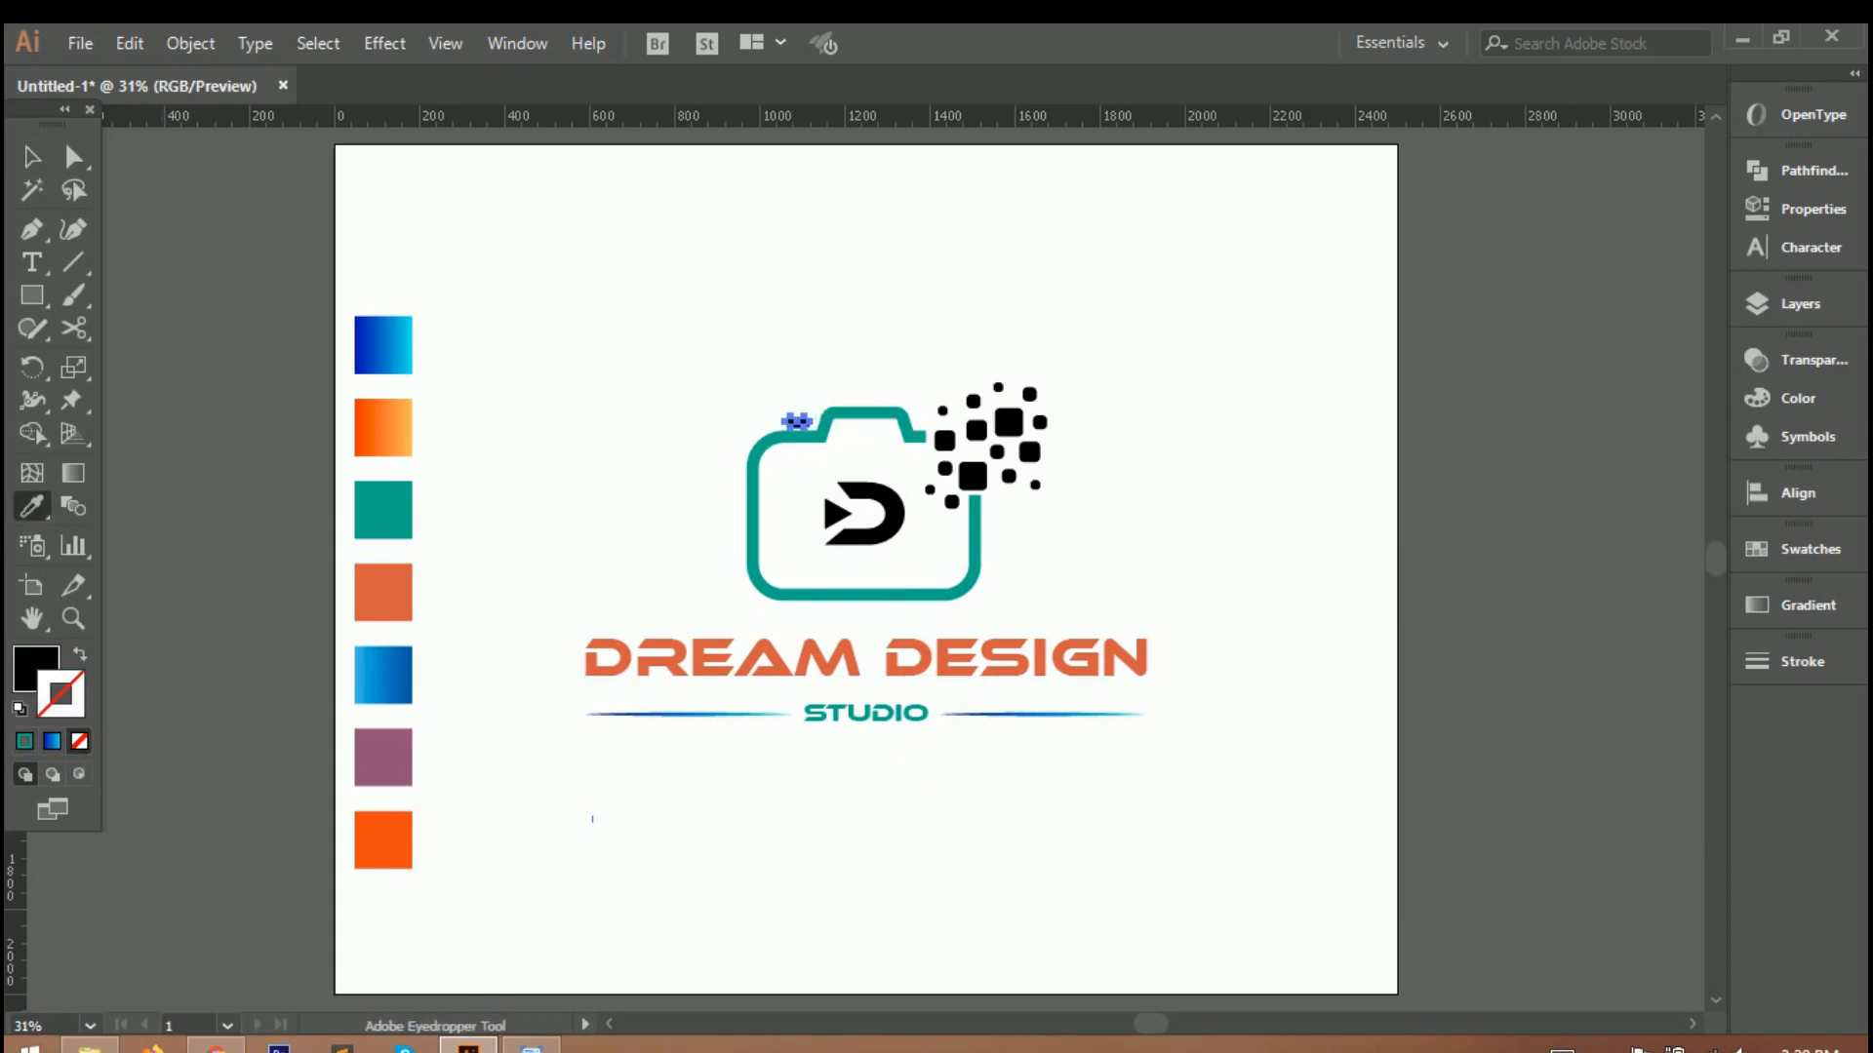
left_click(406, 669)
left_click(402, 590)
key("v")
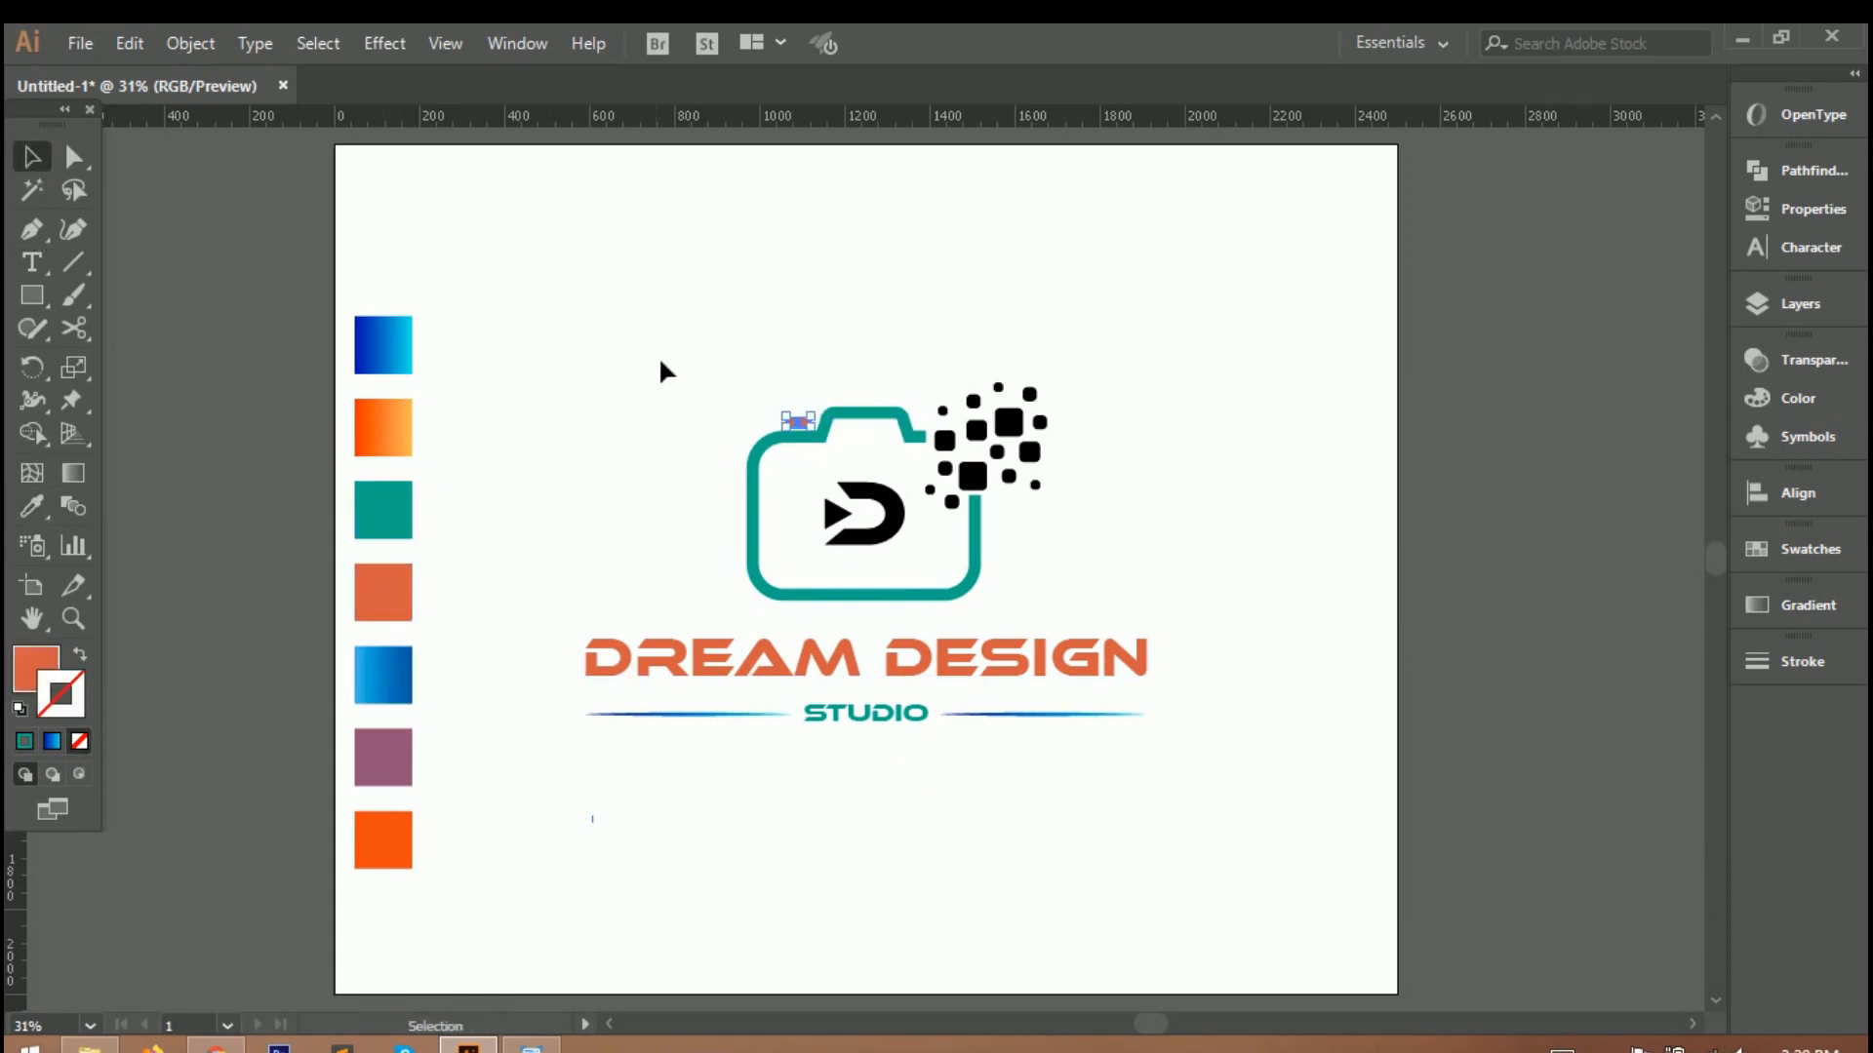
Recolour the letter D and the small triangle inside it with the coral swatch.
left_click(871, 534)
left_click(32, 506)
left_click(382, 590)
key("v")
left_click(683, 342)
left_click(836, 514)
left_click(33, 506)
left_click(398, 580)
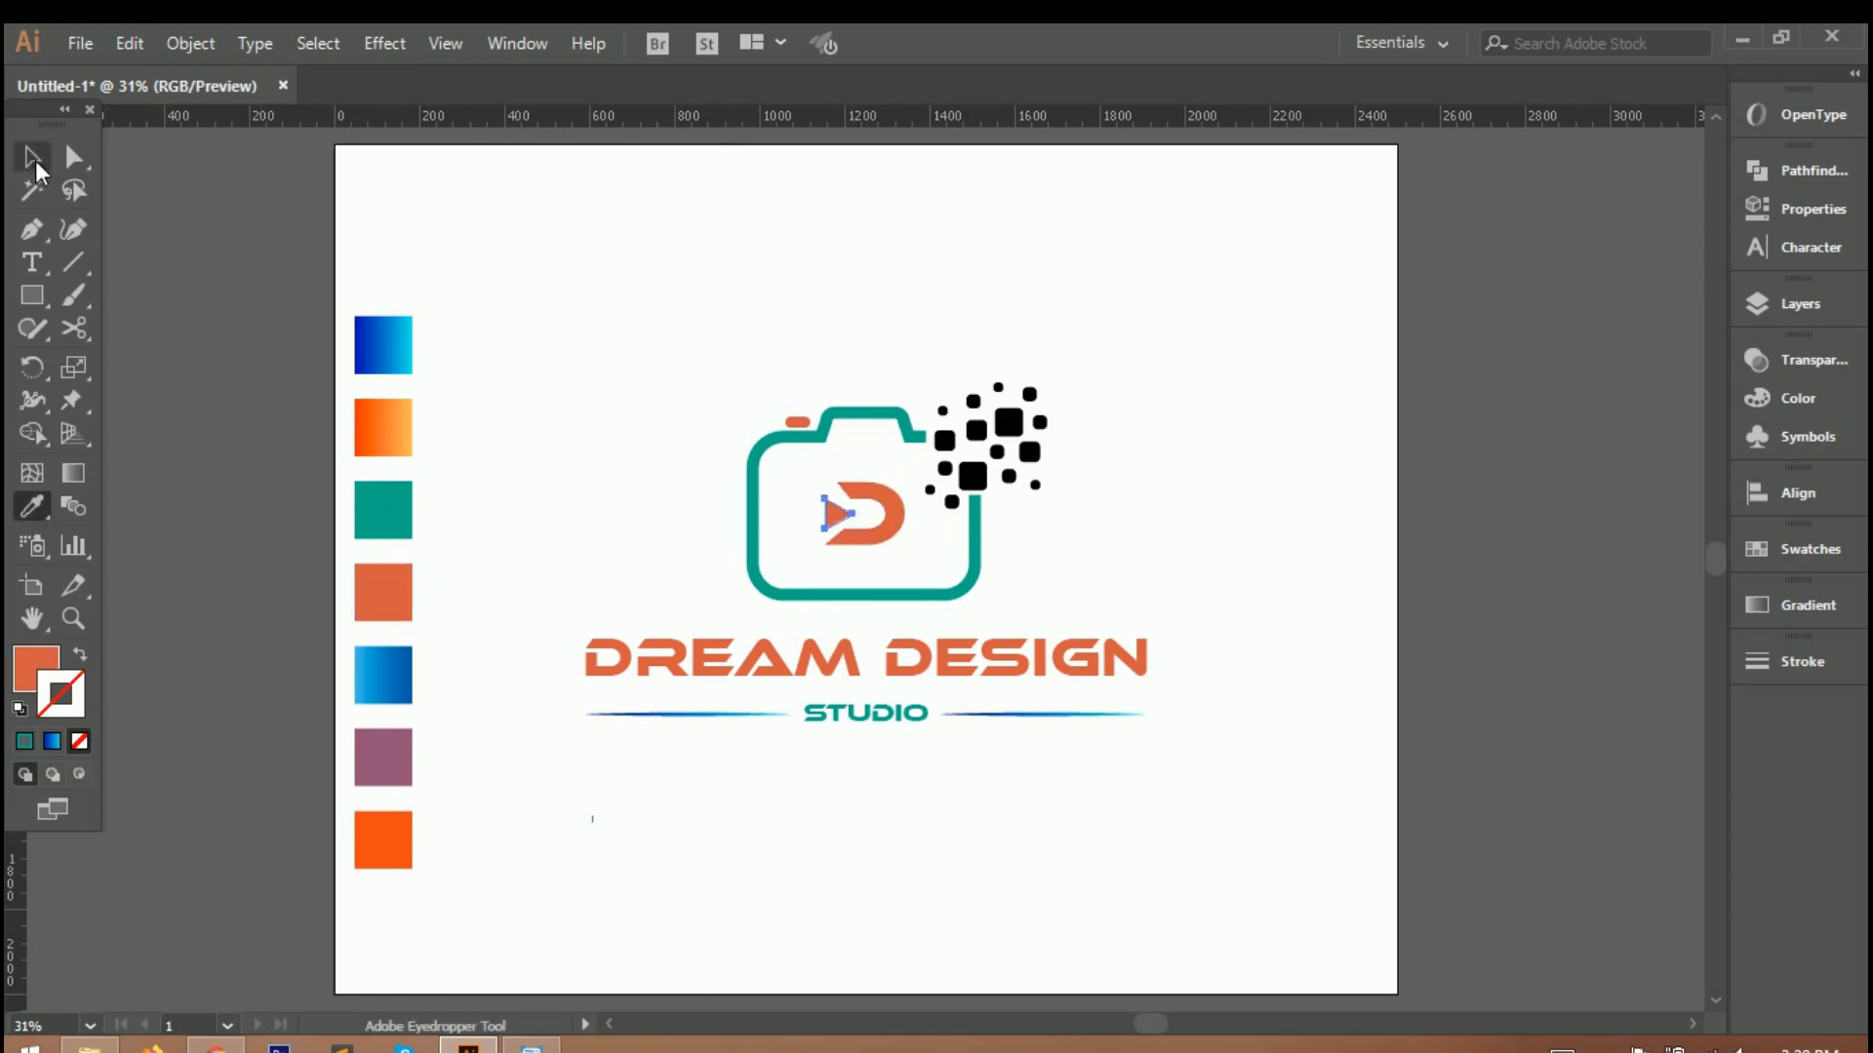
left_click(32, 157)
left_click(591, 258)
Recolour four of the scattered squares, including the two largest, with the purple swatch.
scroll(985, 419, "up", 3)
left_click(1032, 429)
left_click(962, 542, "shift")
left_click(905, 474, "shift")
left_click(1079, 369, "shift")
left_click(35, 508)
scroll(293, 597, "right", 1)
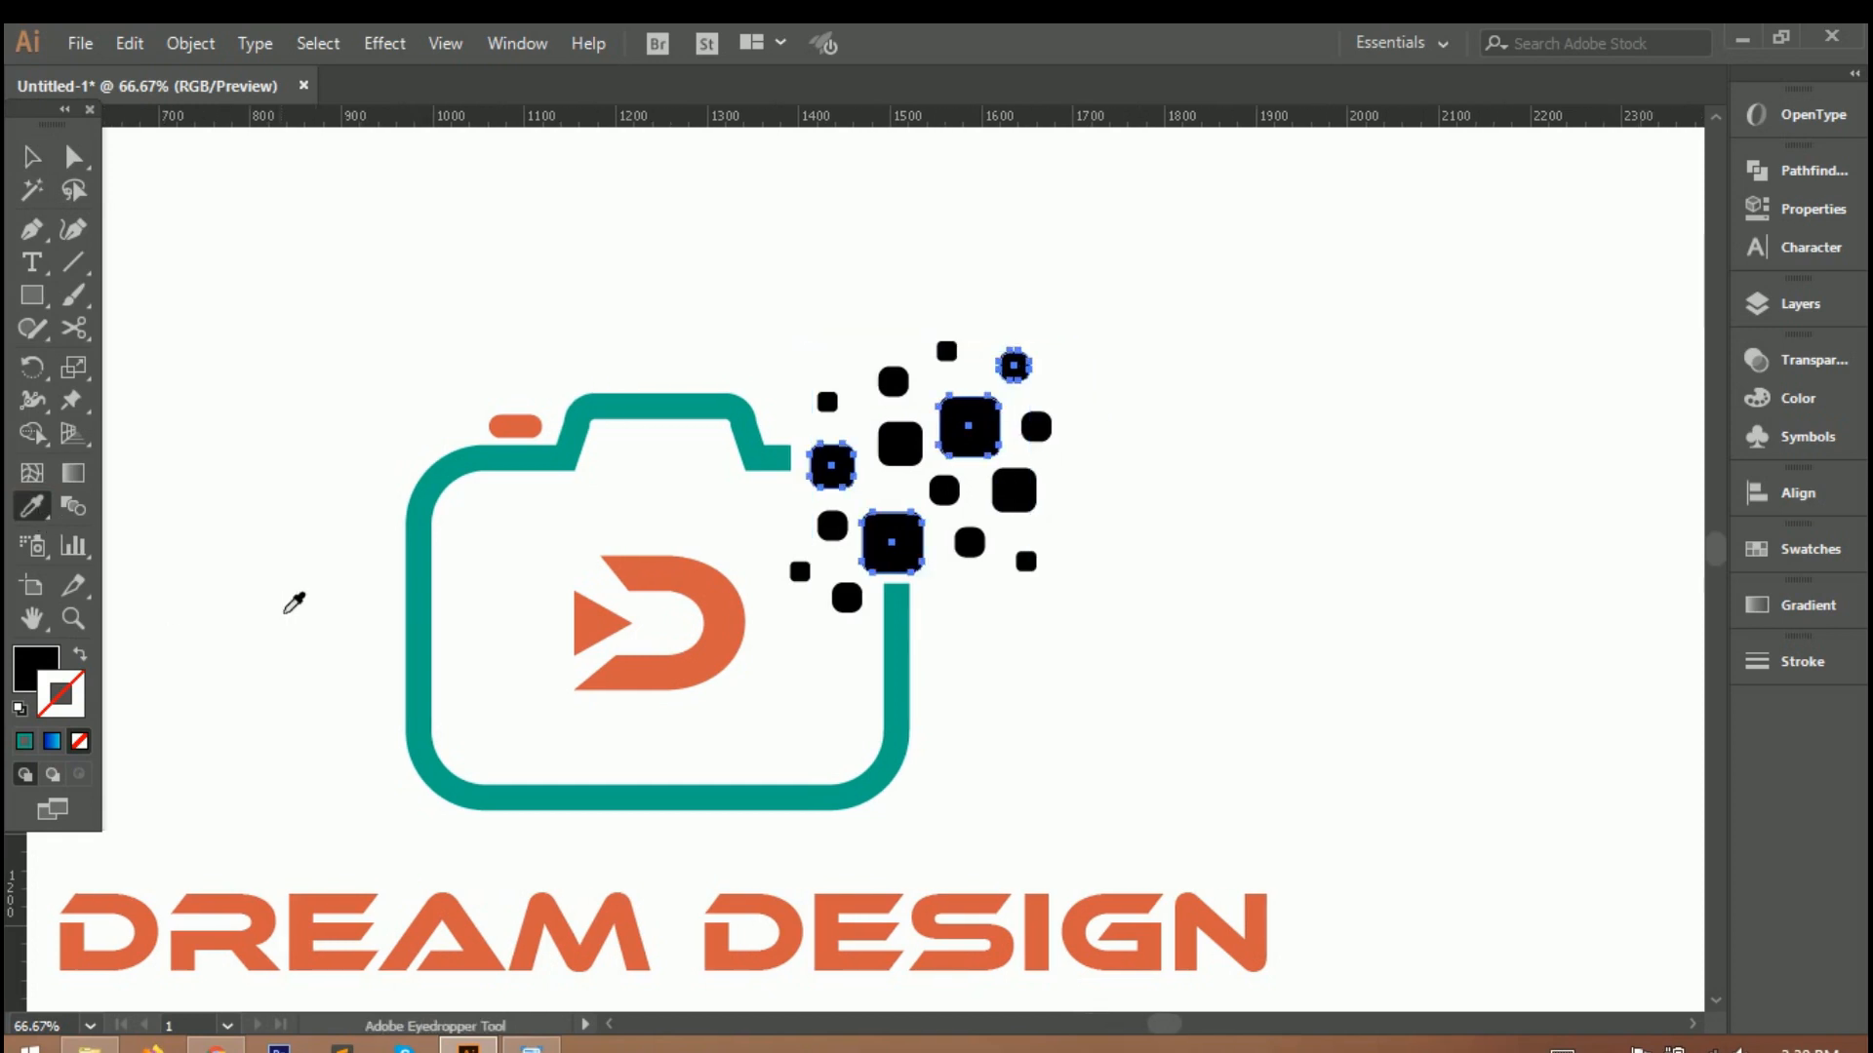
scroll(299, 589, "down", 2)
scroll(293, 583, "down", 1)
scroll(273, 663, "left", 2)
key("ctrl+0")
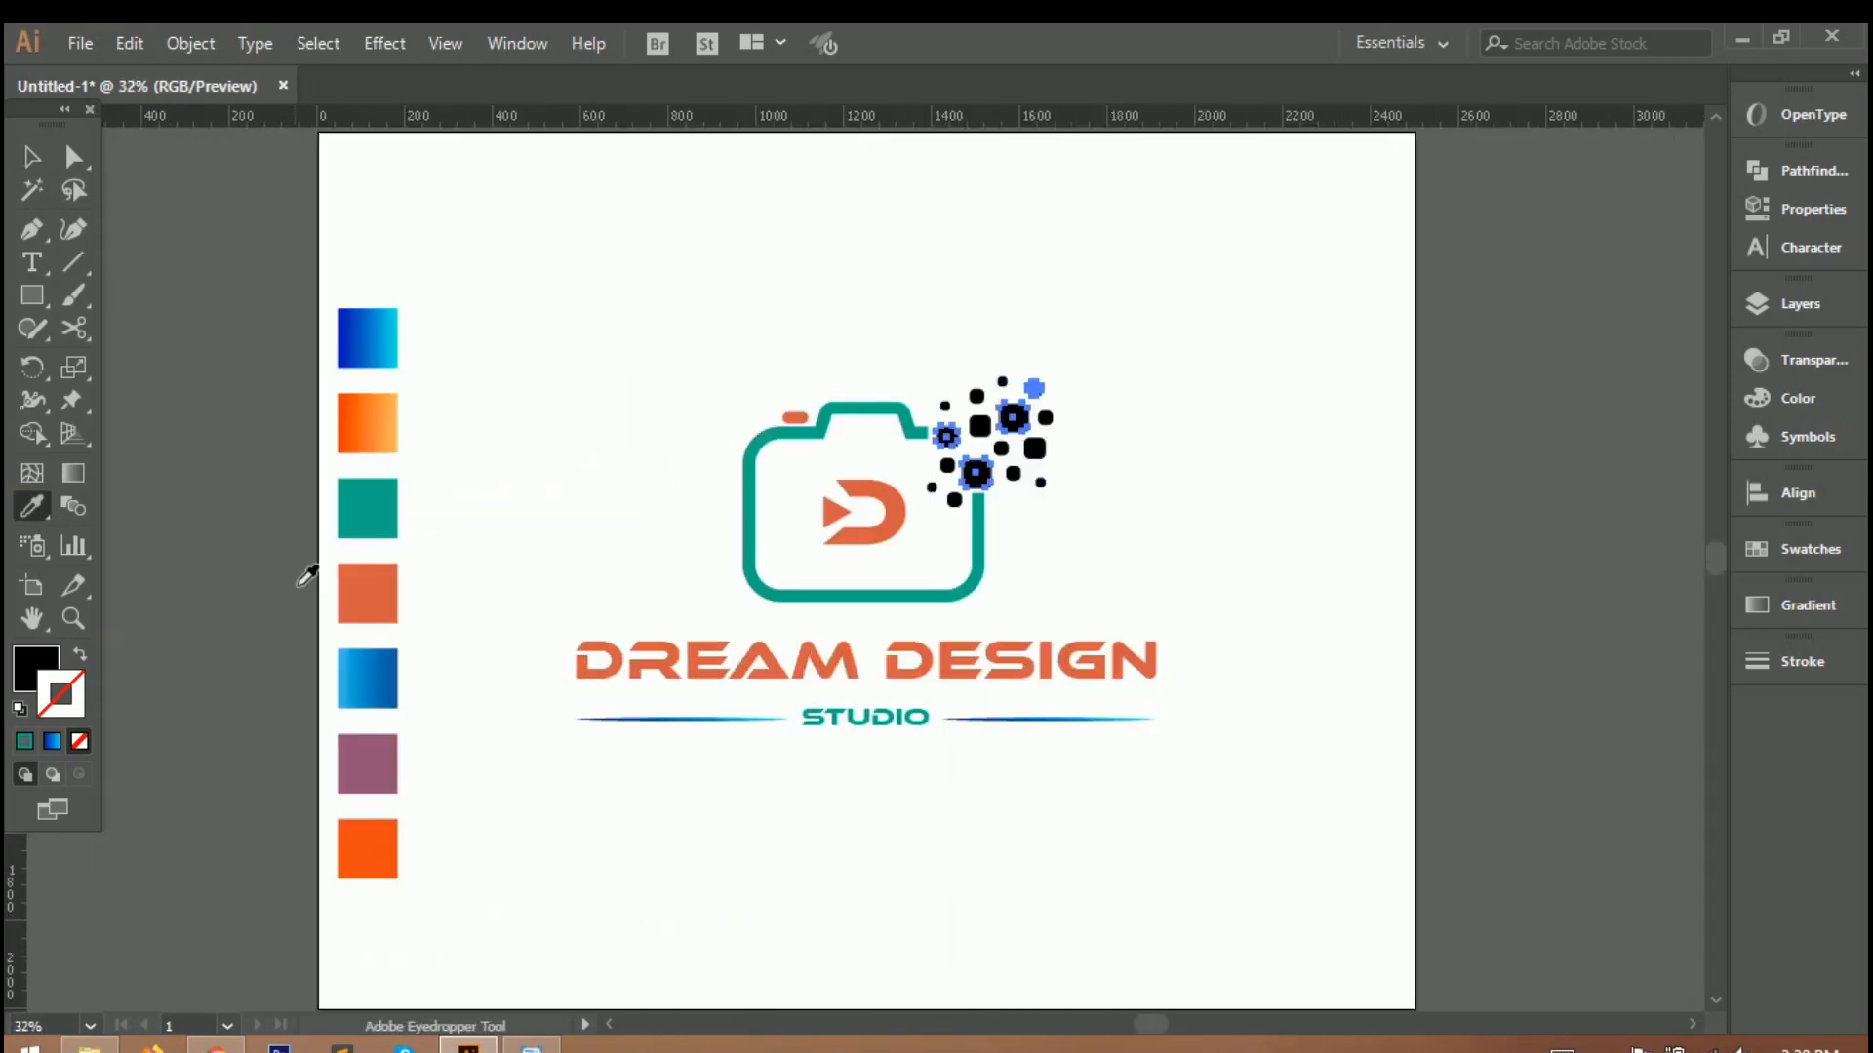
left_click(359, 780)
key("v")
left_click(1242, 543)
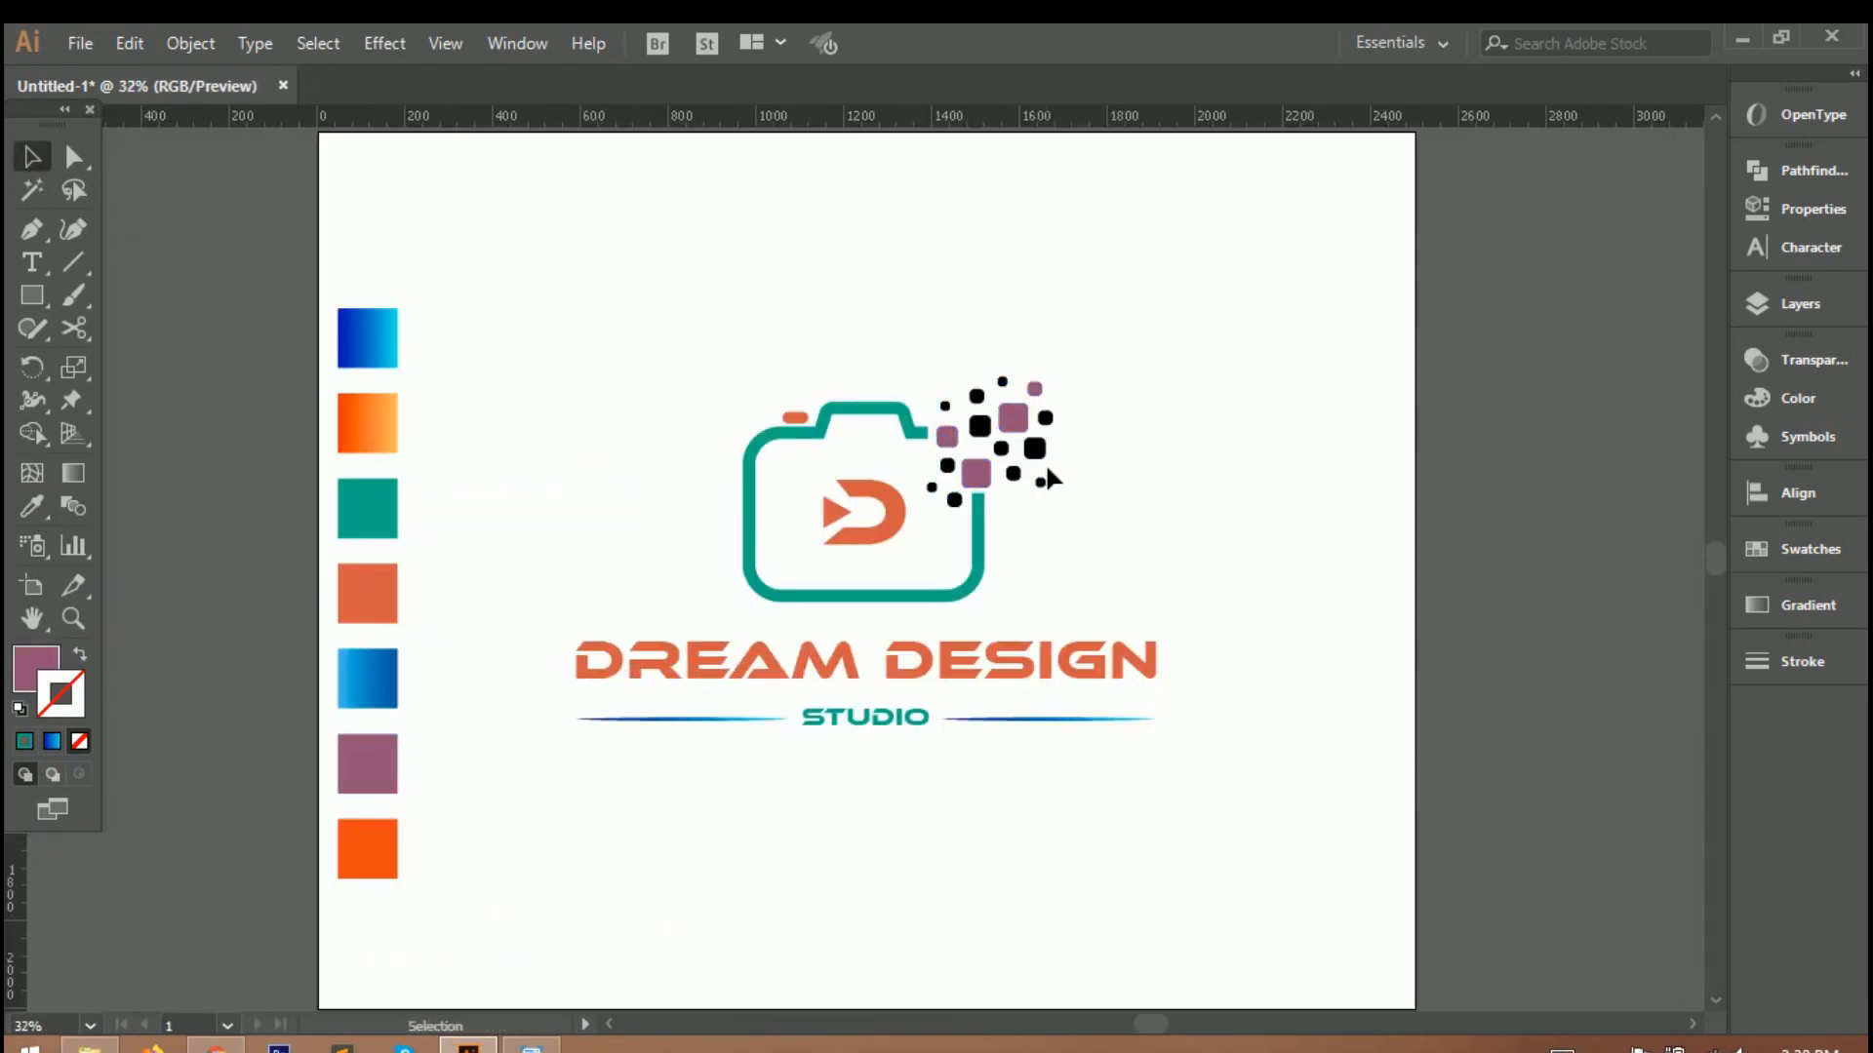
Recolour five of the smaller scattered squares with the solid bright orange swatch.
scroll(1053, 478, "up", 2)
left_click(867, 482)
left_click(863, 358, "shift")
left_click(929, 338, "shift")
left_click(1061, 518, "shift")
left_click(1072, 382, "shift")
left_click(31, 506)
scroll(166, 786, "left", 6)
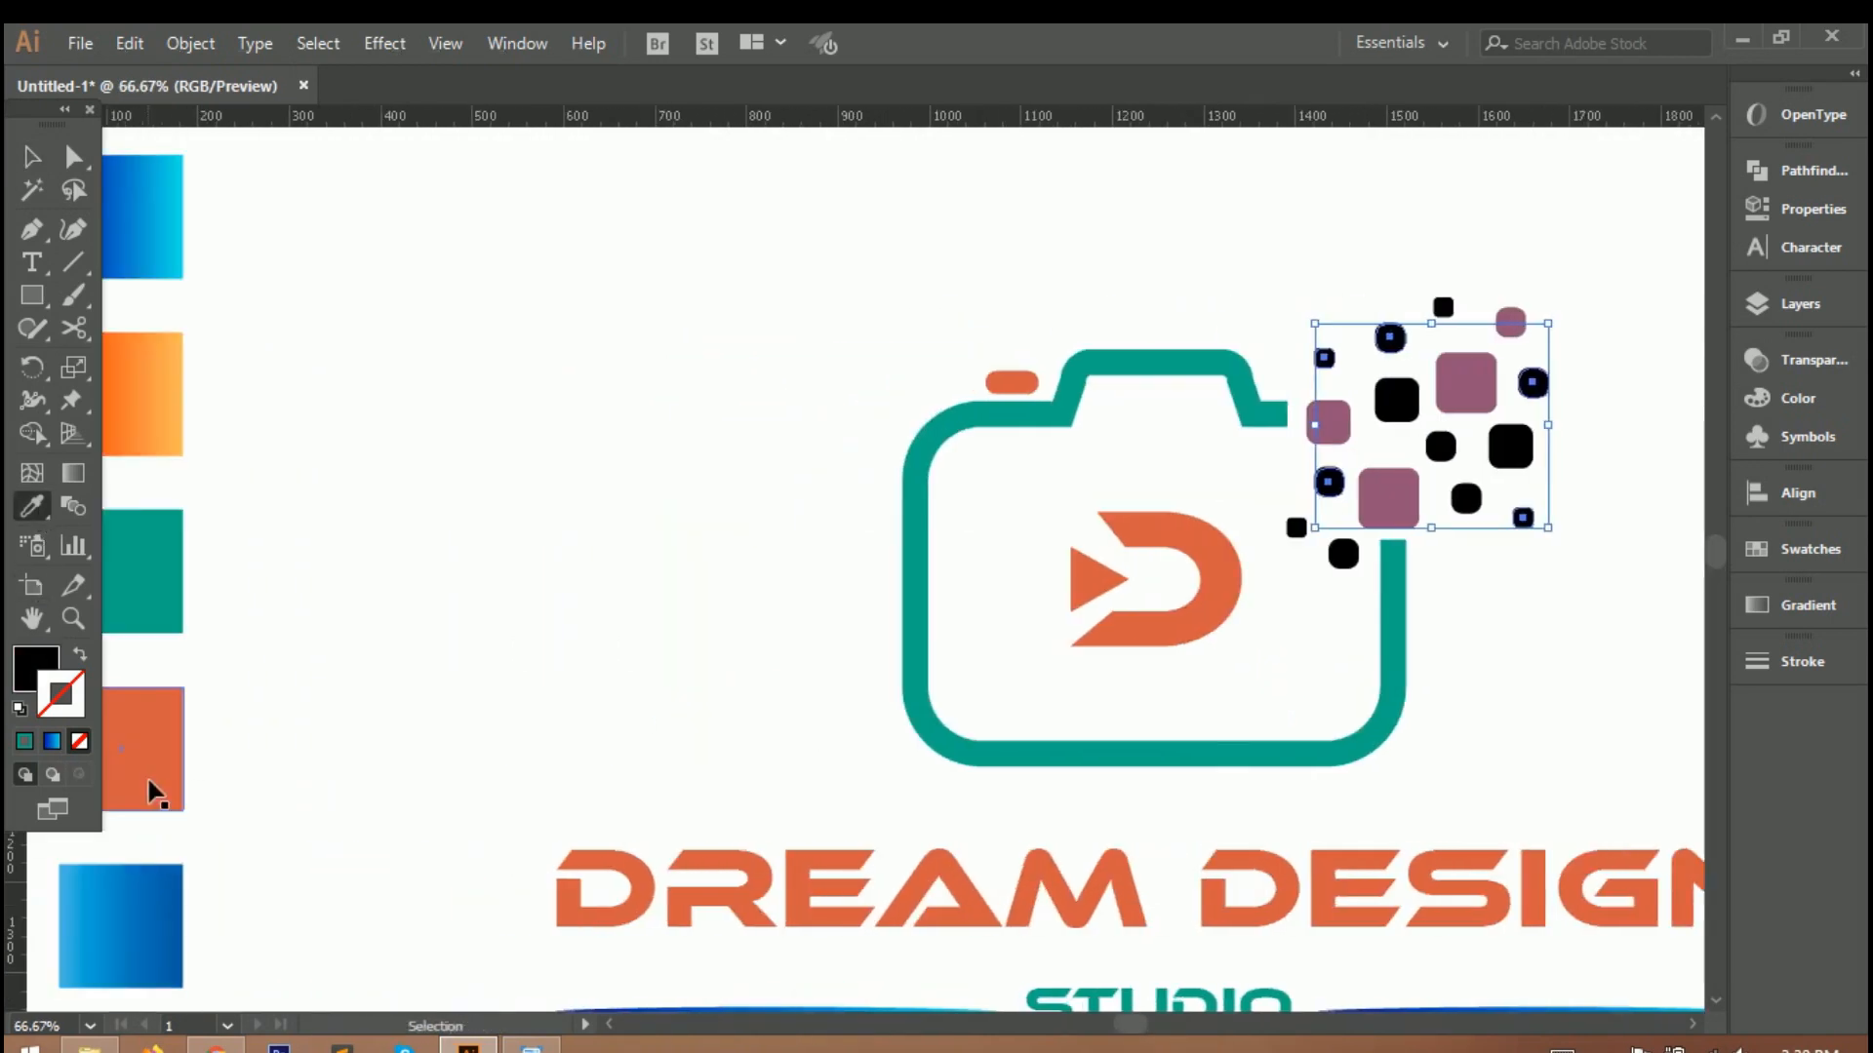
scroll(263, 780, "down", 3)
left_click(263, 781)
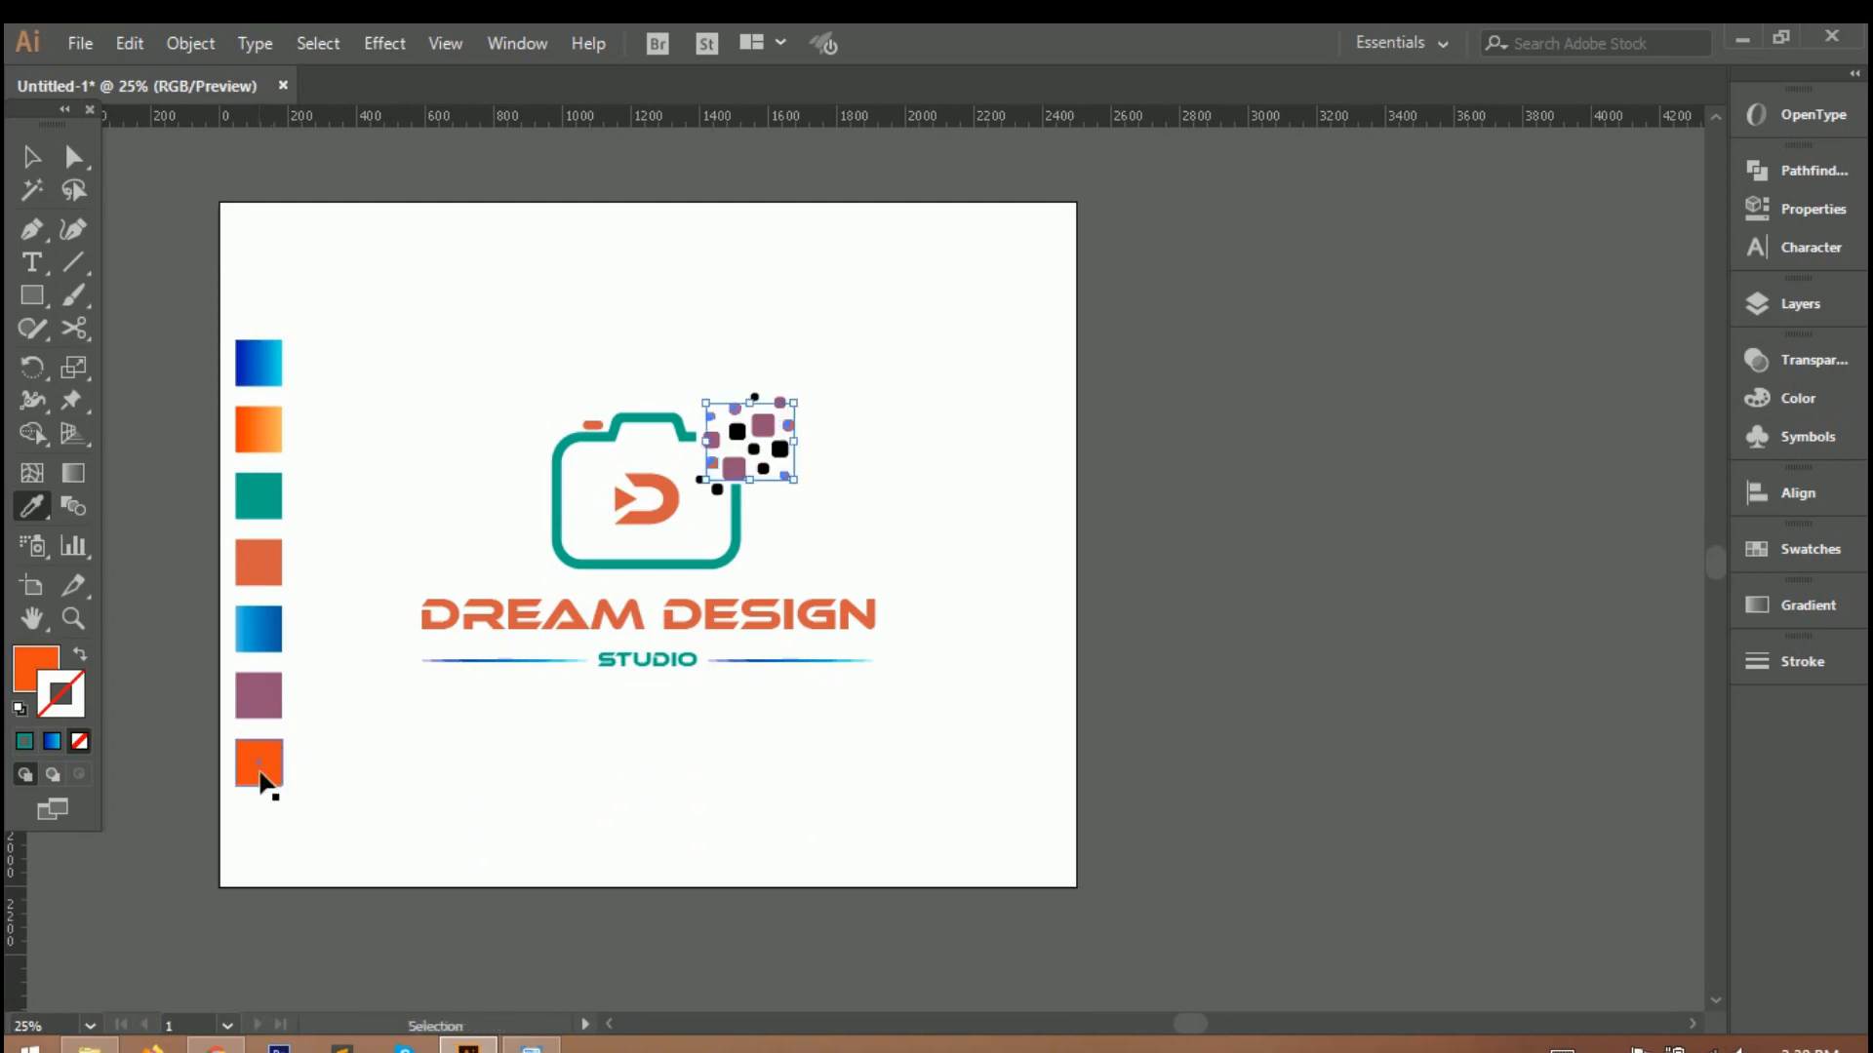
key("ctrl+0")
left_click(33, 157)
Recolour four of the remaining black squares, including the tiny topmost one, with the teal-green swatch.
left_click(1012, 393)
left_click(1004, 385)
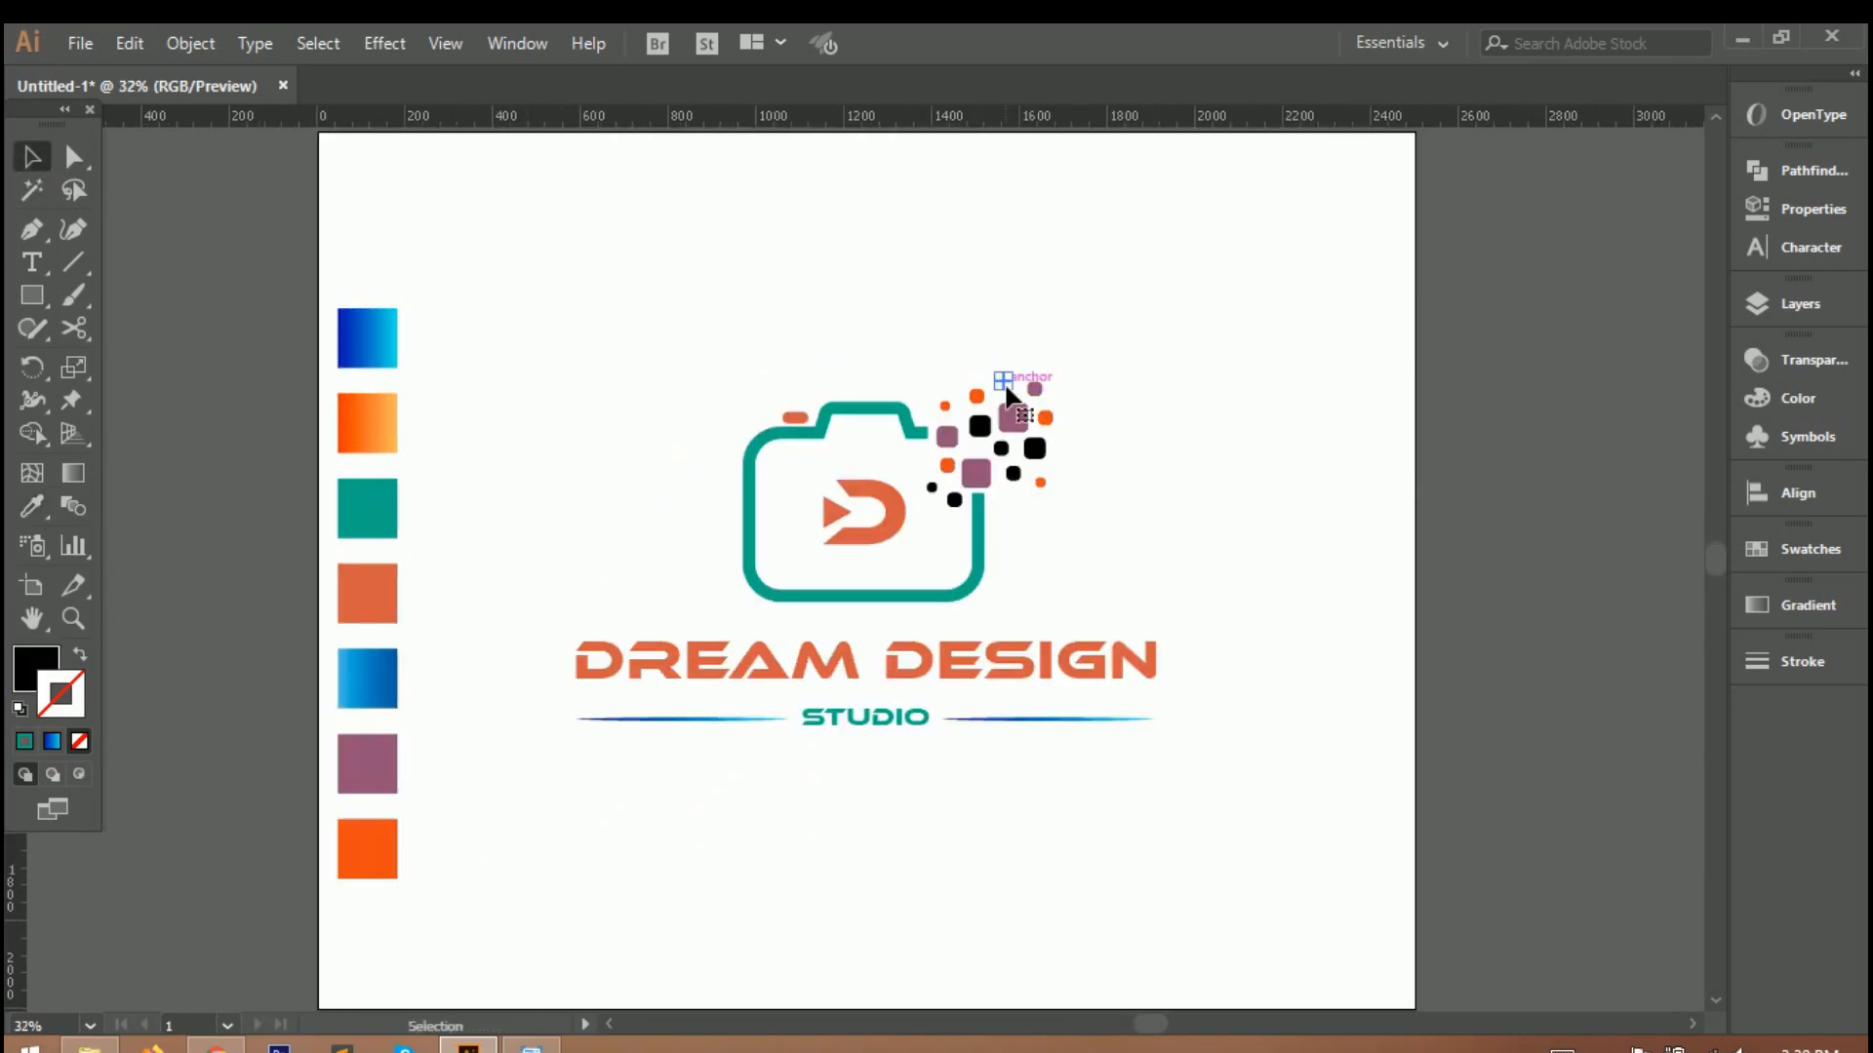
left_click(999, 450, "shift")
left_click(1034, 448, "shift")
left_click(931, 486, "shift")
key("i")
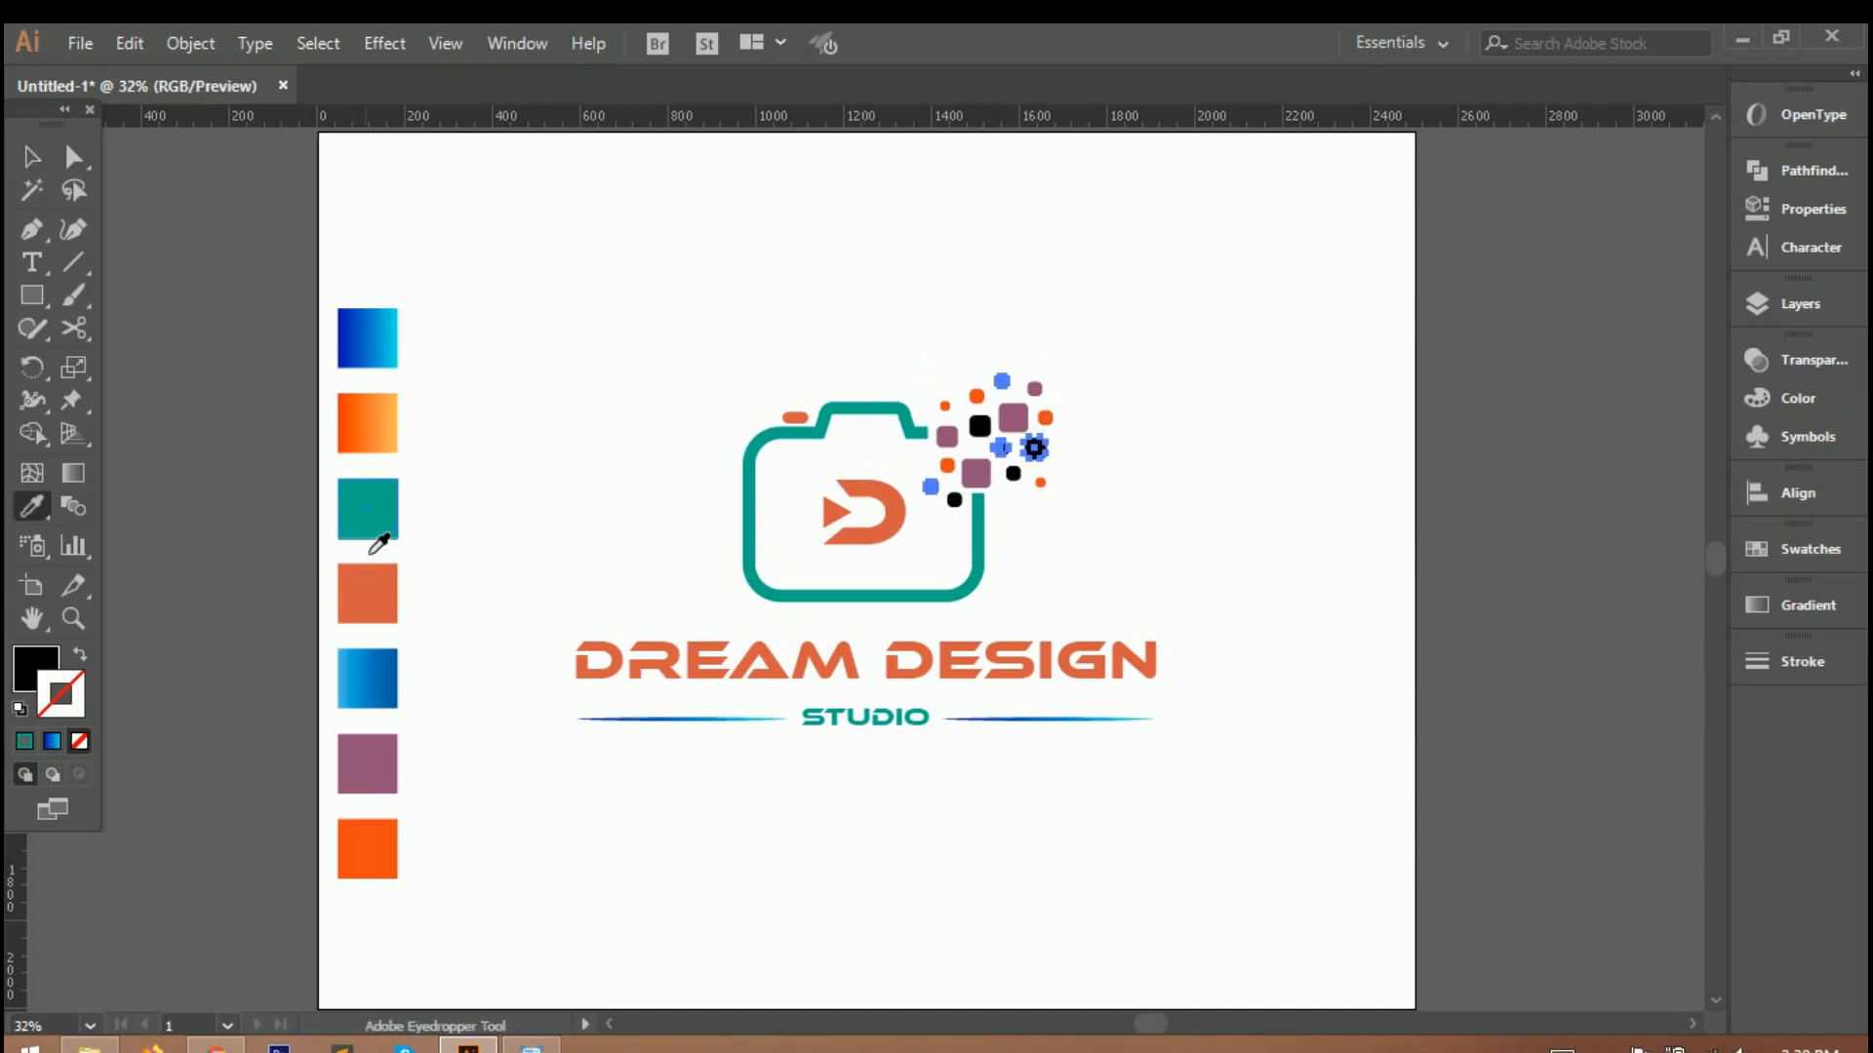
left_click(379, 544)
left_click(29, 160)
left_click(909, 358)
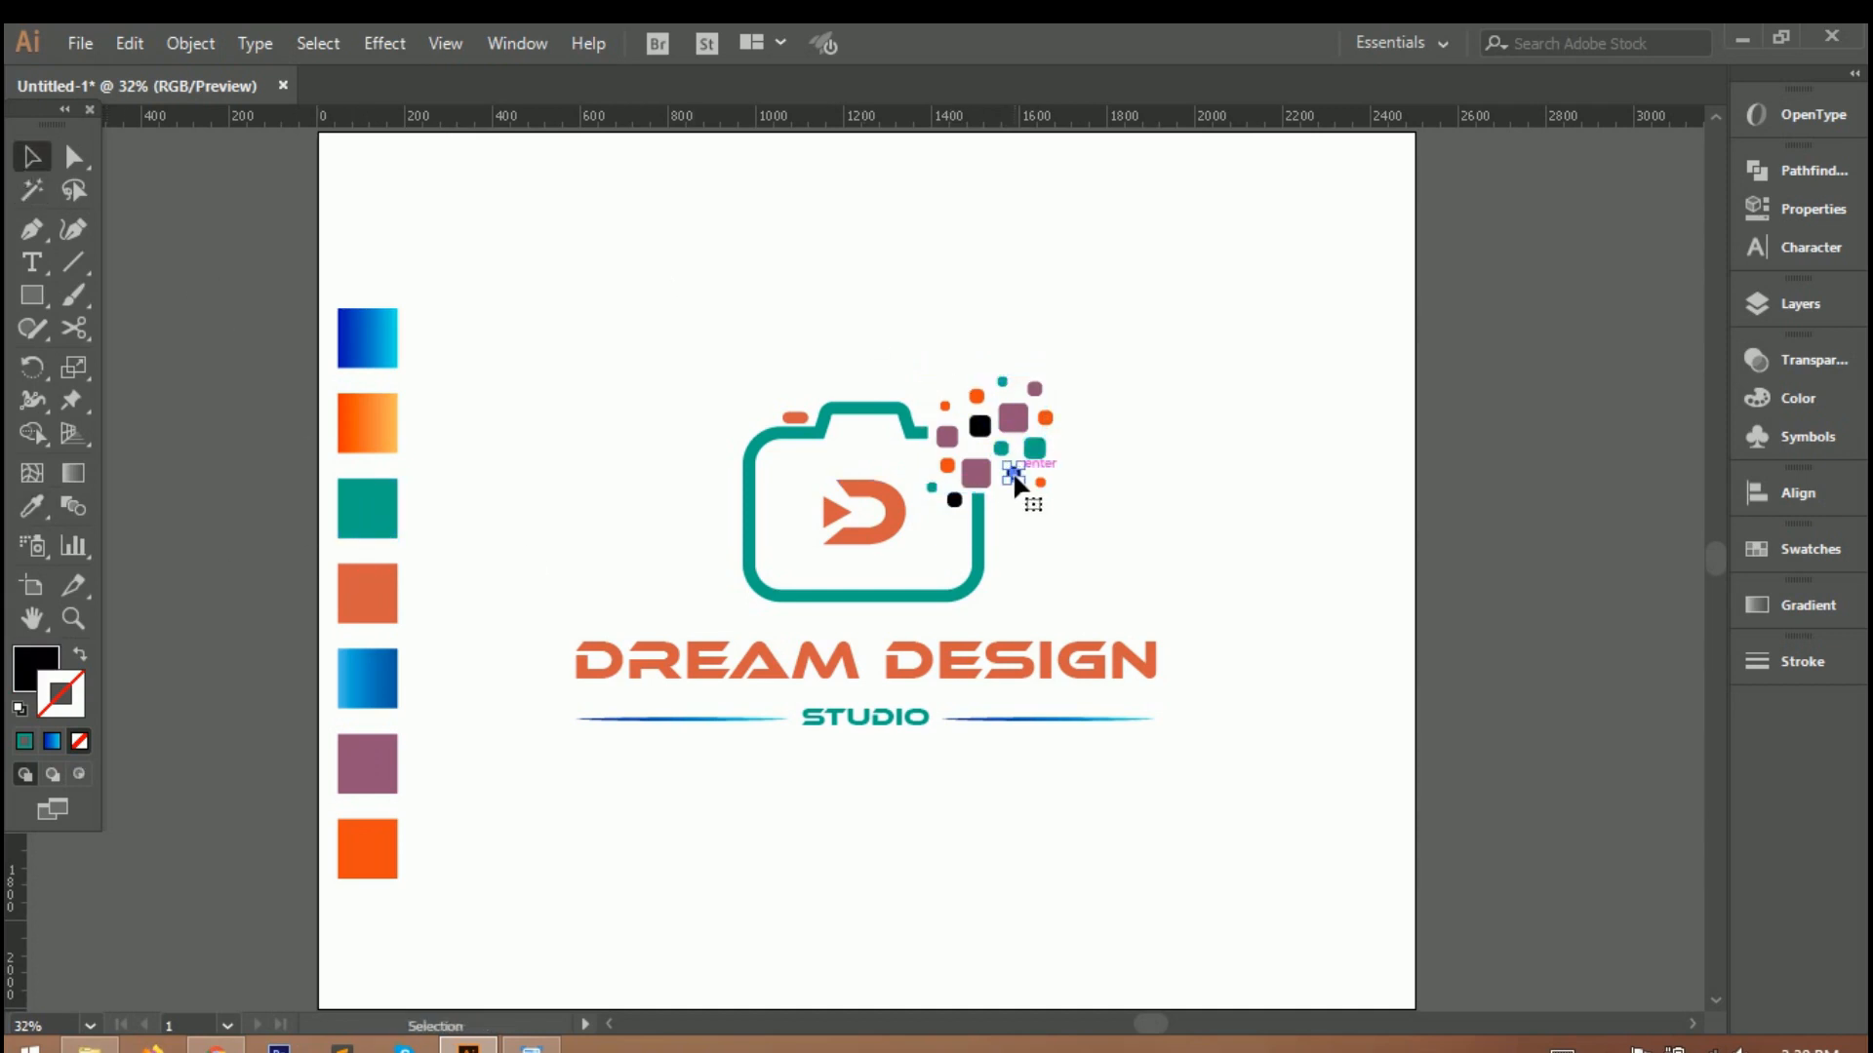
Recolour the last three black squares in the scattered group with the coral swatch.
left_click(979, 426, "shift")
left_click(954, 499, "shift")
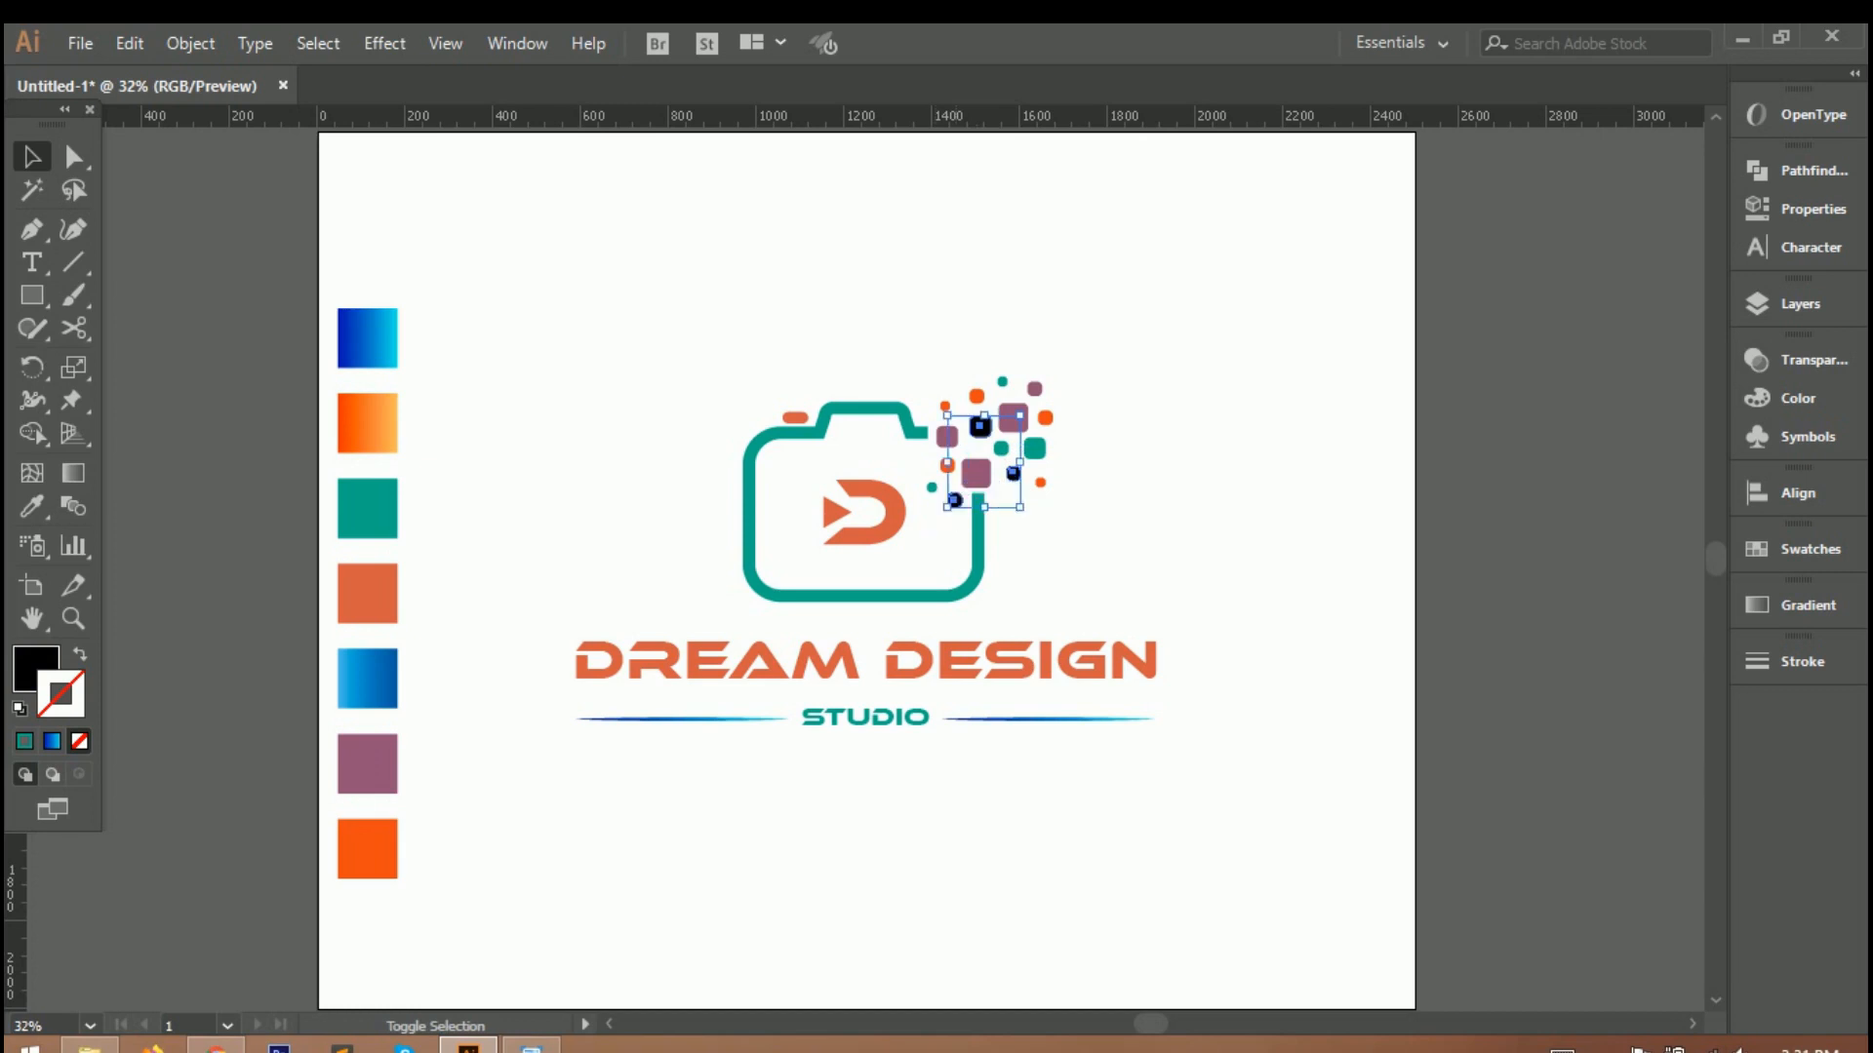
key("i")
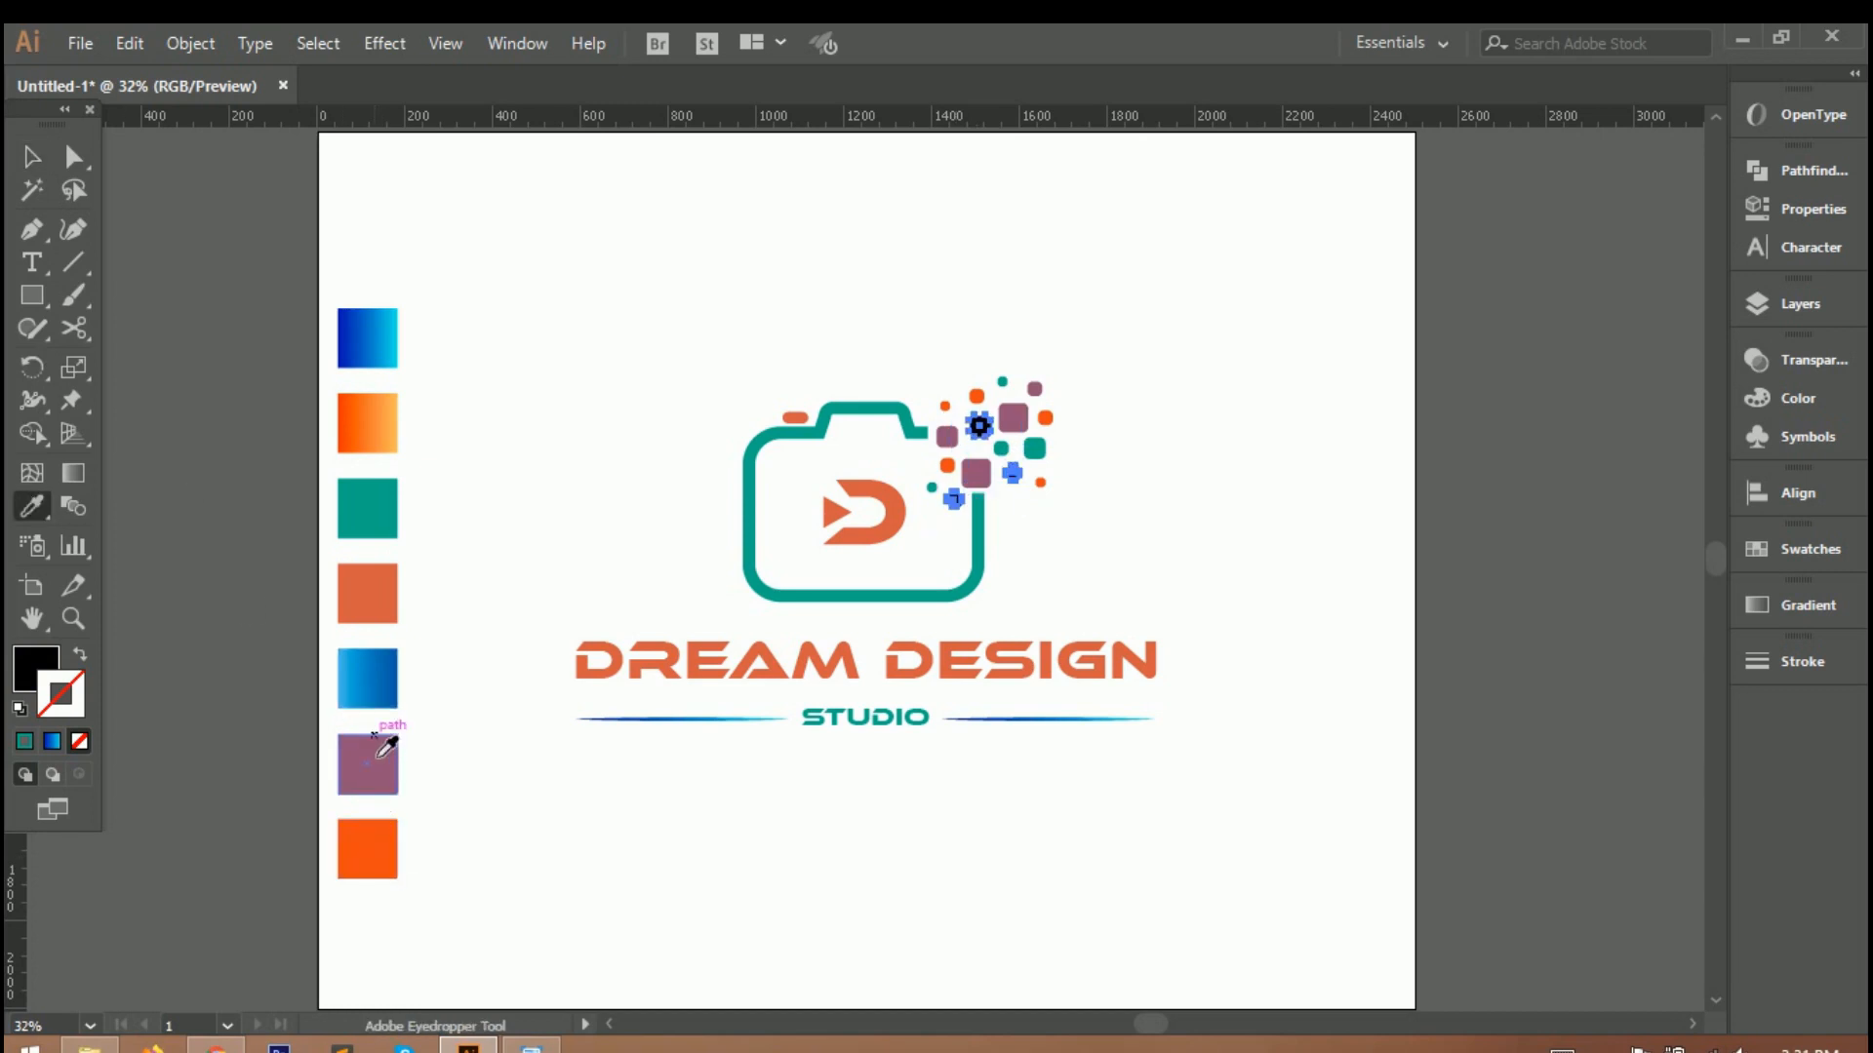
left_click(367, 620)
left_click(33, 158)
key("ctrl+shift+a")
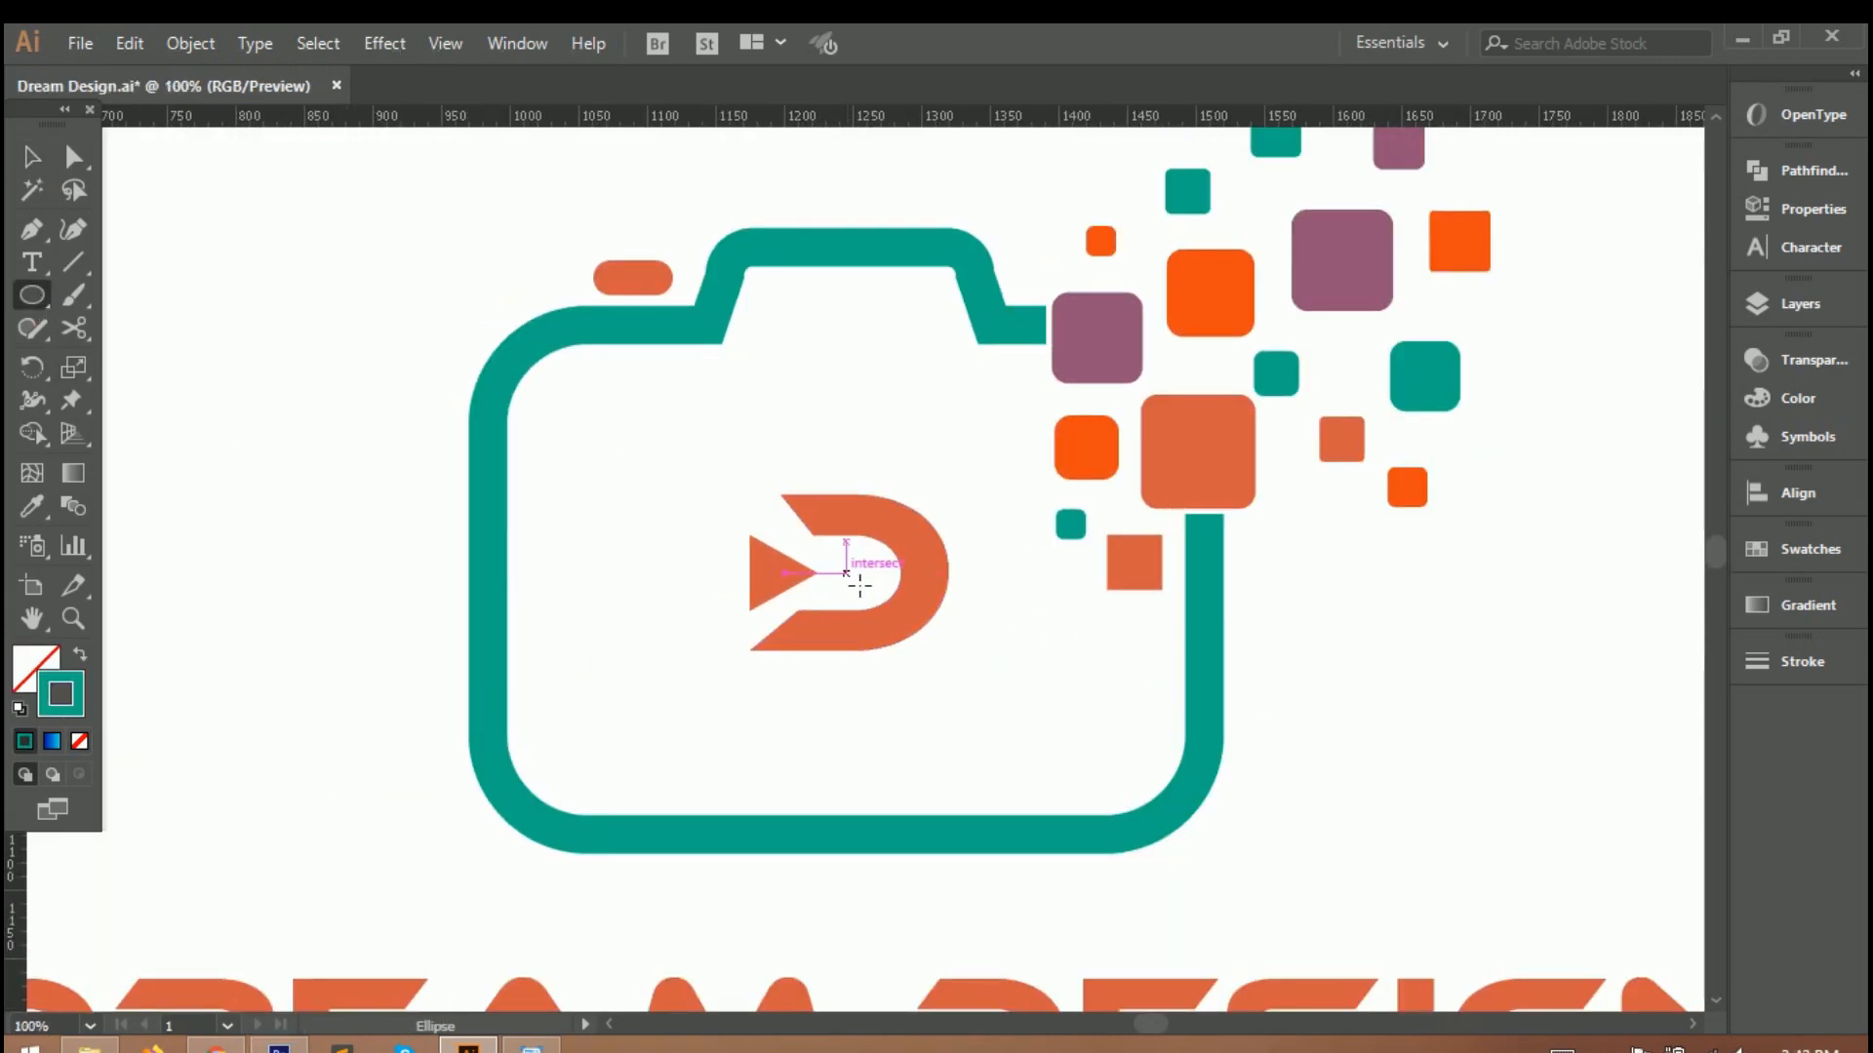
Draw an unfilled circle with a teal-green outline around the letter D as the camera's lens ring.
left_click_drag(854, 574, 1020, 721)
key("ctrl+0")
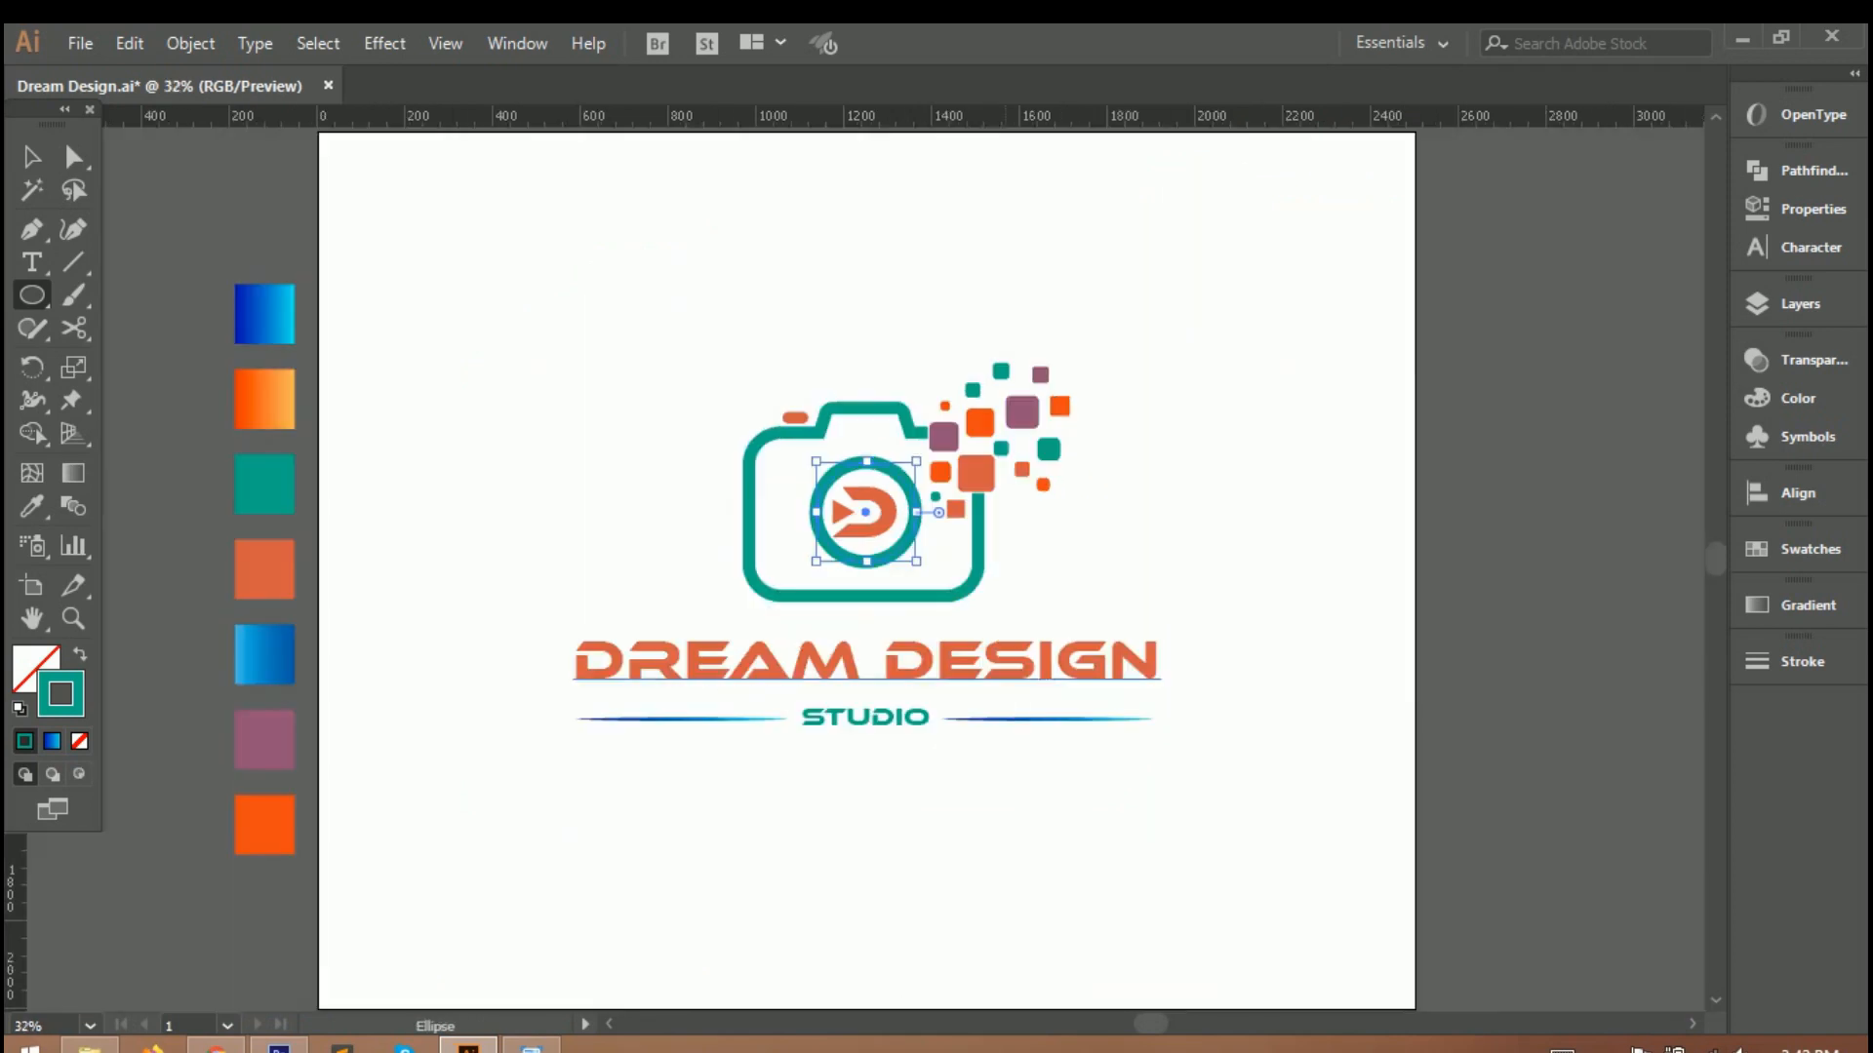
left_click(33, 157)
left_click(630, 291)
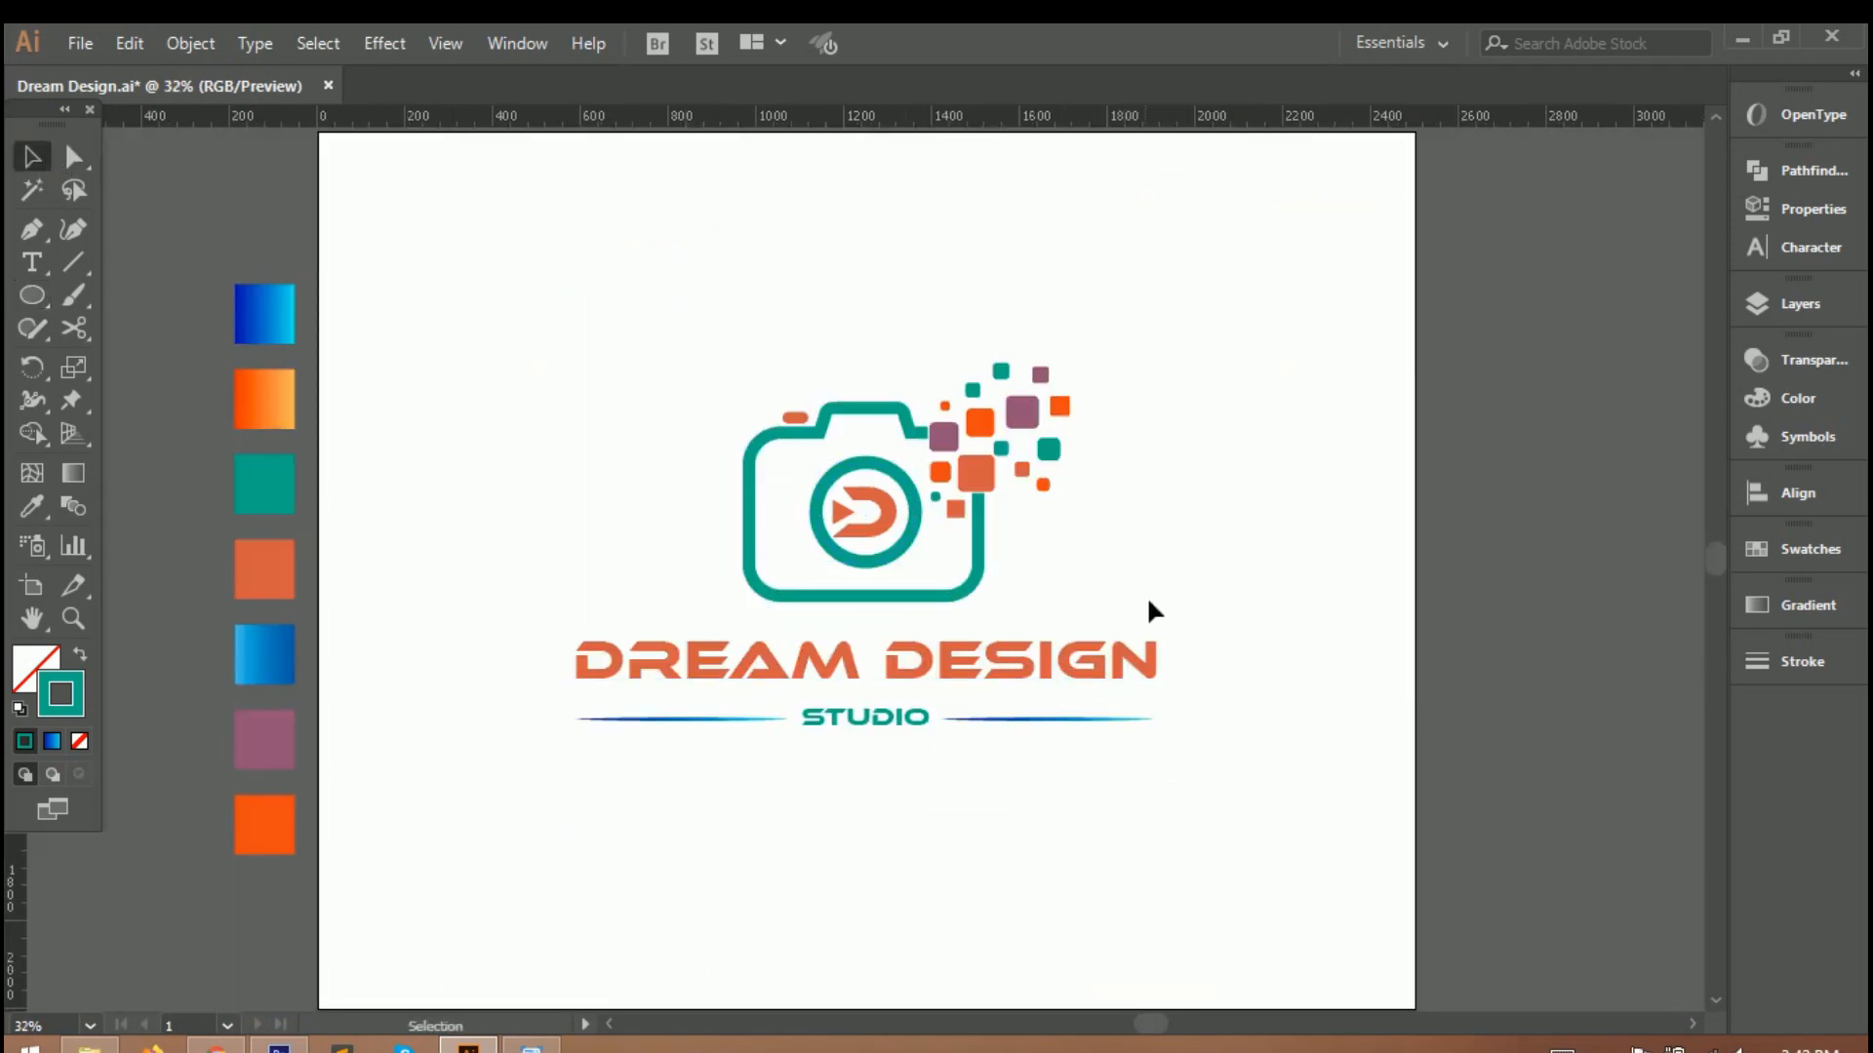
Nudge the lens ring slightly to the left around the letter D.
key("Left")
key("Left")
key("Left")
key("Left")
scroll(840, 532, "up", 3)
key("ctrl+0")
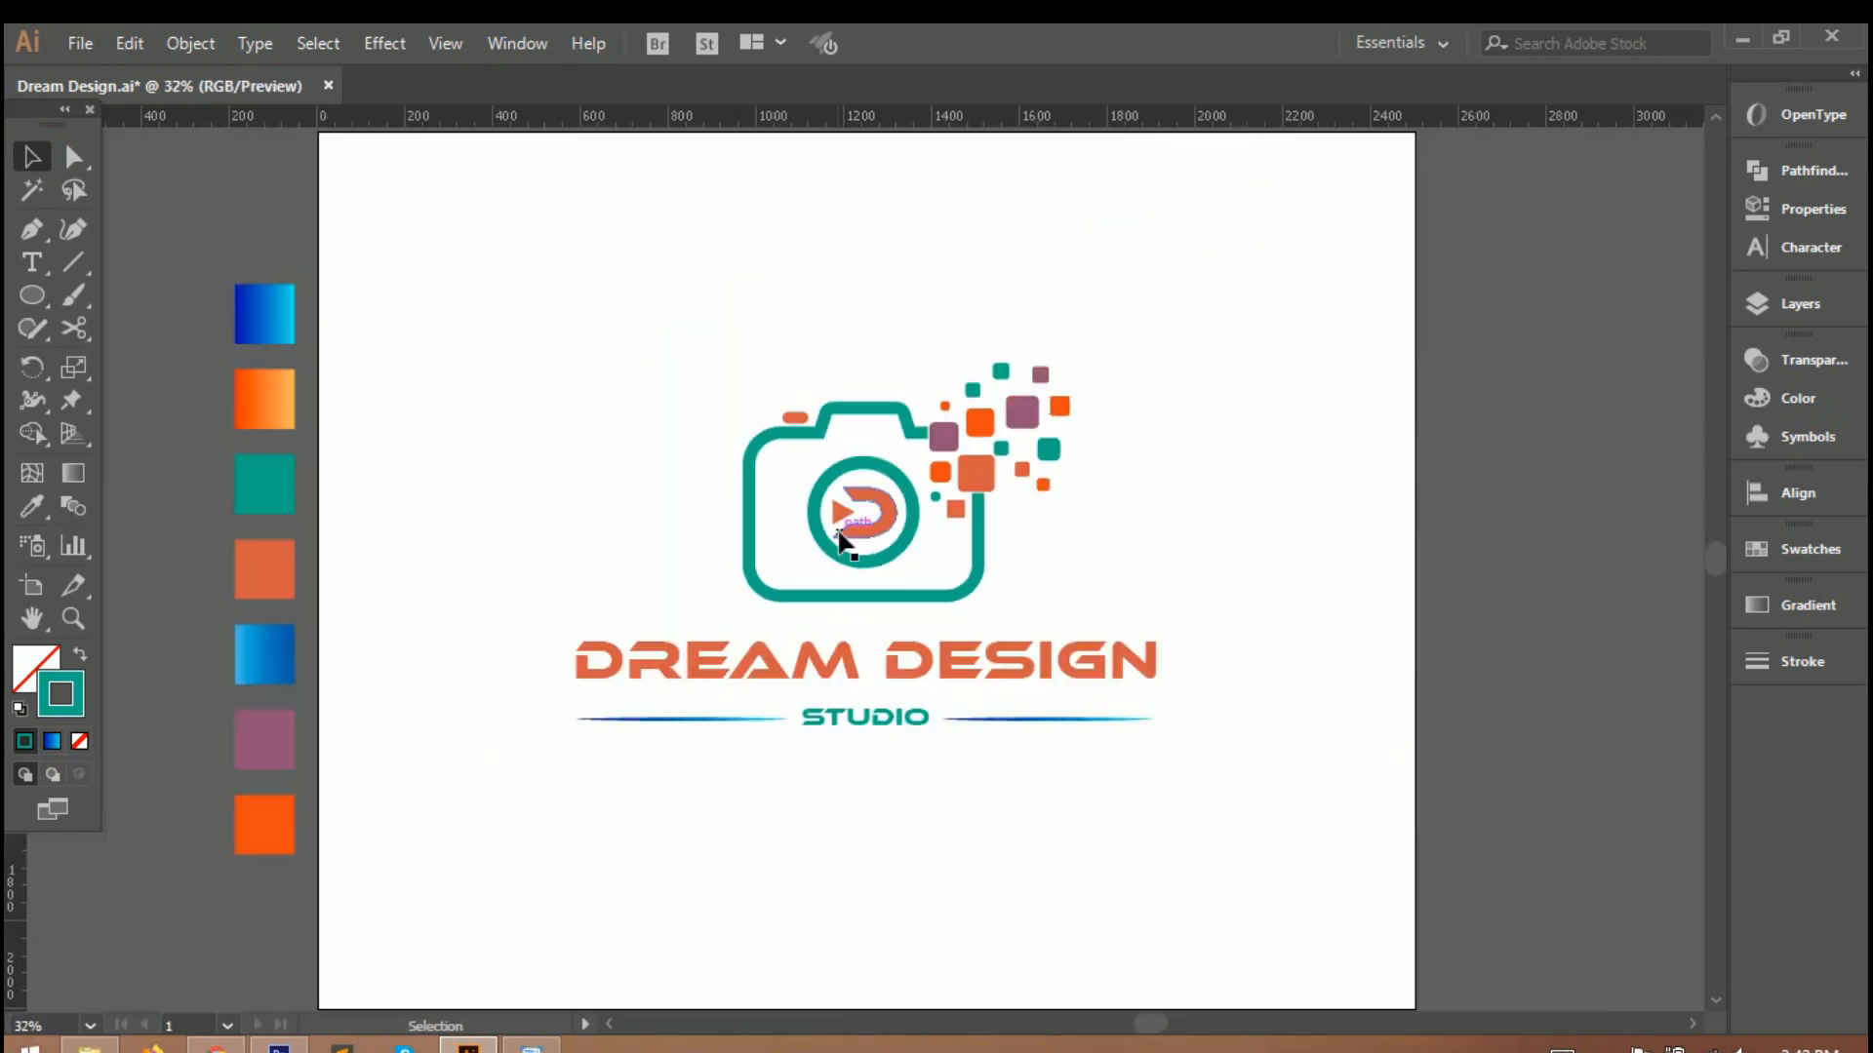
key("F6")
left_click(1321, 654)
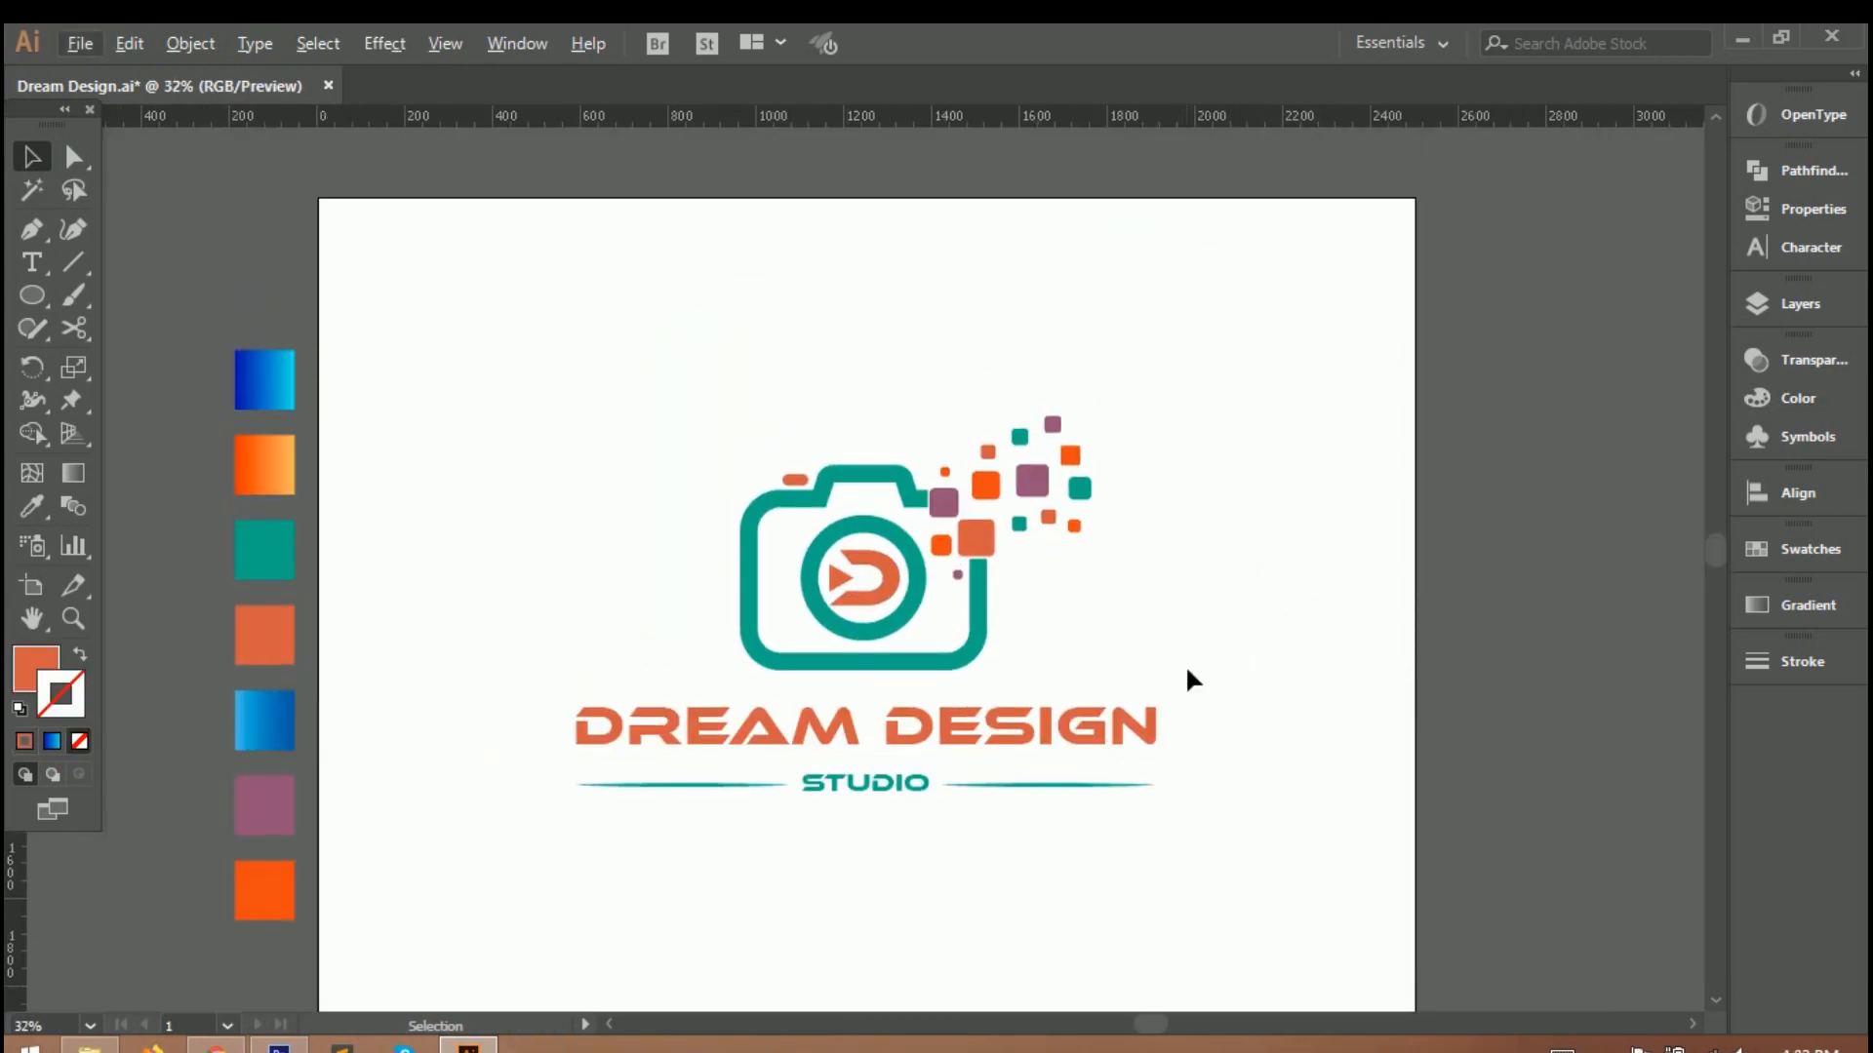
Group the whole logo, including the camera, squares, lettering and side lines.
scroll(1187, 671, "down", 1)
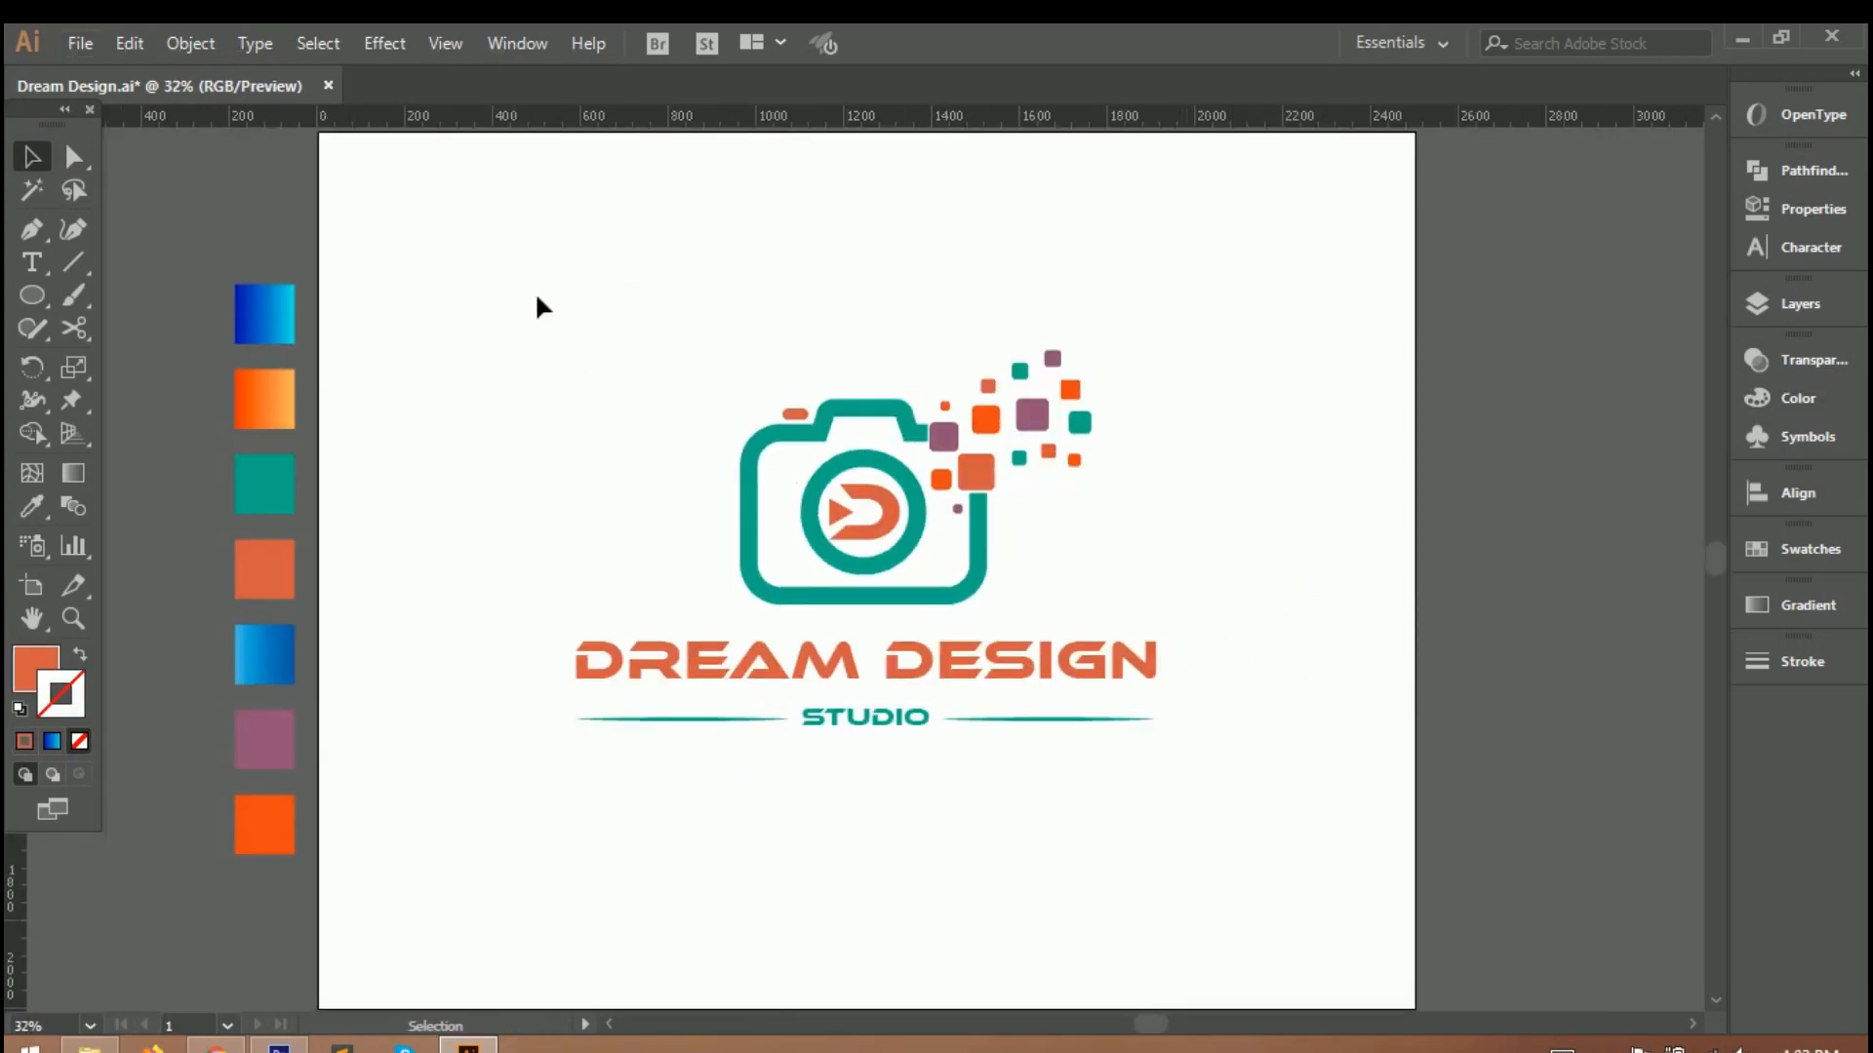
left_click_drag(514, 286, 1237, 827)
right_click(895, 577)
left_click(966, 743)
left_click(965, 759)
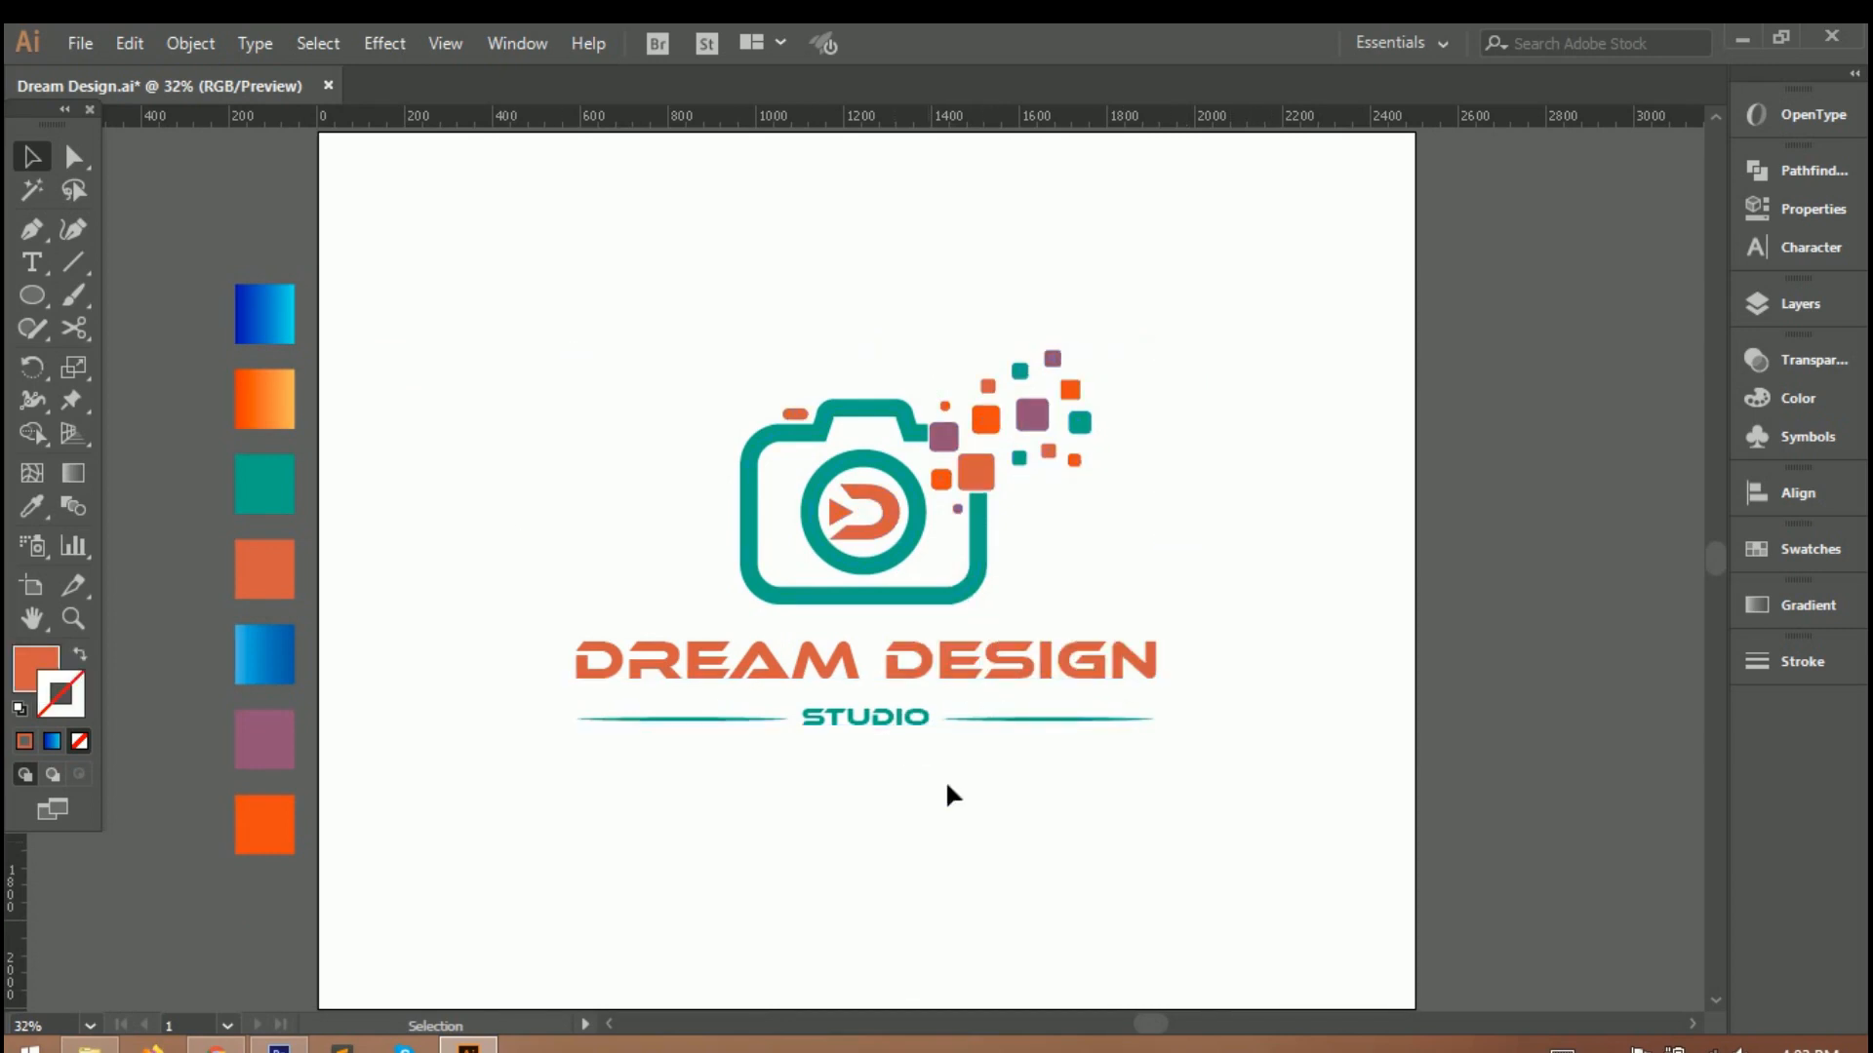